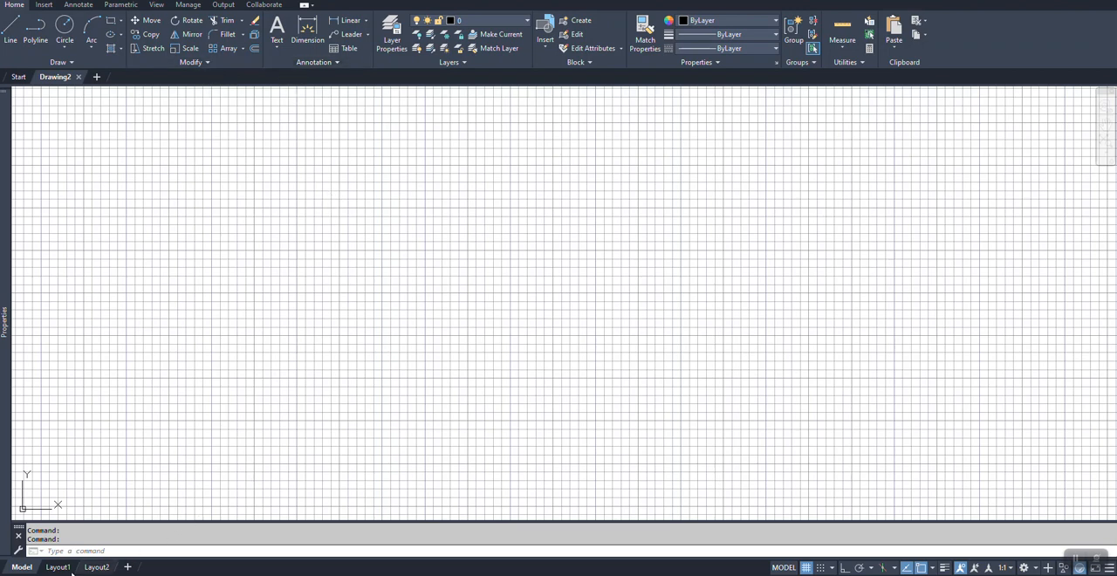
Step: Turn off the drawing grid and draw a circle with a radius of about 33.5 in model space
mouse_move(62, 571)
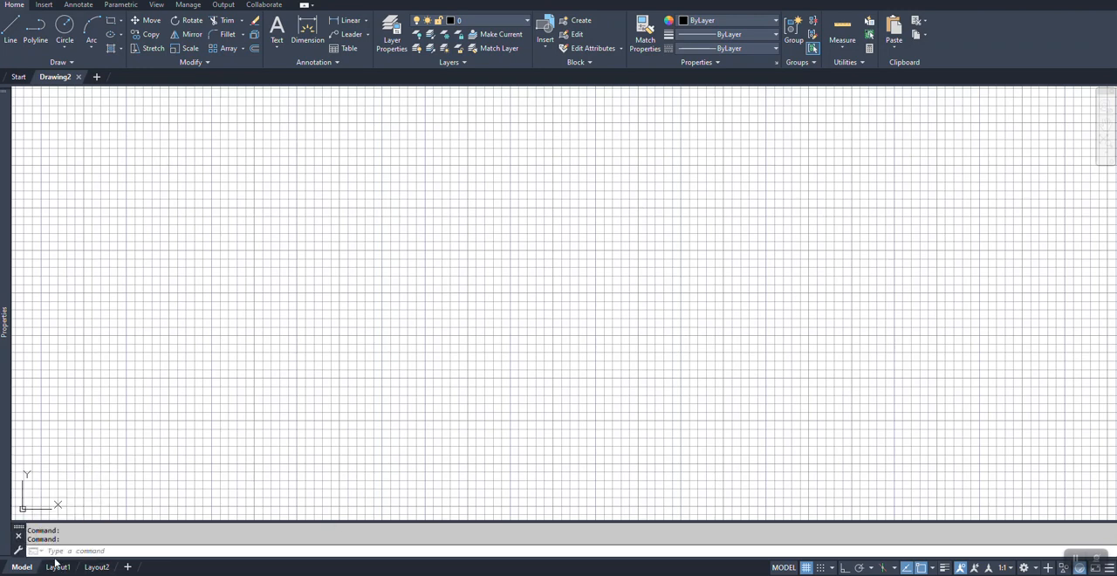
click(807, 568)
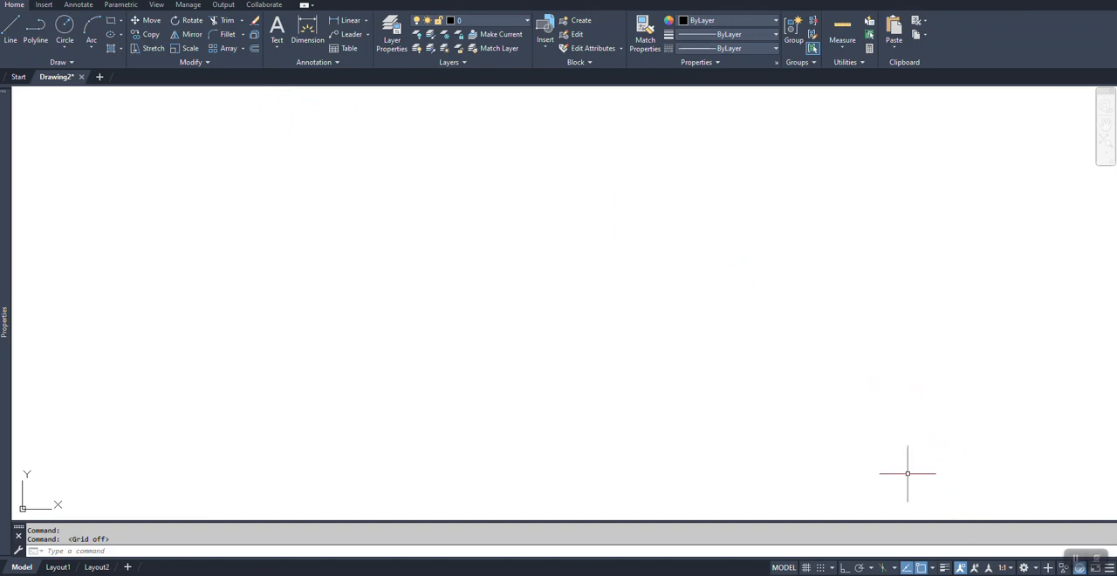
click(69, 31)
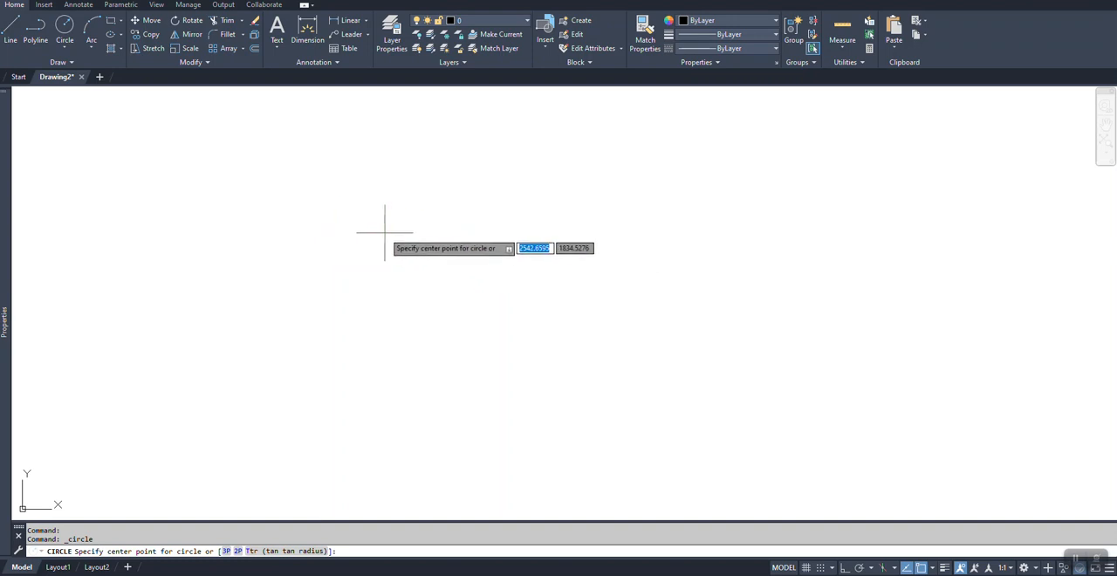
click(385, 232)
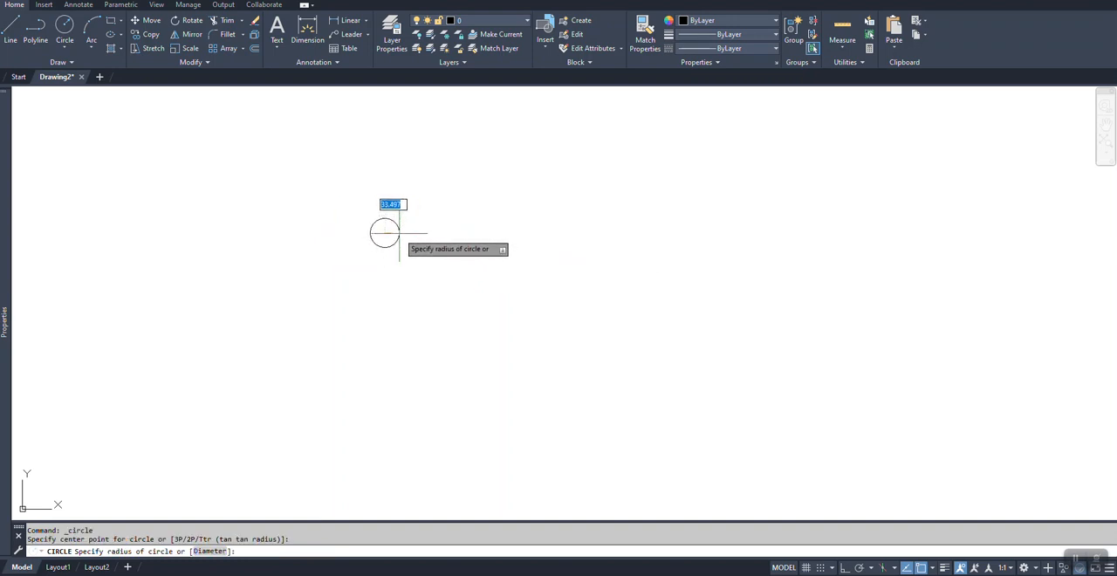
click(399, 232)
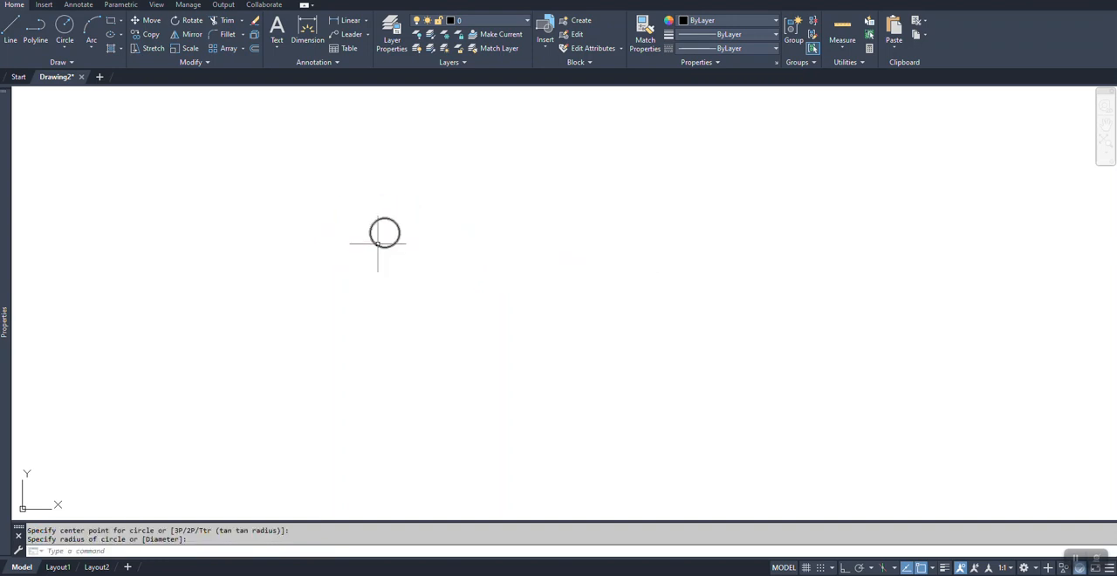
scroll(363, 241, up, 5)
scroll(502, 112, up, 2)
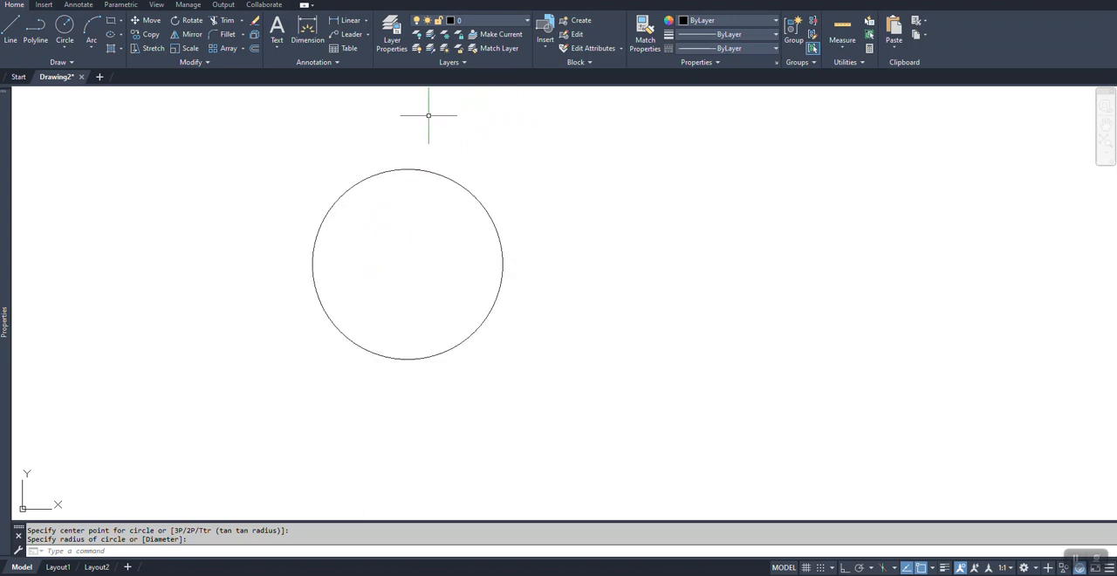
Step: Dimension the circle's diameter, placing the text outside the circle to its right
click(307, 23)
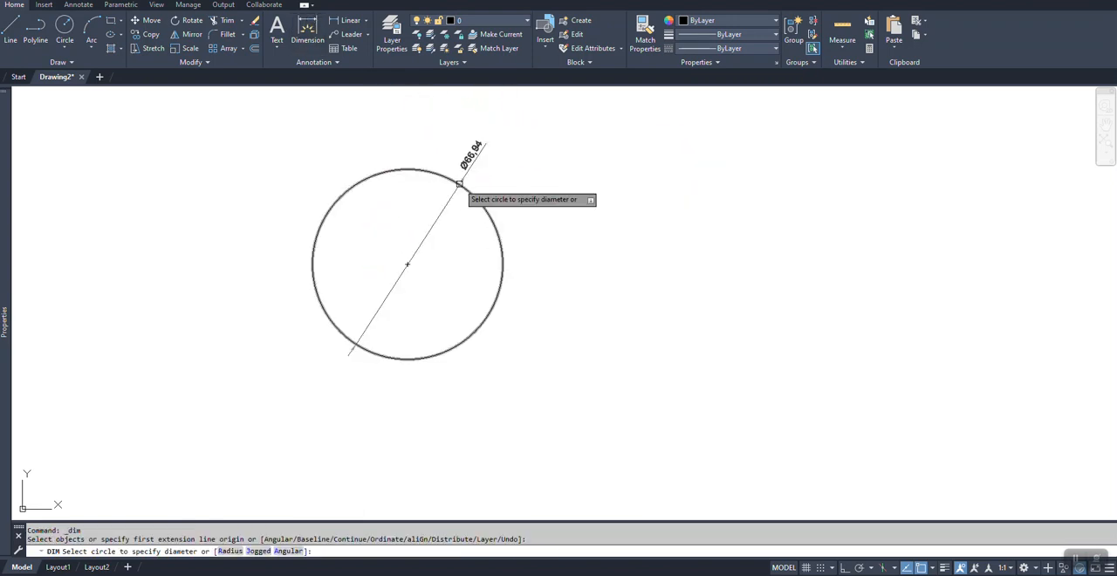
click(474, 199)
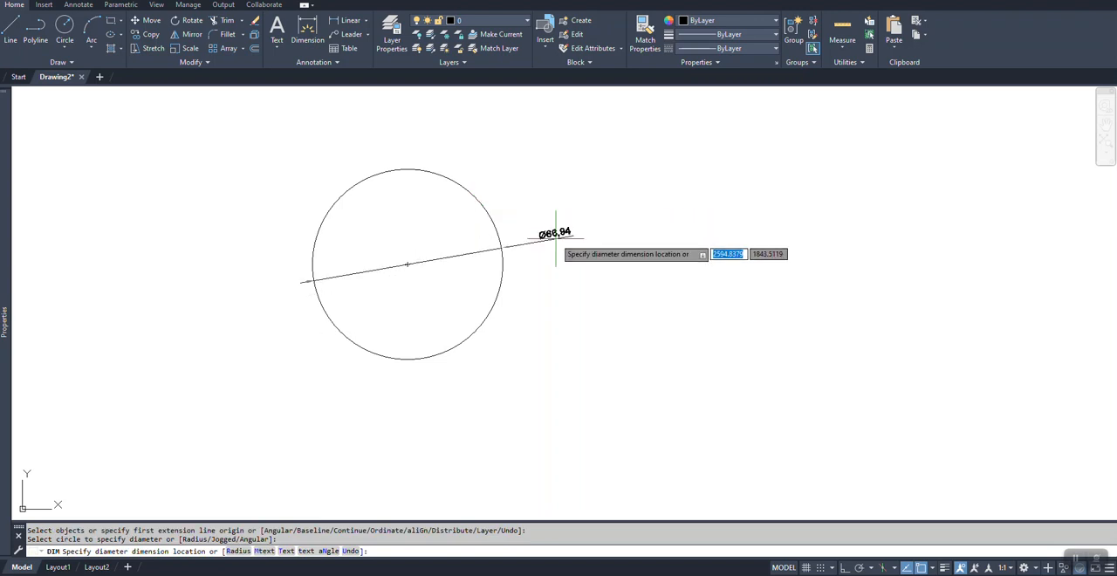
click(578, 231)
click(553, 310)
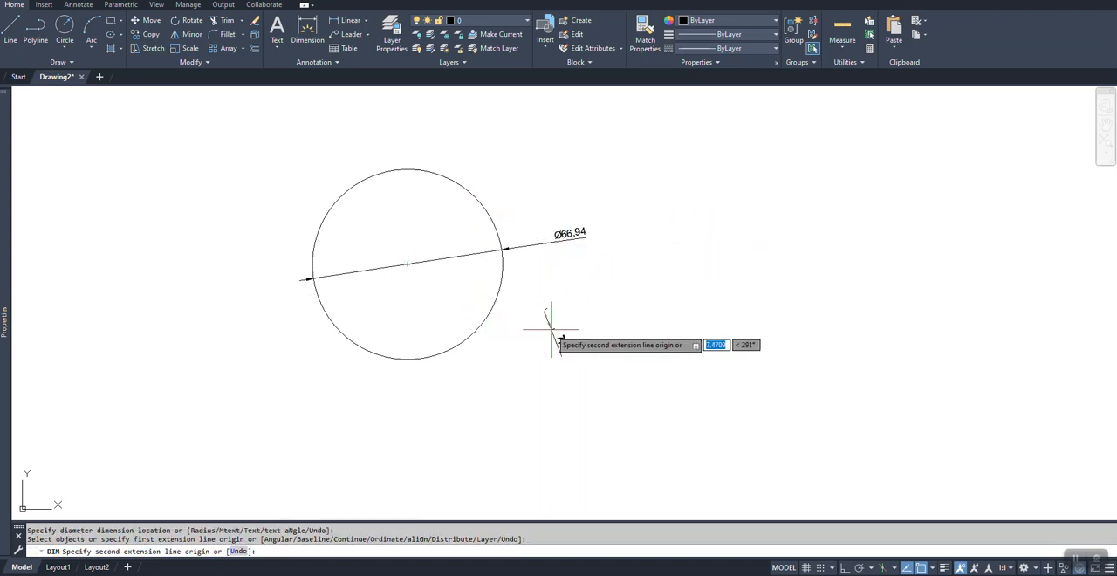
key(Escape)
Step: Shrink the circle about its centre to a diameter of about 33
click(514, 298)
click(491, 293)
click(503, 263)
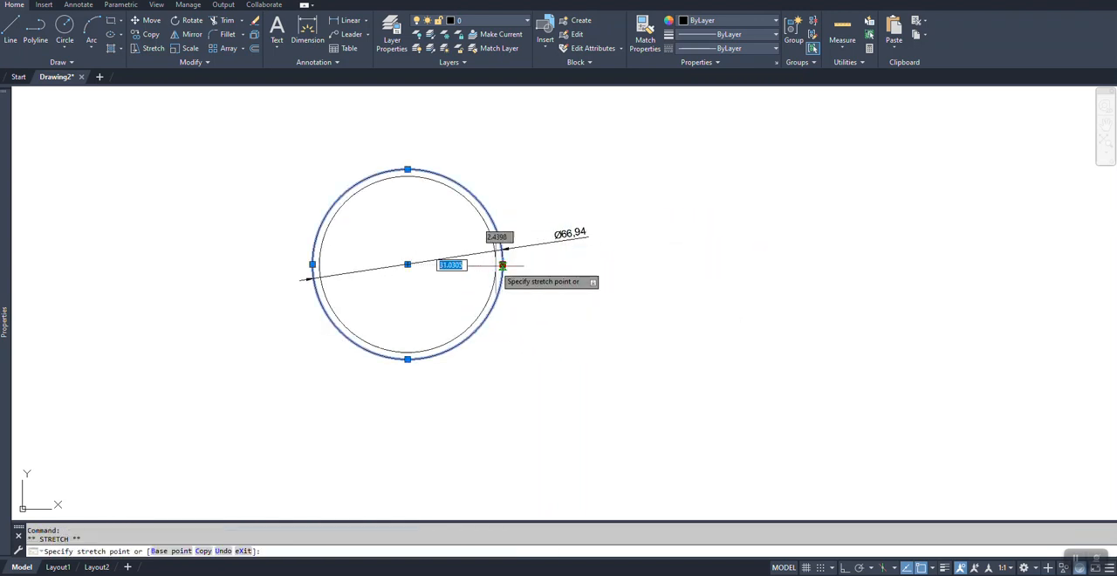
click(451, 280)
key(Escape)
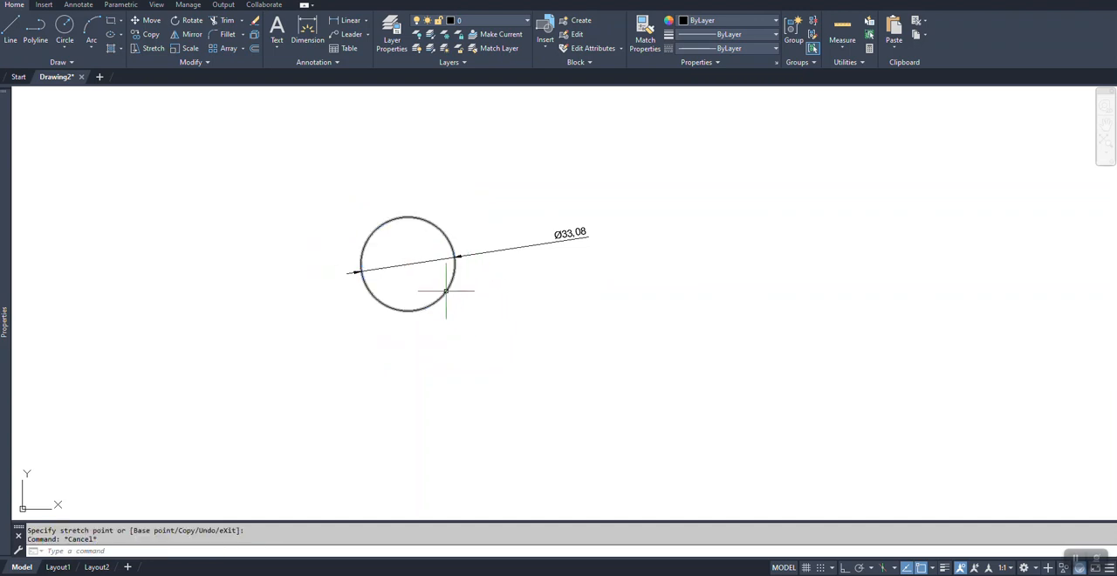
Step: Reposition the diameter dimension's text so the dimension line runs horizontally through the circle, closer to its right side
scroll(454, 290, up, 2)
click(703, 177)
click(617, 216)
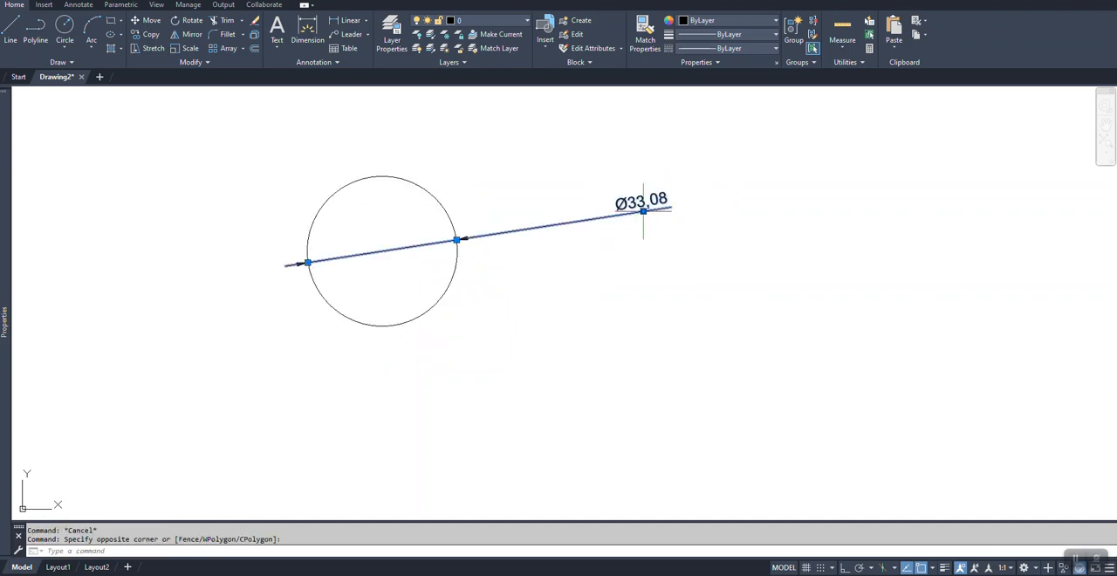
click(643, 210)
click(563, 274)
key(Escape)
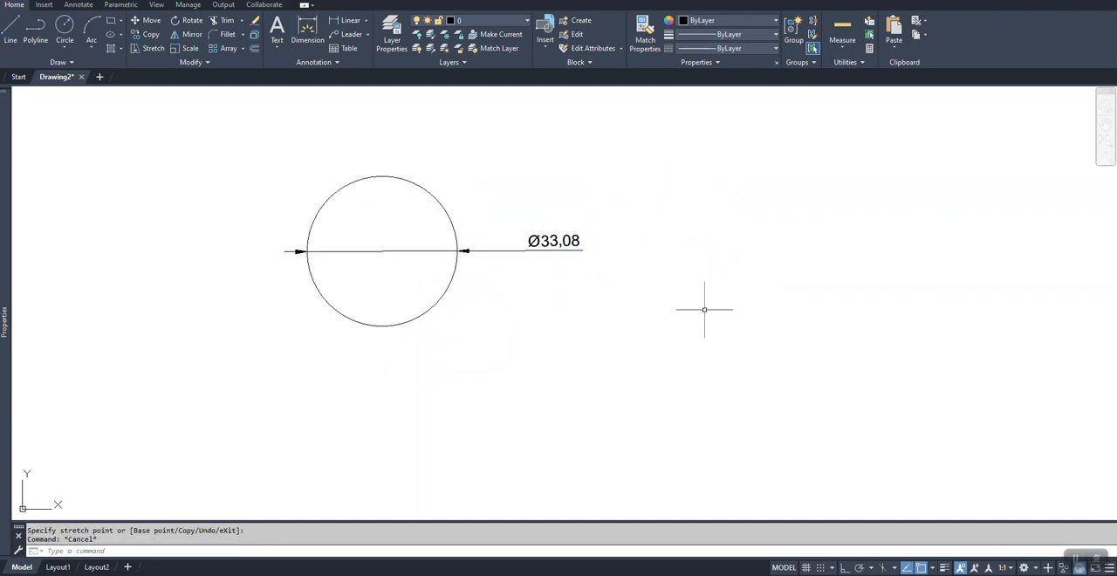
Step: Copy the circle without its dimension and paste the duplicate well to the right of the original
scroll(398, 221, down, 2)
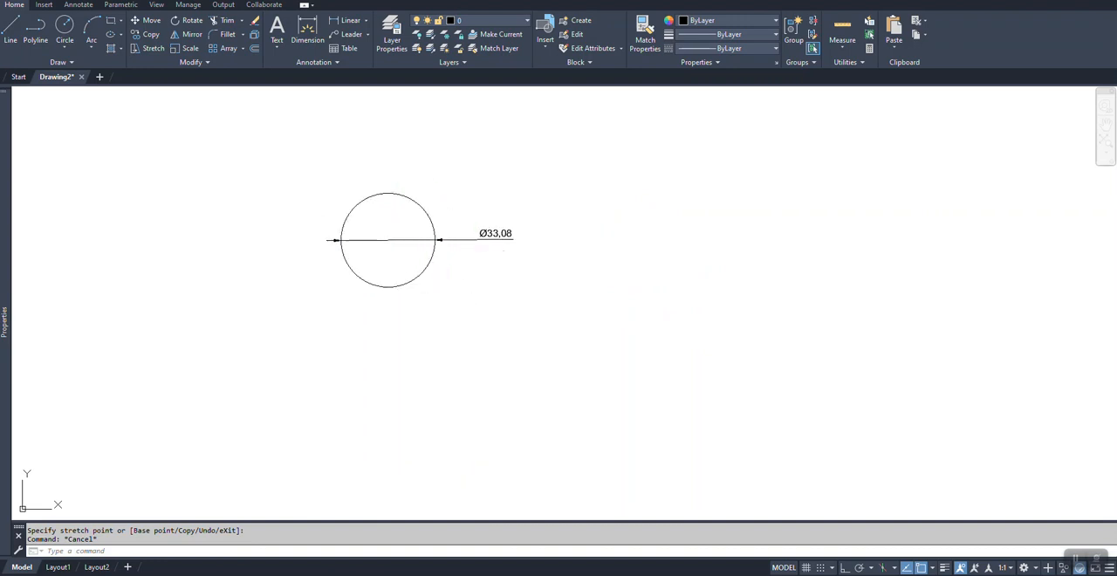
click(370, 279)
click(359, 278)
key(ctrl+c)
key(ctrl+v)
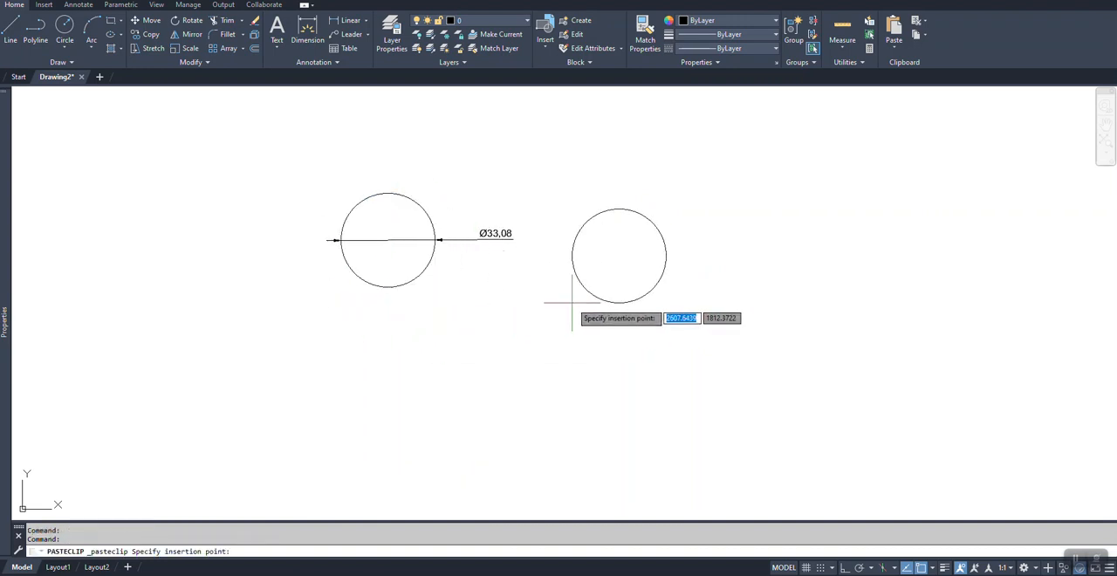
click(716, 271)
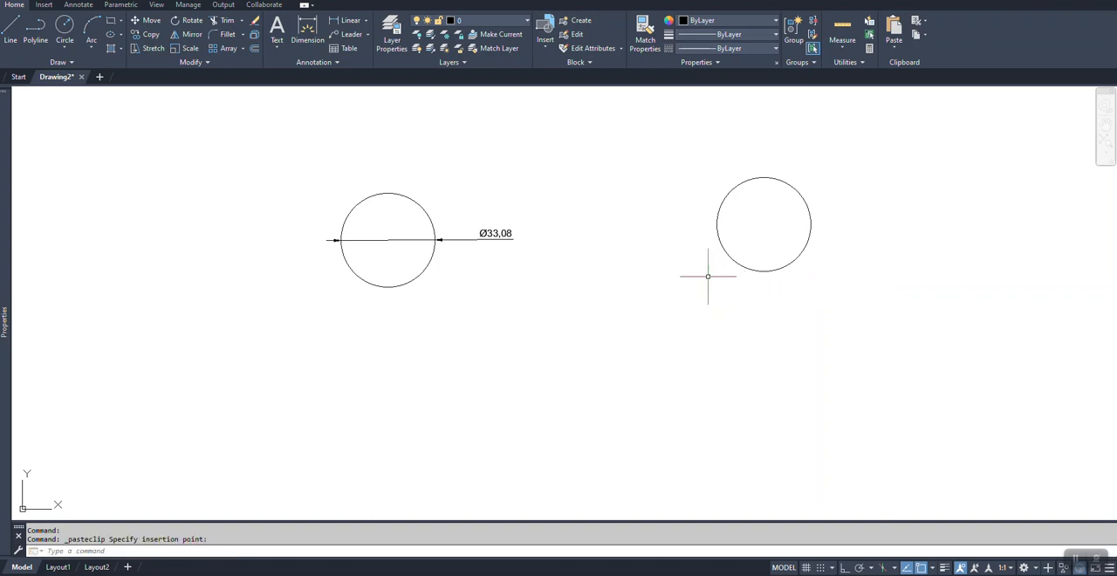
key(Escape)
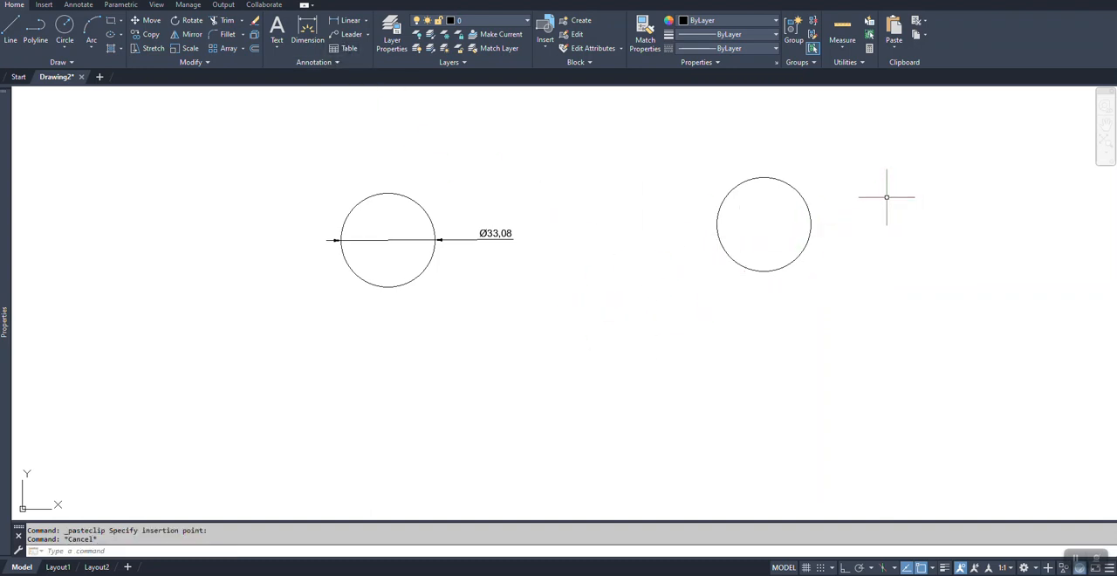
Step: Make Annotative the current dimension style in the Dimension Style Manager
click(318, 65)
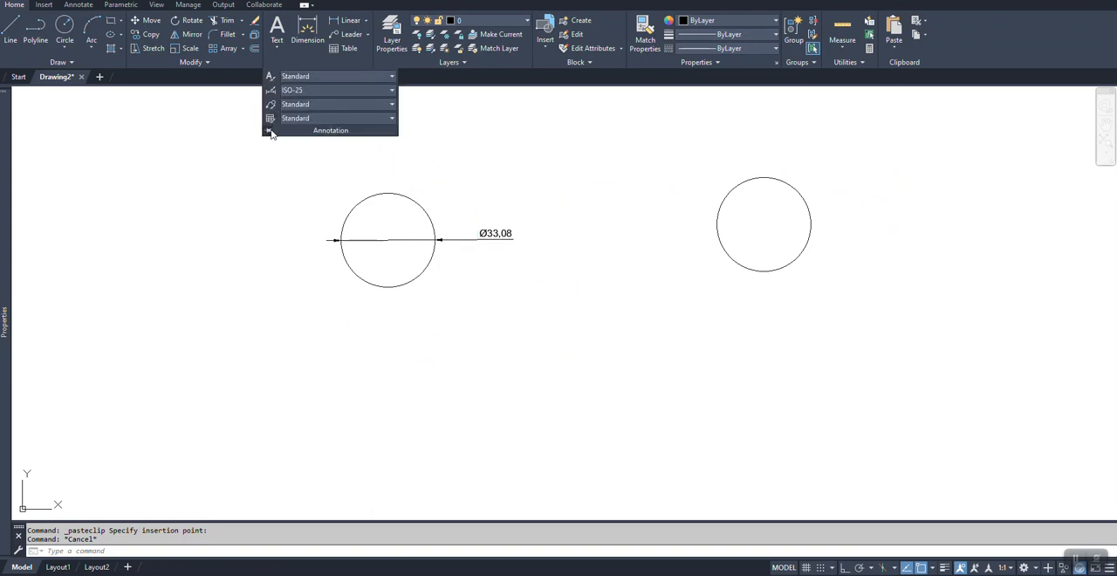
click(269, 131)
click(270, 90)
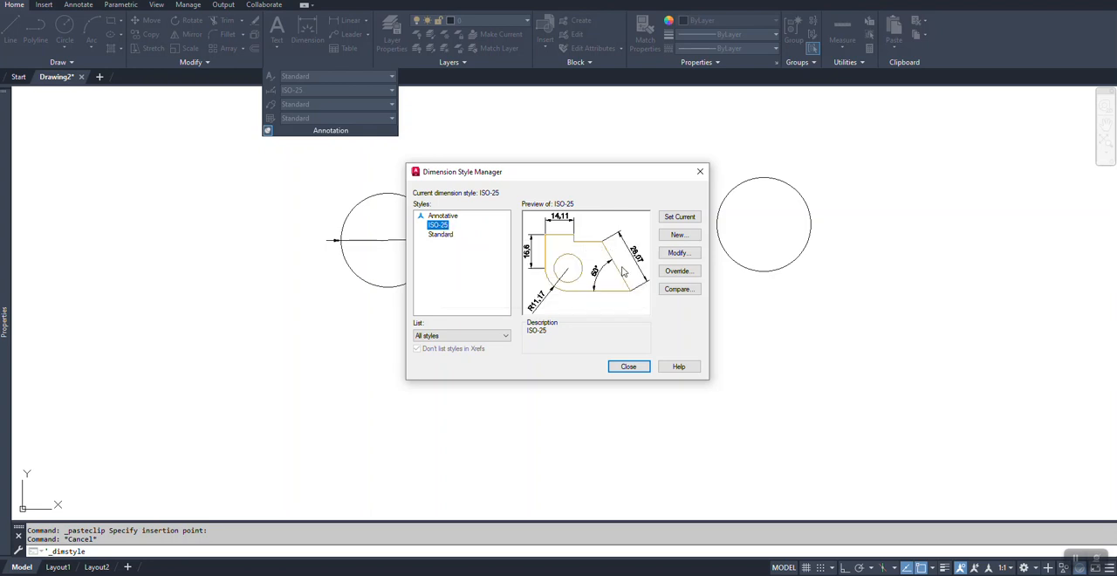
drag(572, 181, 307, 276)
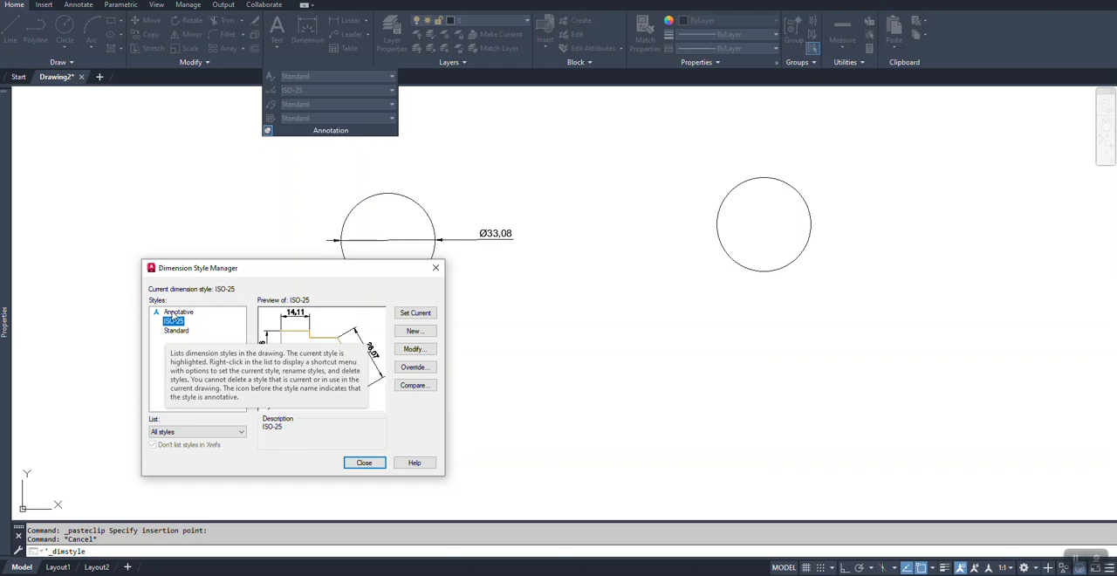
click(177, 313)
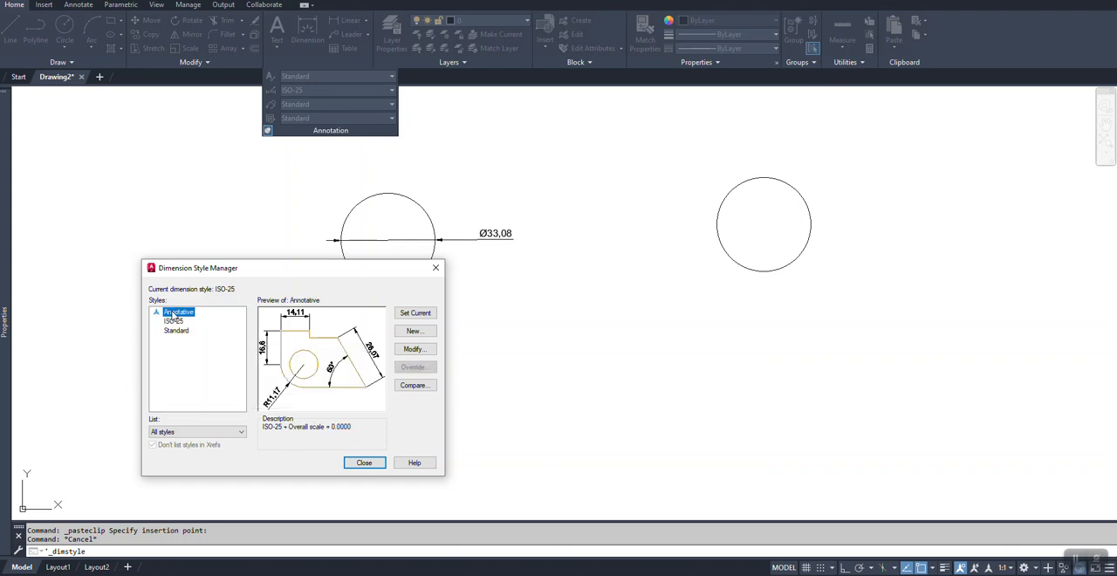
click(418, 313)
click(363, 463)
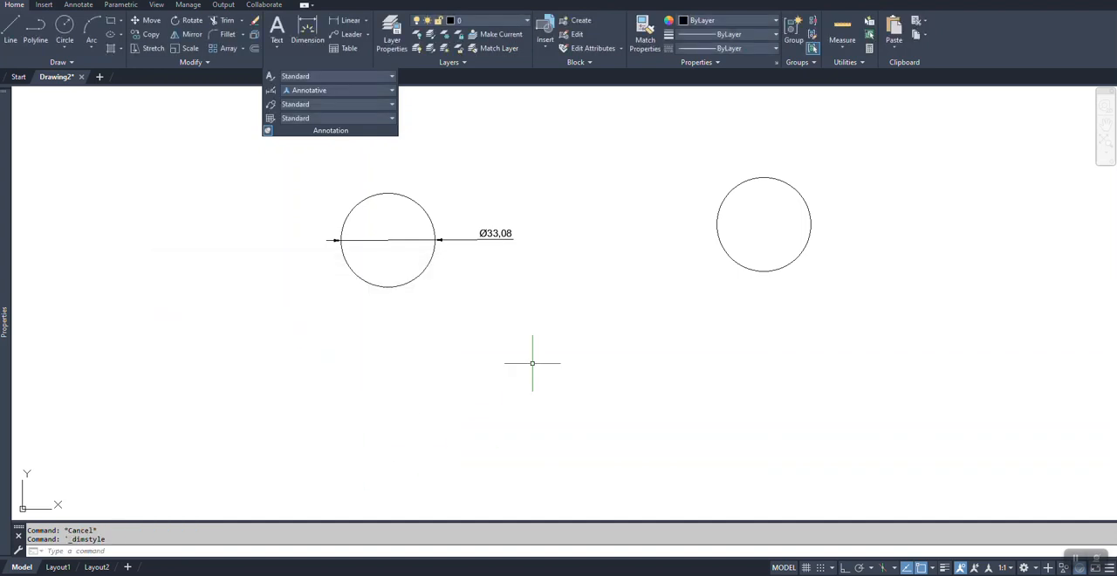
Step: Dimension the copied circle's diameter in the Annotative style, placing the text outside its lower-right edge
click(307, 33)
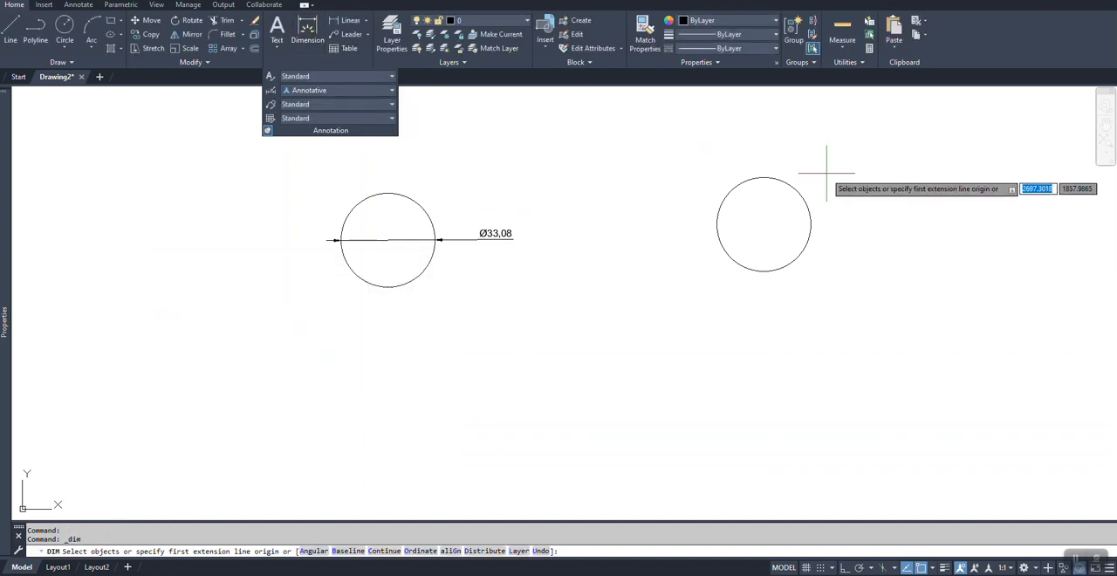
click(736, 187)
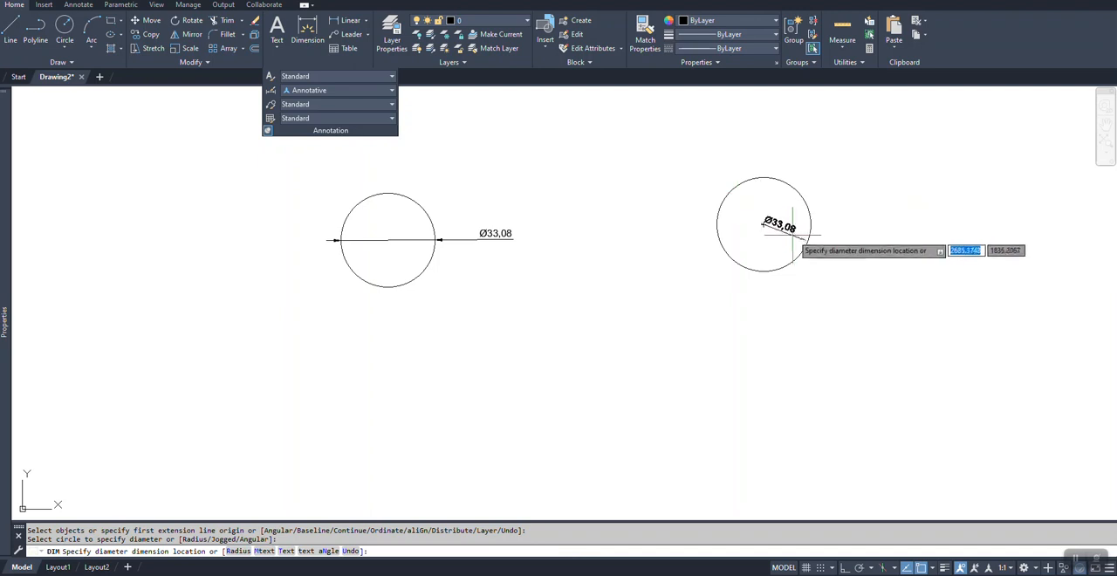
click(827, 251)
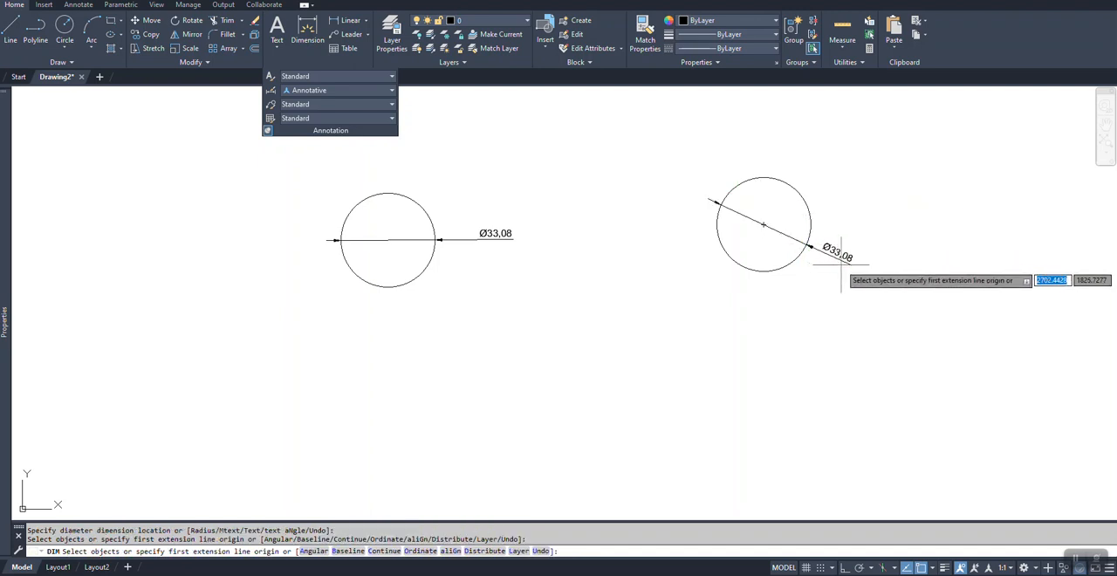
click(846, 275)
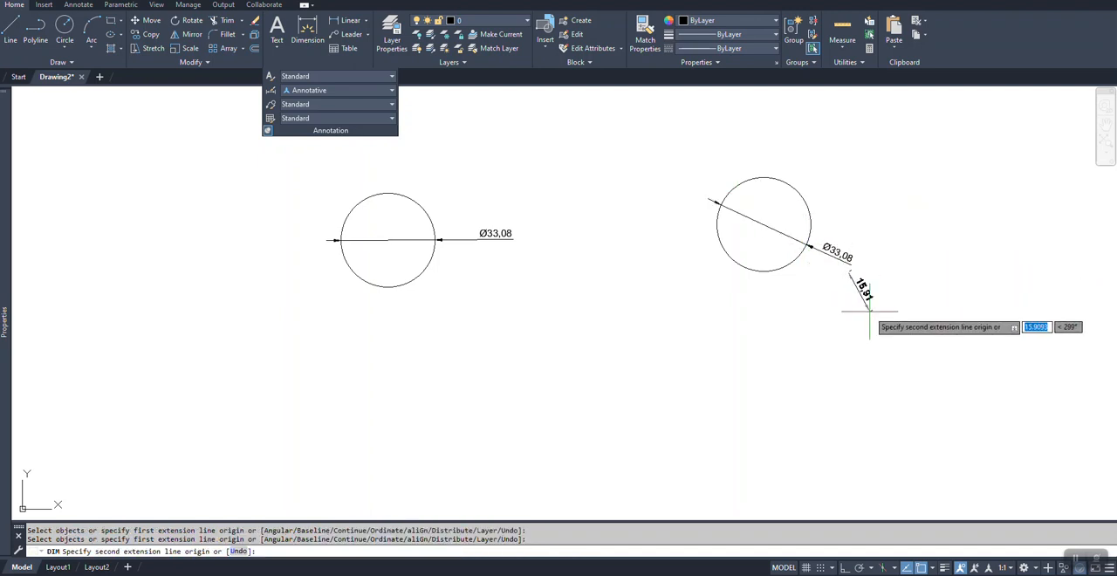
key(Escape)
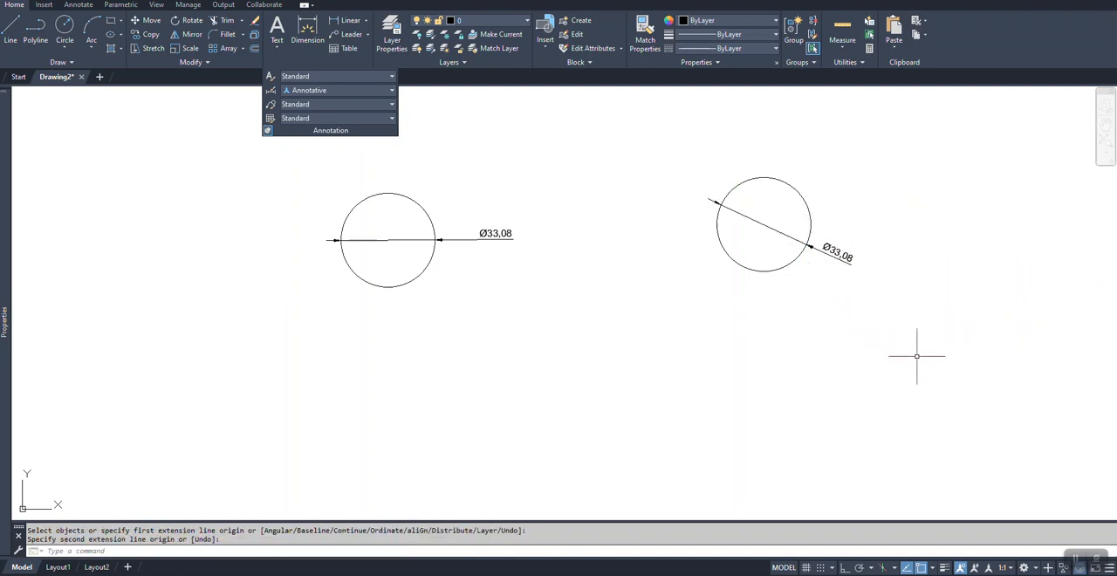
Step: Move the copied circle's diameter text so its dimension line is horizontal, with the text to the circle's right
click(843, 260)
click(835, 257)
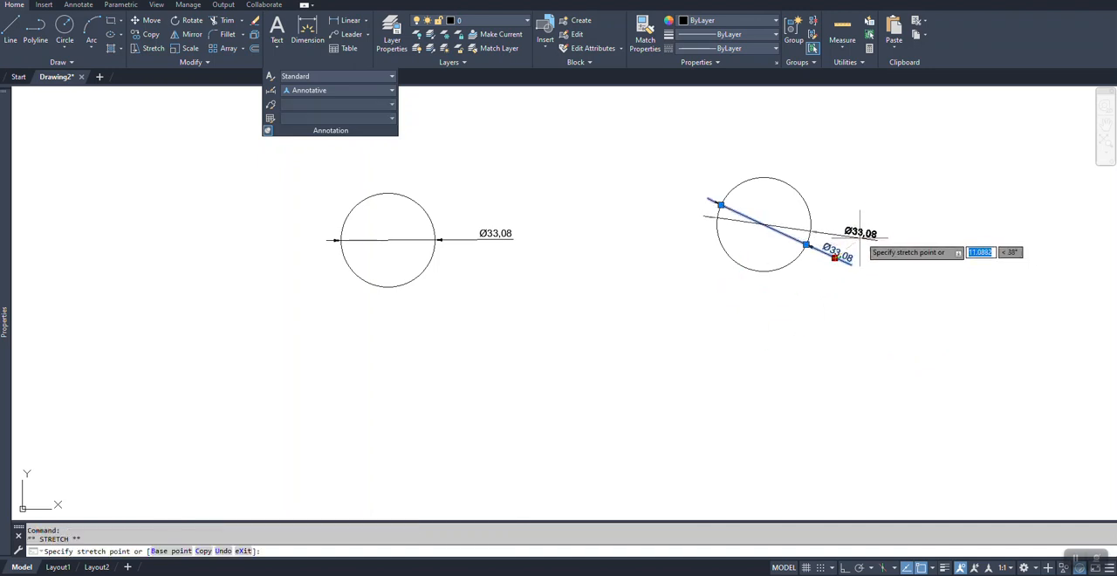
click(868, 224)
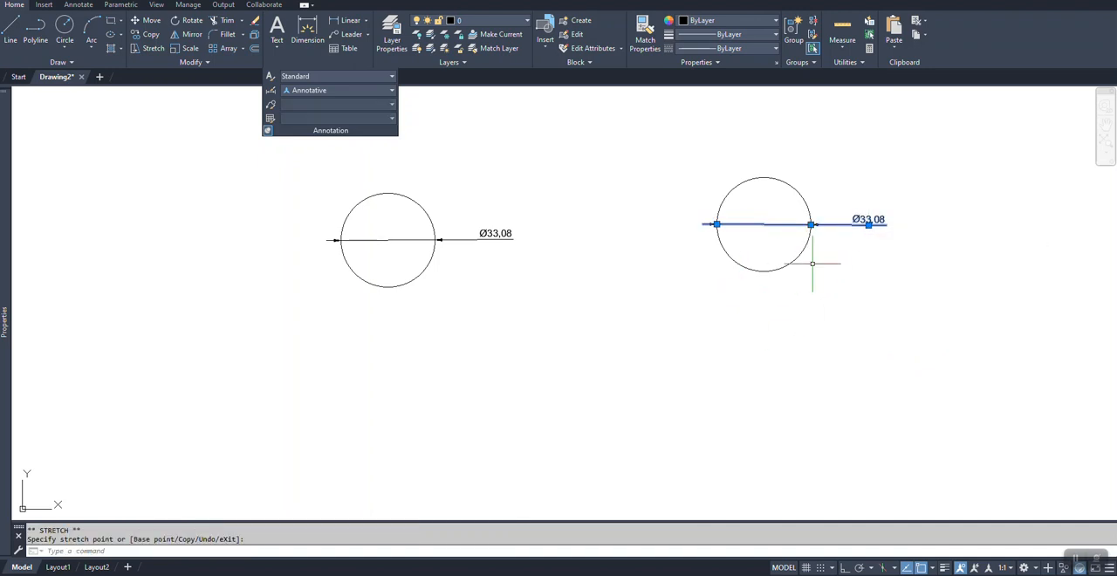
key(Escape)
key(Escape)
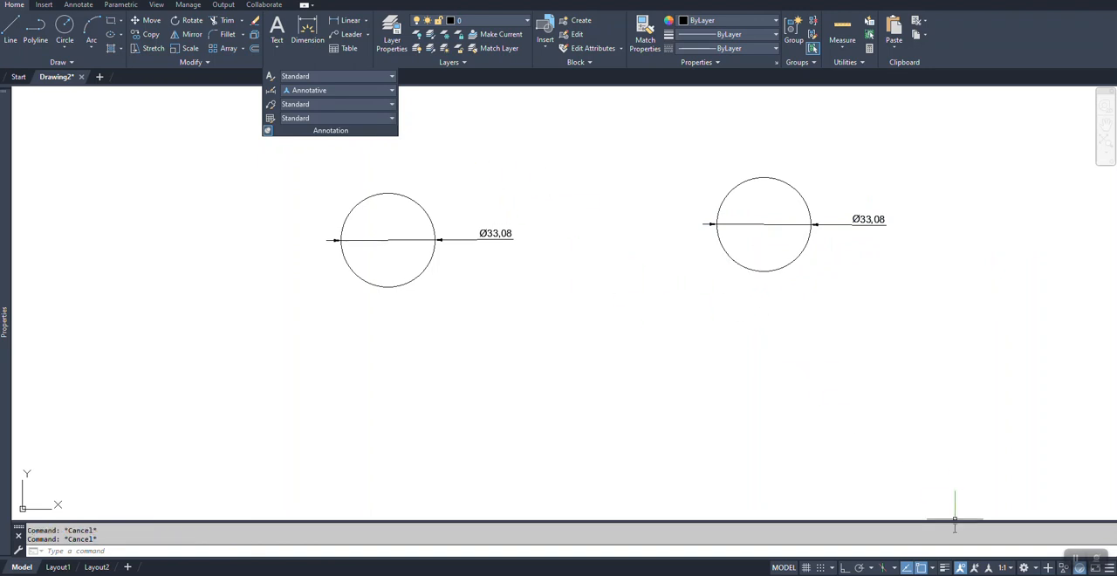
Step: Set the annotation scale to 1:2 and show annotative objects only when they support the current scale
click(1010, 568)
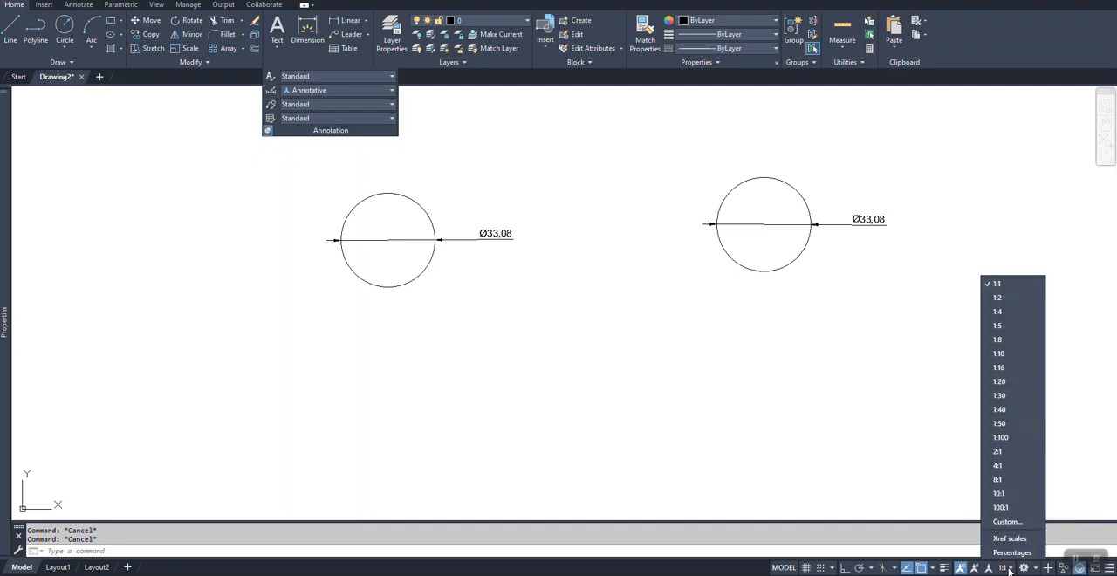
click(1001, 300)
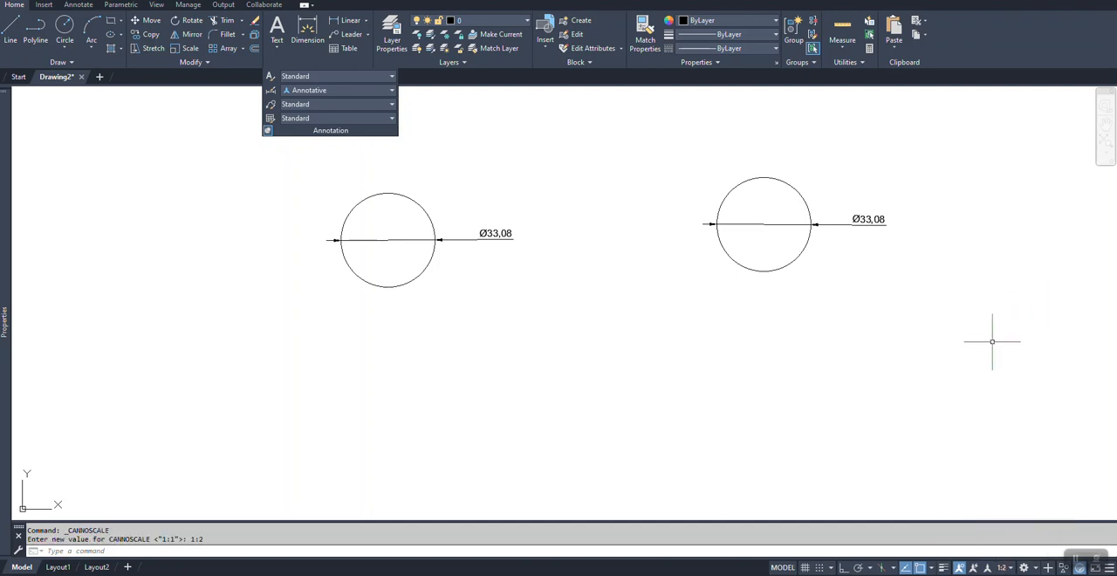
click(961, 568)
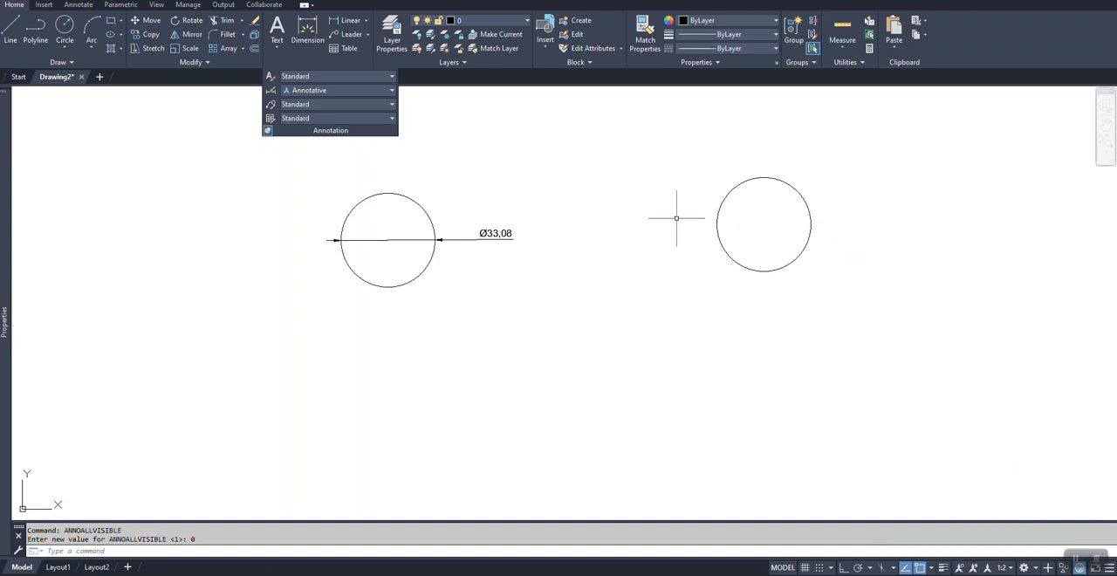
Step: Set the annotation scale of the model view back to 1:1
click(1003, 567)
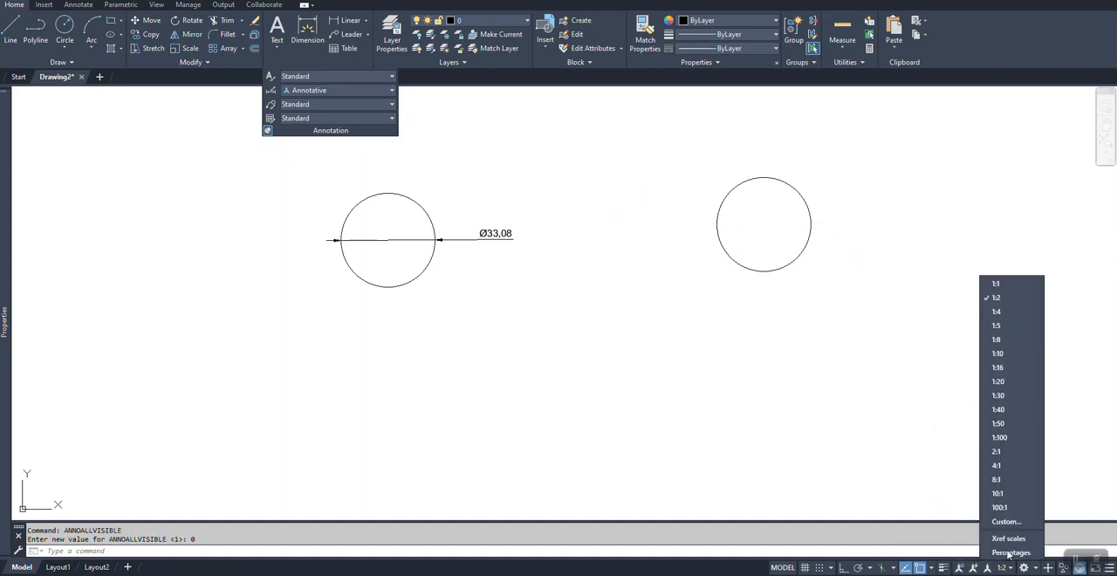
click(1004, 281)
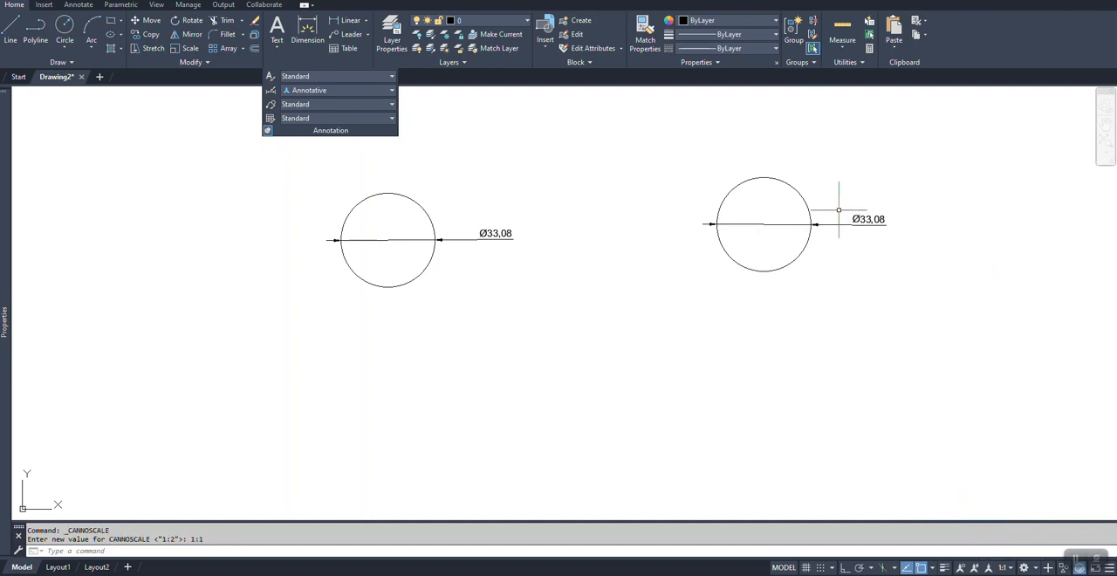
Step: Compare the two circle dimensions at annotation scales 1:2 and 1:16, and return the scale to 1:1
click(1002, 567)
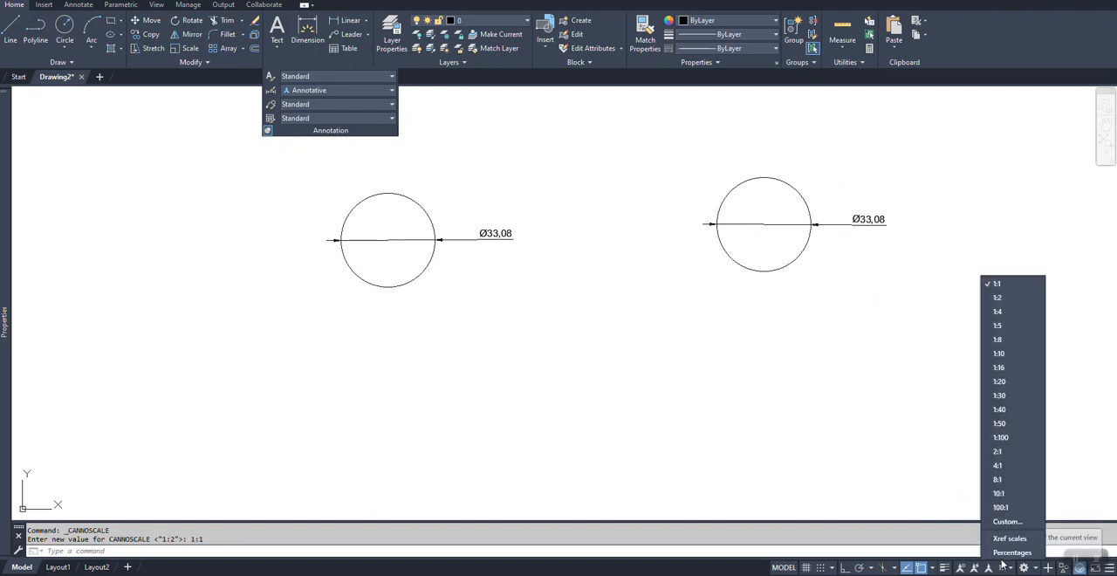
click(1003, 297)
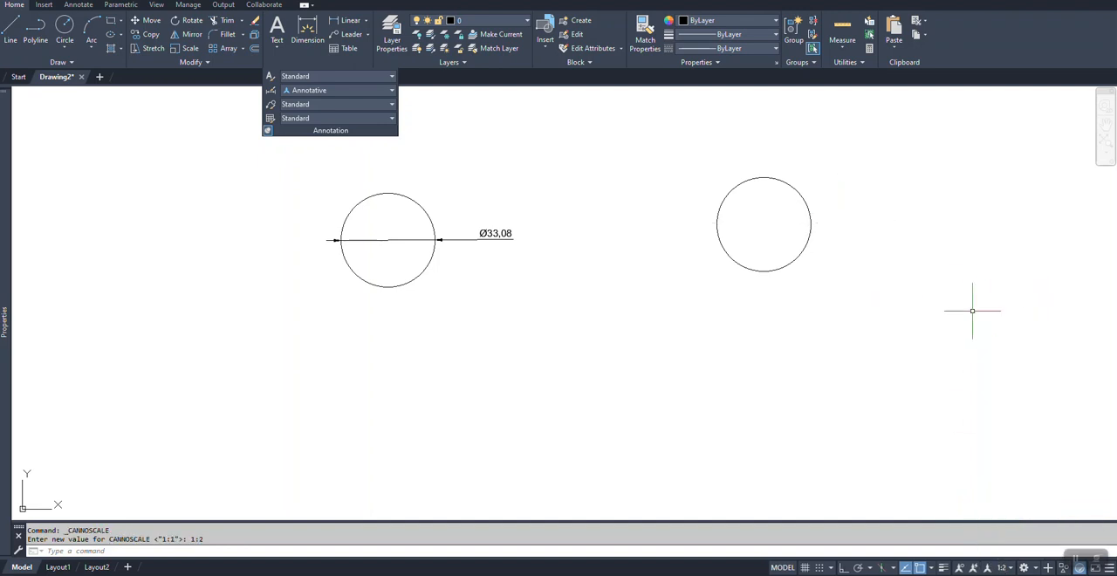
click(1003, 567)
click(1016, 368)
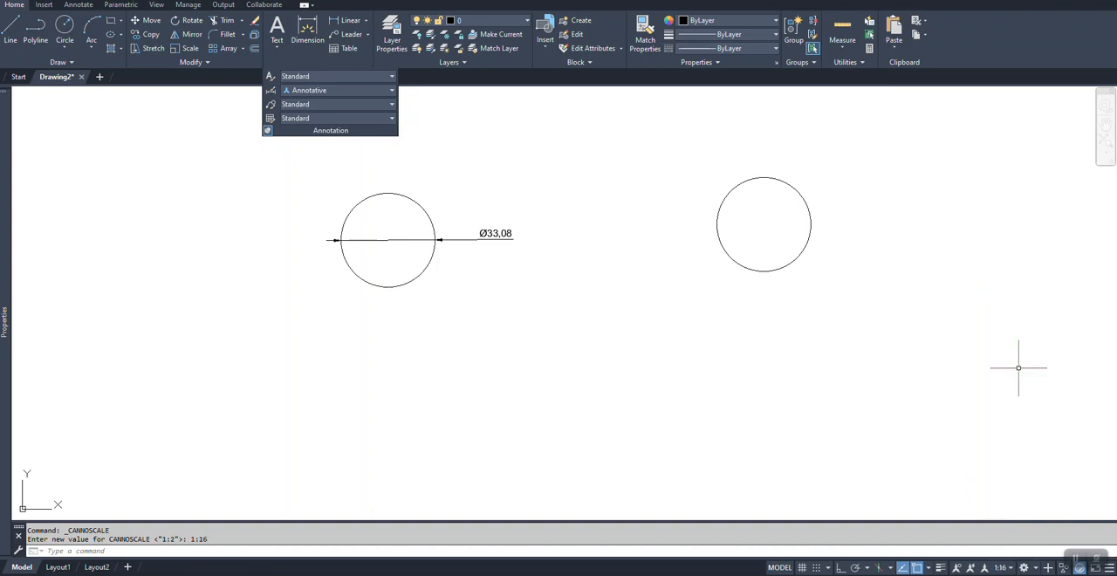
click(1003, 567)
click(988, 285)
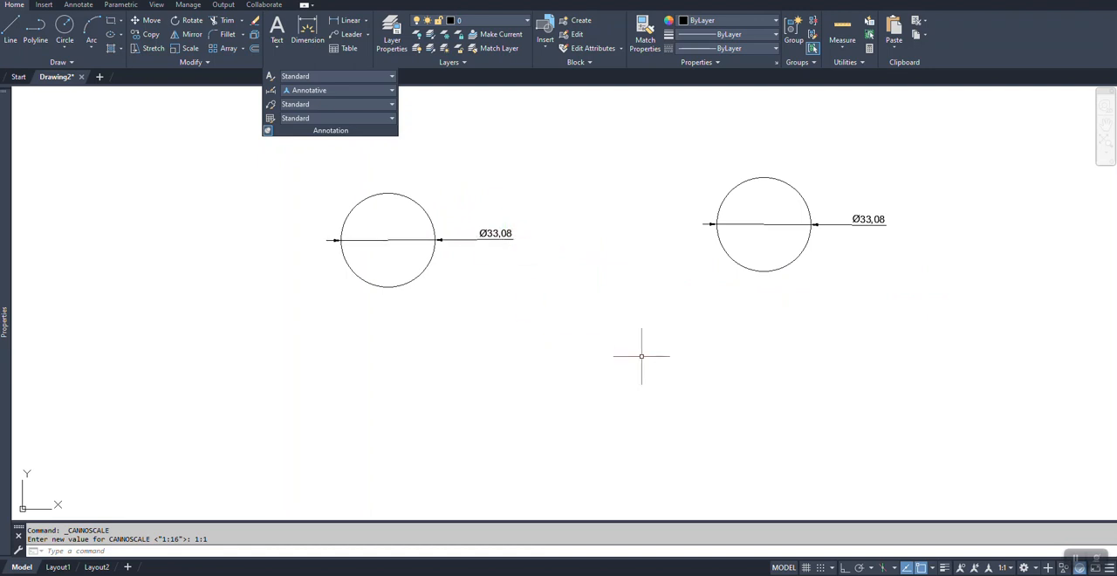
Step: Add the 1:4 scale to the object scale list of the copied circle's annotative diameter dimension
click(860, 221)
mouse_move(4, 274)
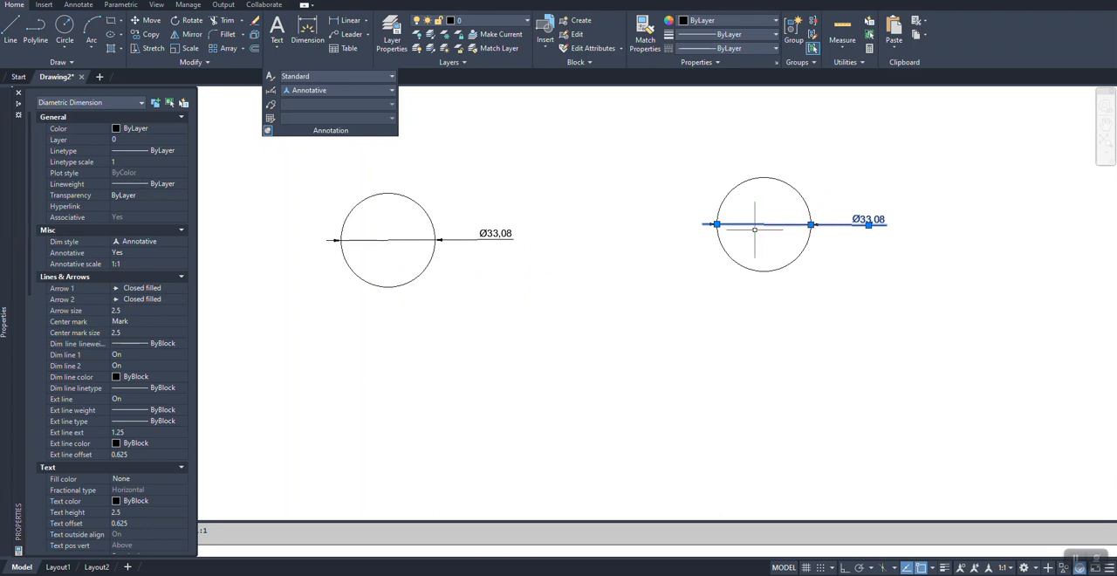
mouse_move(1, 229)
click(125, 266)
click(183, 265)
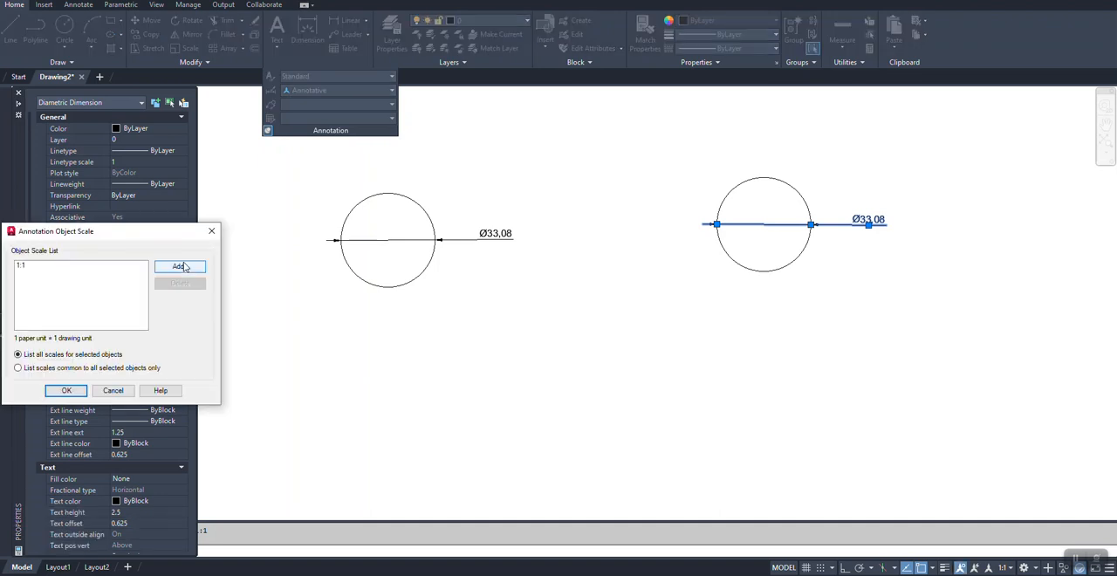
click(184, 266)
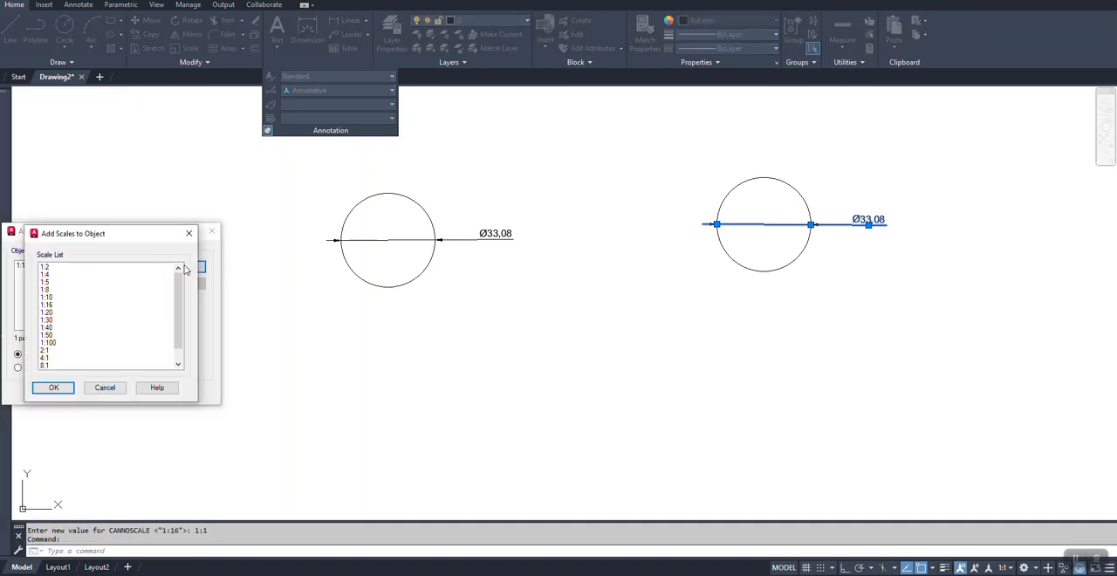
click(47, 275)
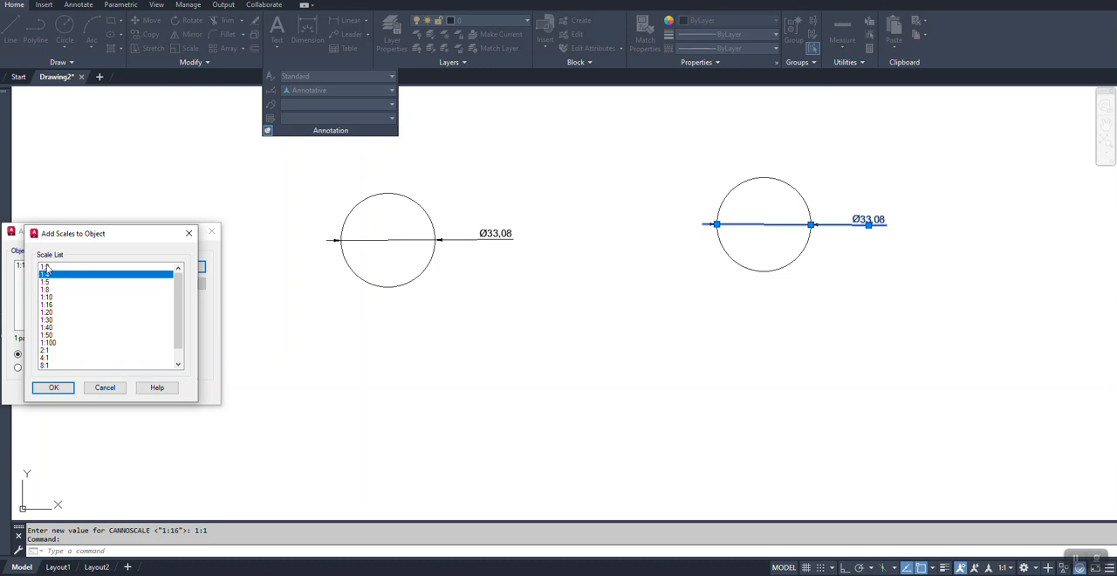
click(55, 387)
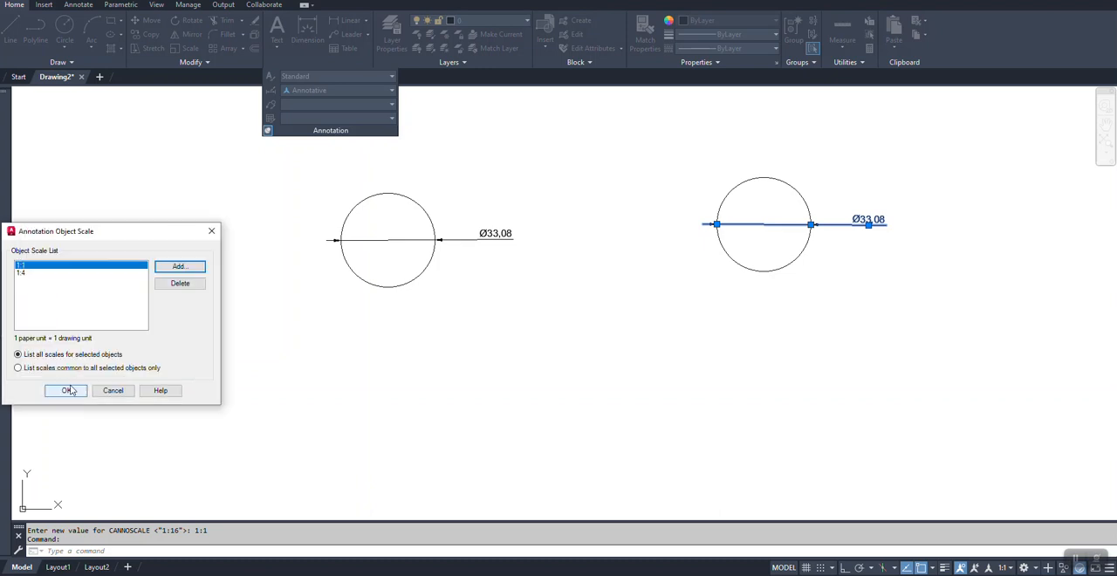
click(66, 388)
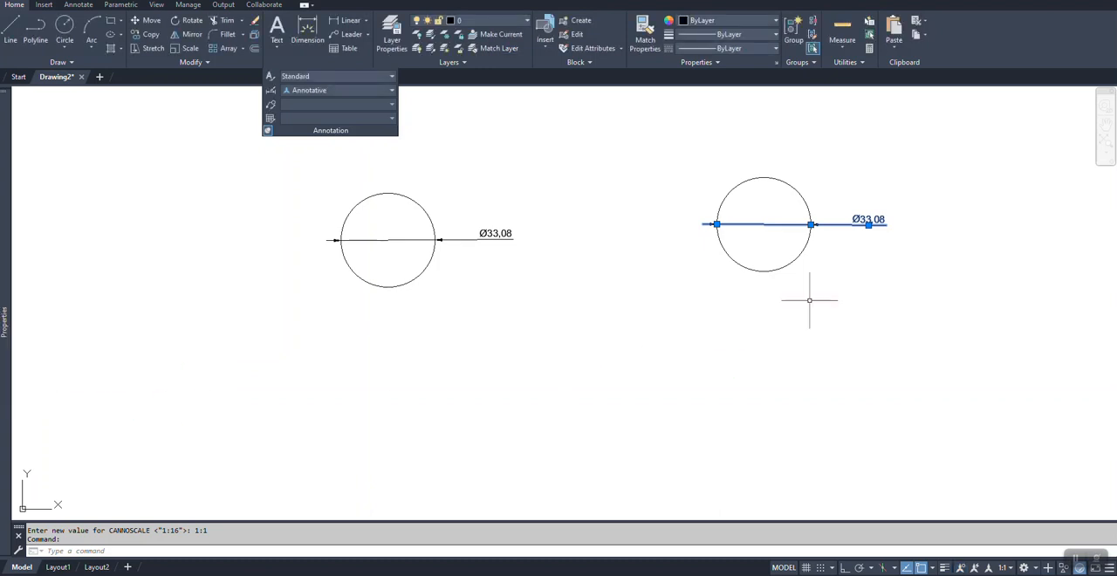
key(Escape)
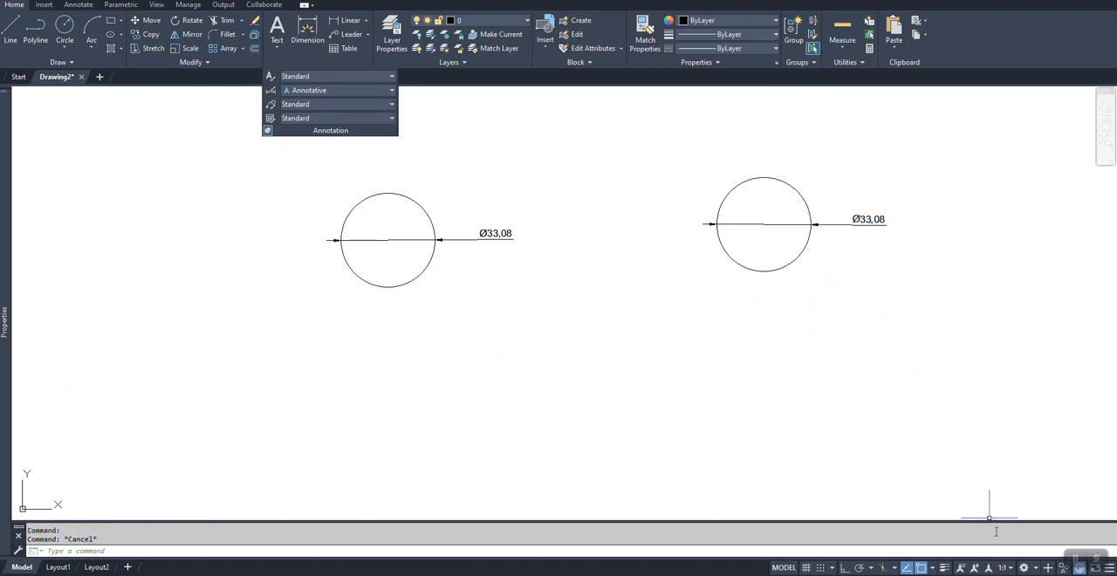
Step: Switch the annotation scale to 1:4 to check the annotative dimension, and return it to 1:1
click(1001, 569)
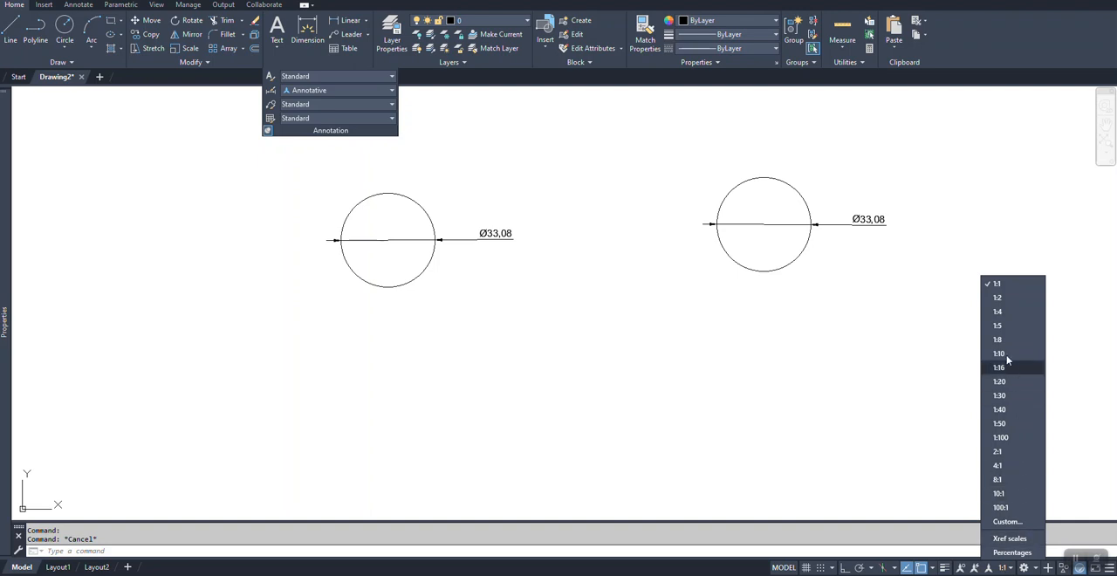
click(999, 312)
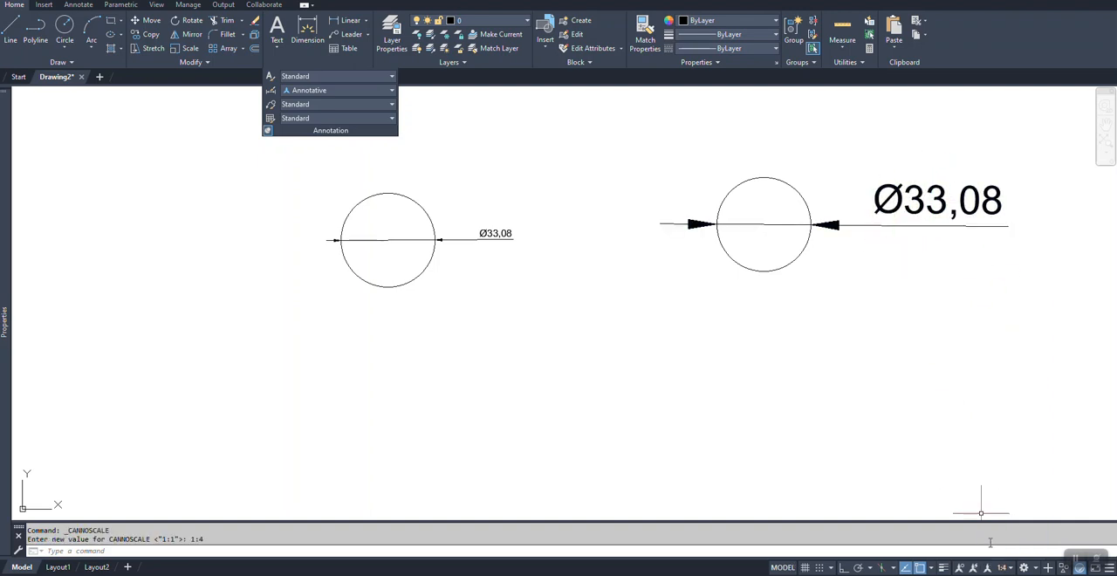
click(1001, 568)
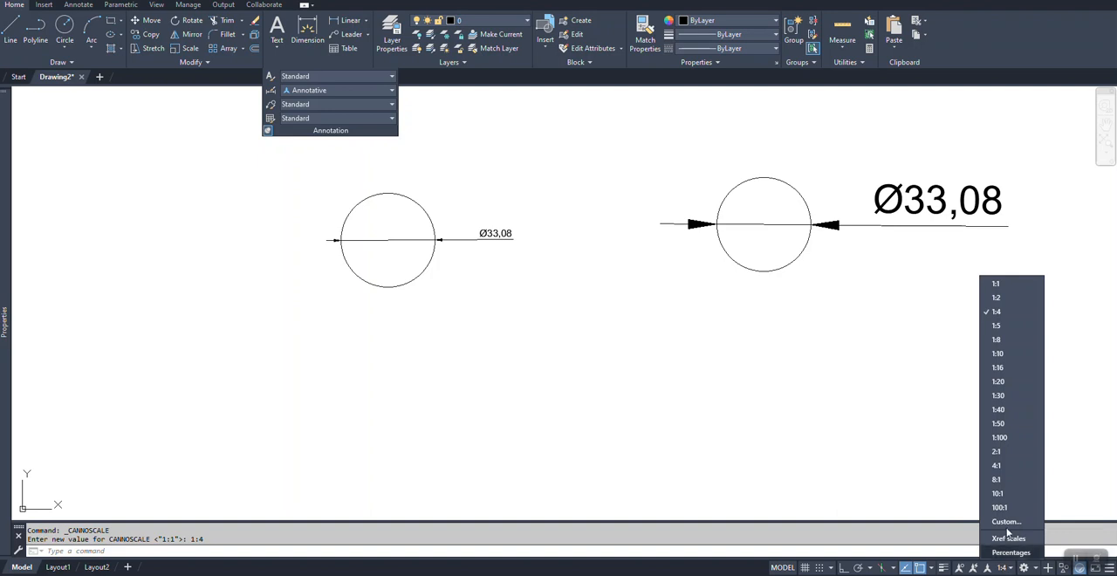
click(995, 282)
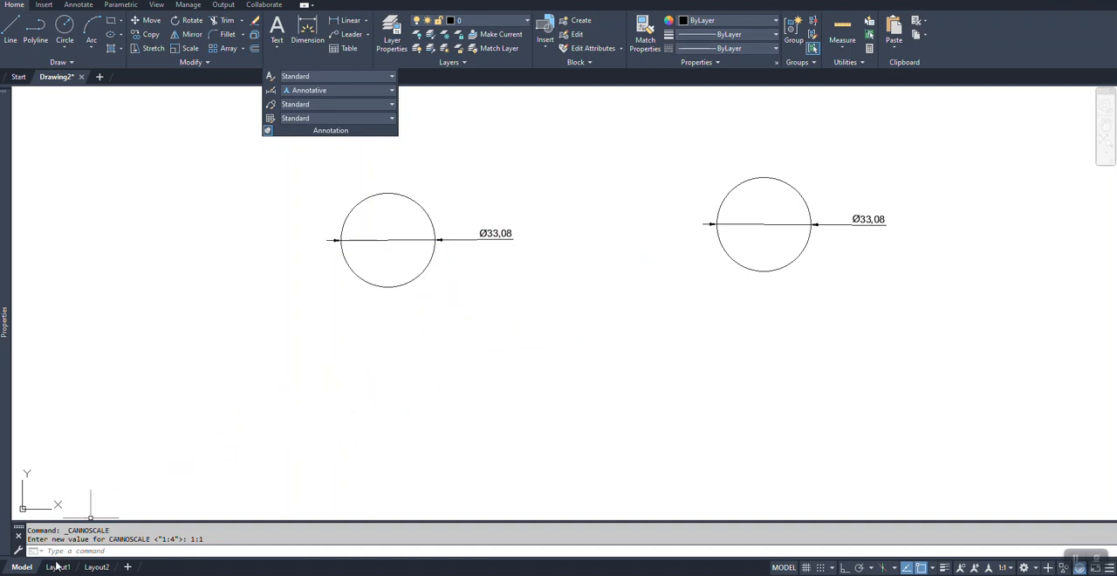
mouse_move(59, 568)
Step: Examine the text height setting of the Annotative dimension style and leave the Dimension Style Manager
click(272, 98)
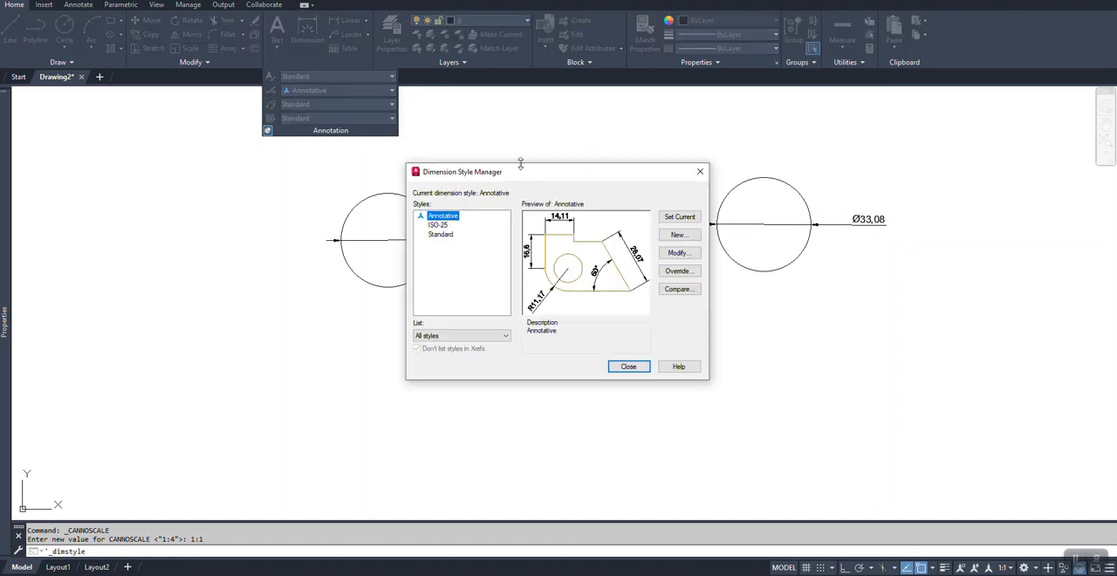
drag(549, 176, 225, 169)
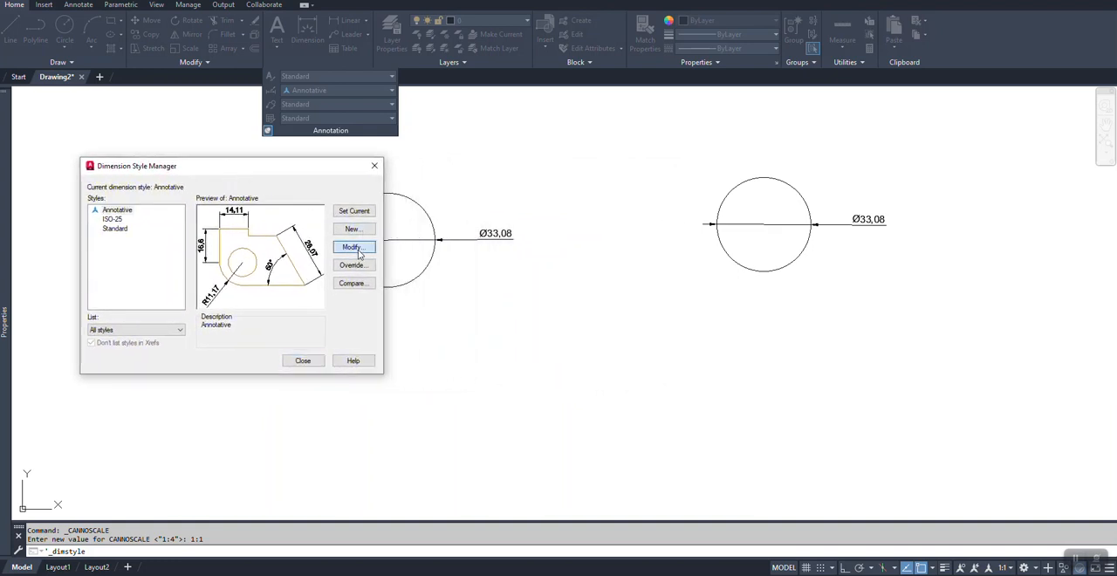
click(351, 247)
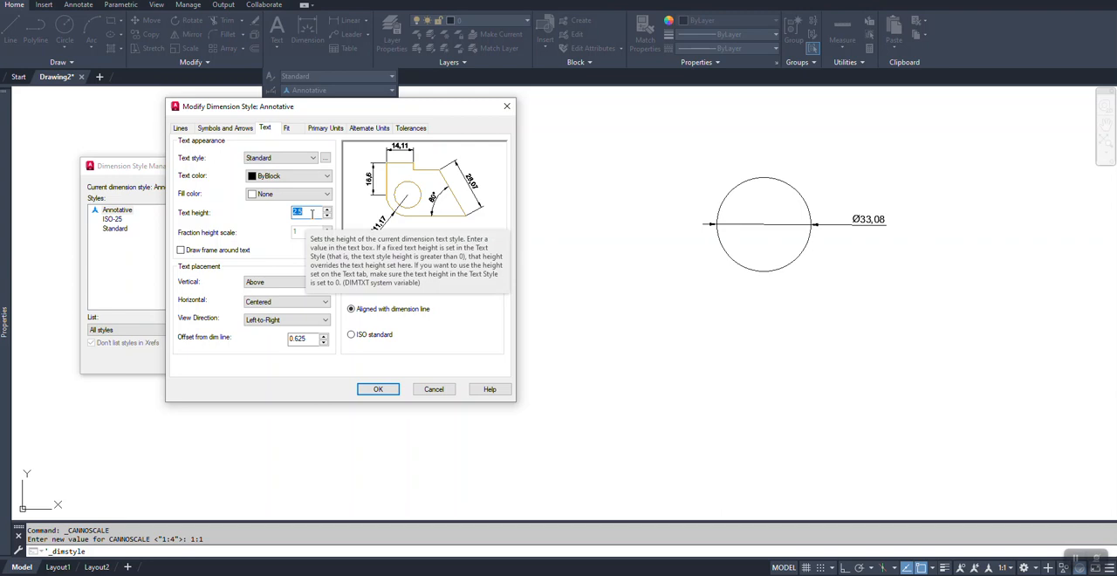
click(384, 389)
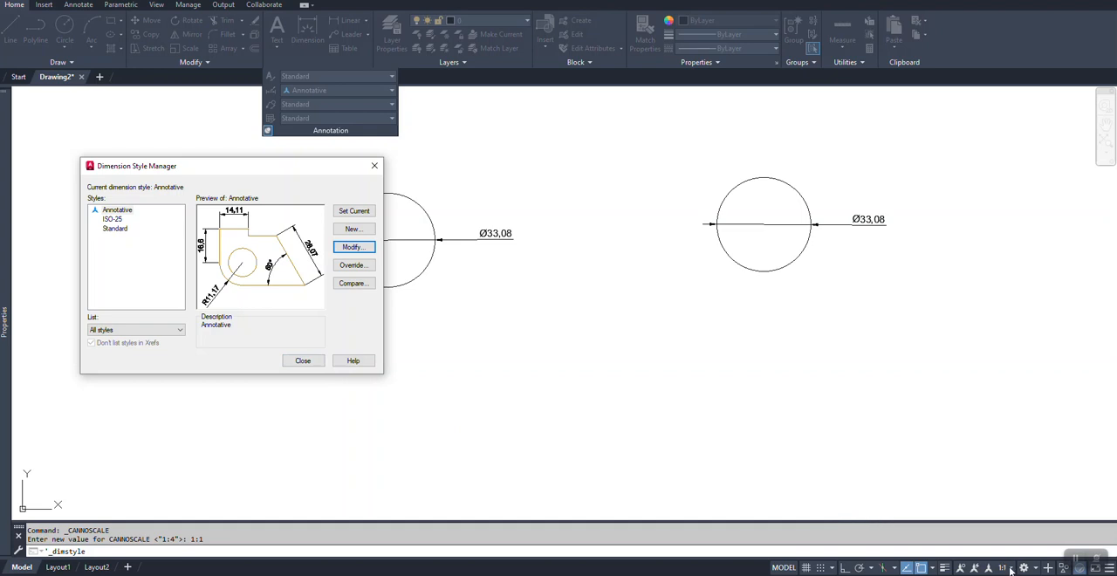
click(294, 361)
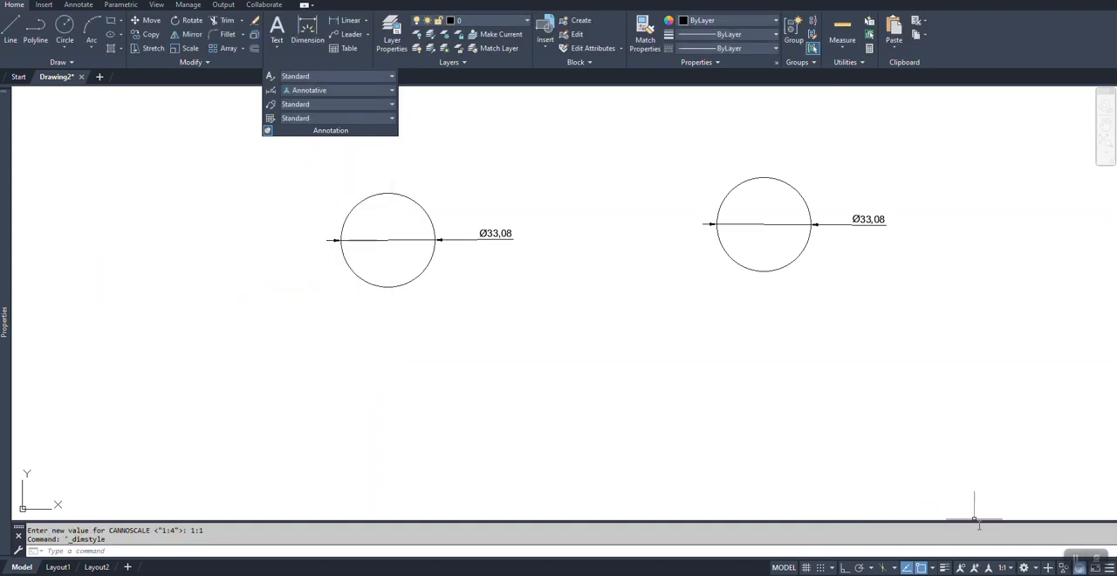
Step: Compare the annotative text size with the ISO-25 text at annotation scale 1:4, and restore 1:1
click(1001, 568)
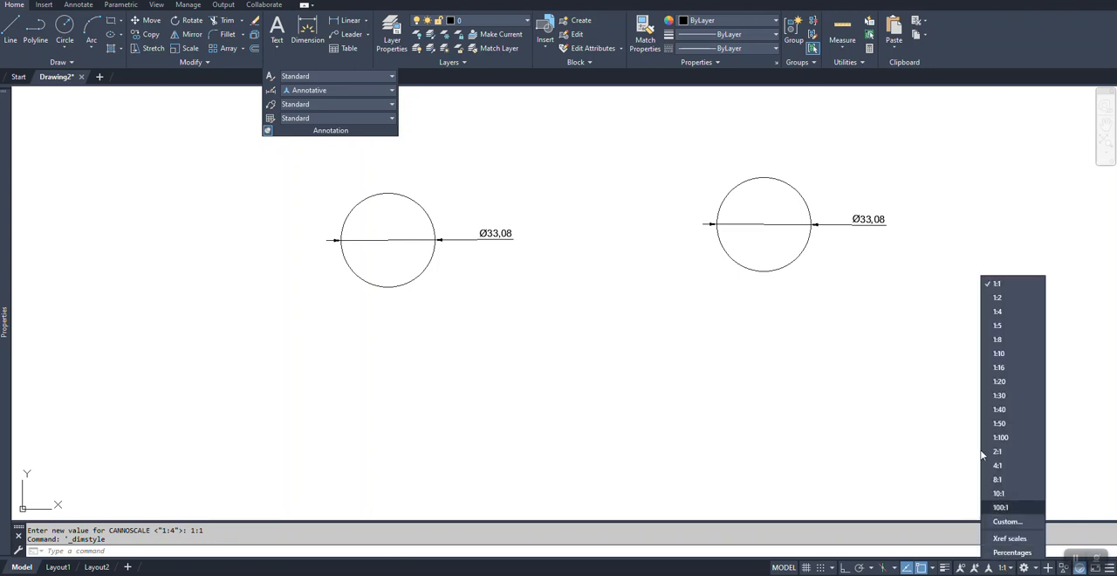
click(996, 313)
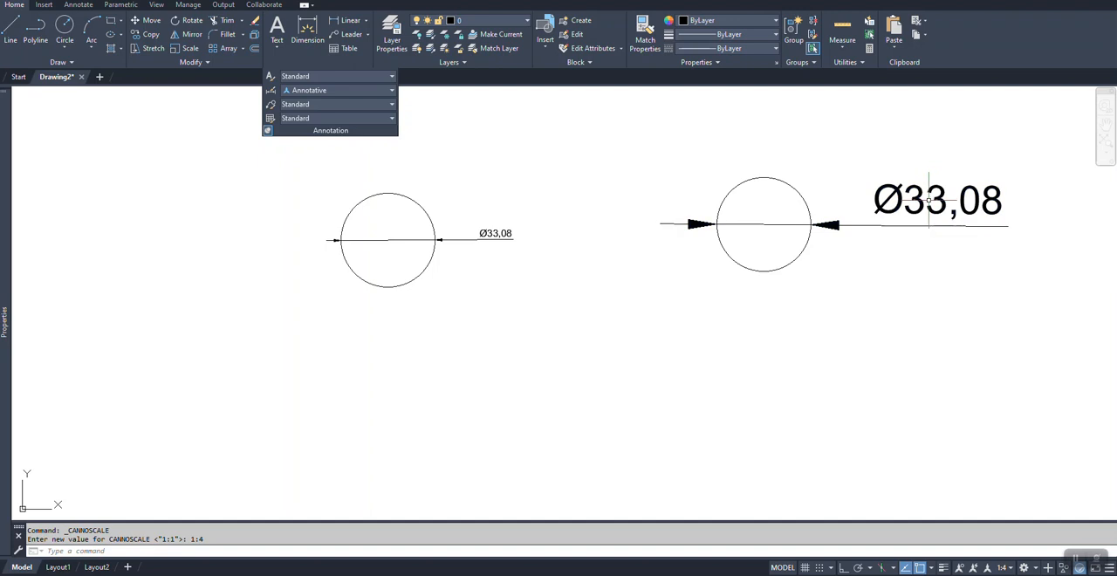
click(1004, 568)
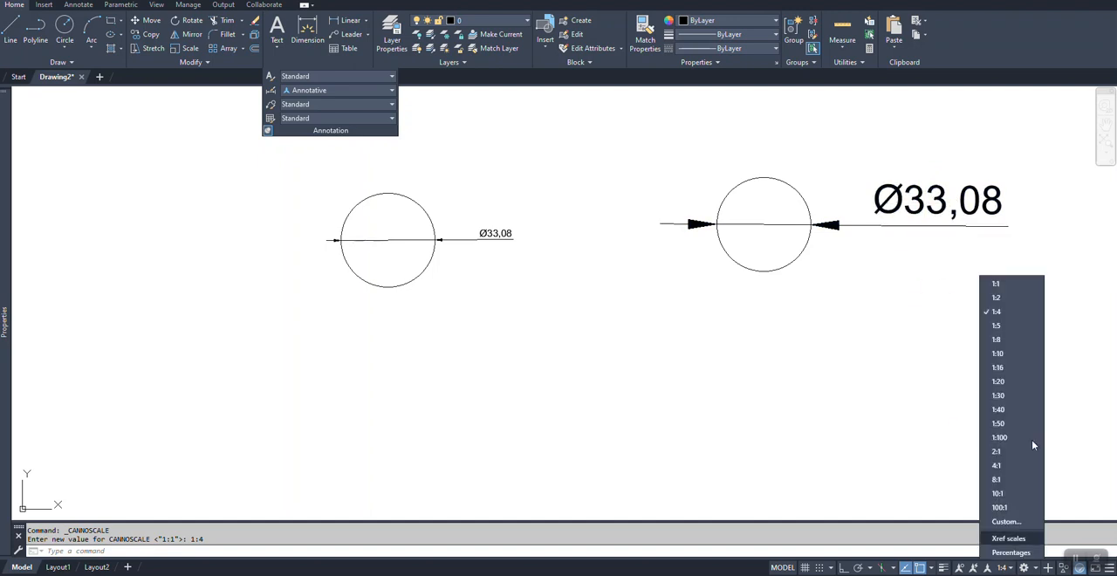
click(1006, 282)
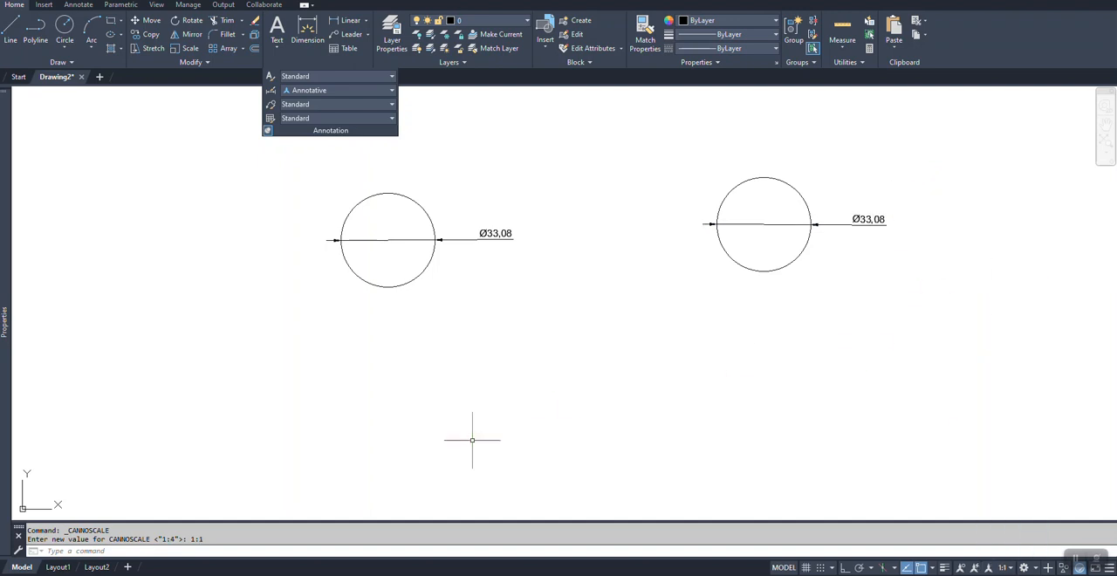
Step: Switch to Layout1 and delete its existing viewport
click(58, 567)
key(ctrl+1)
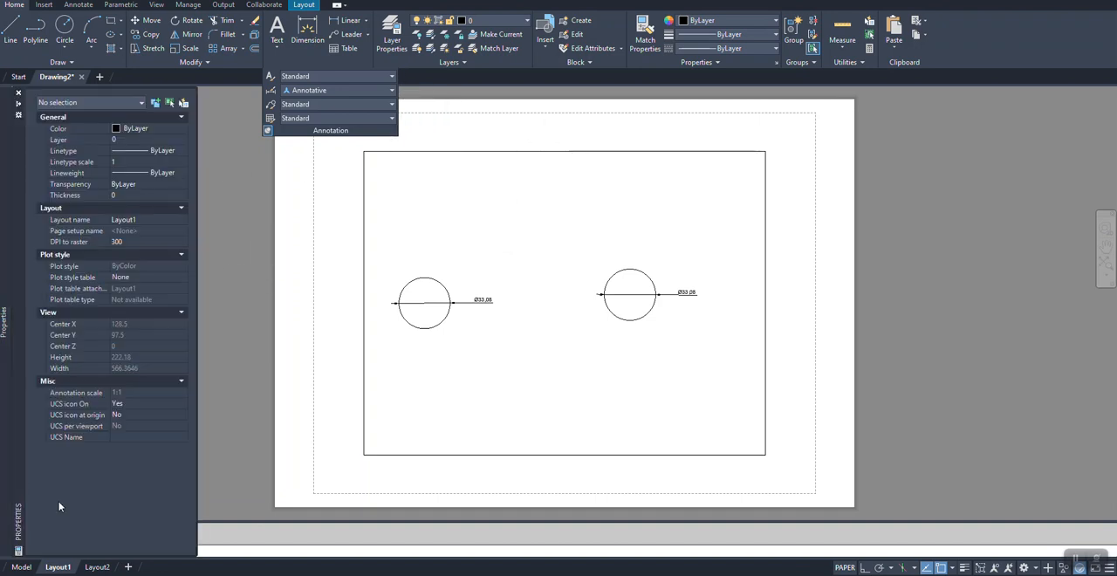
key(ctrl+1)
click(783, 181)
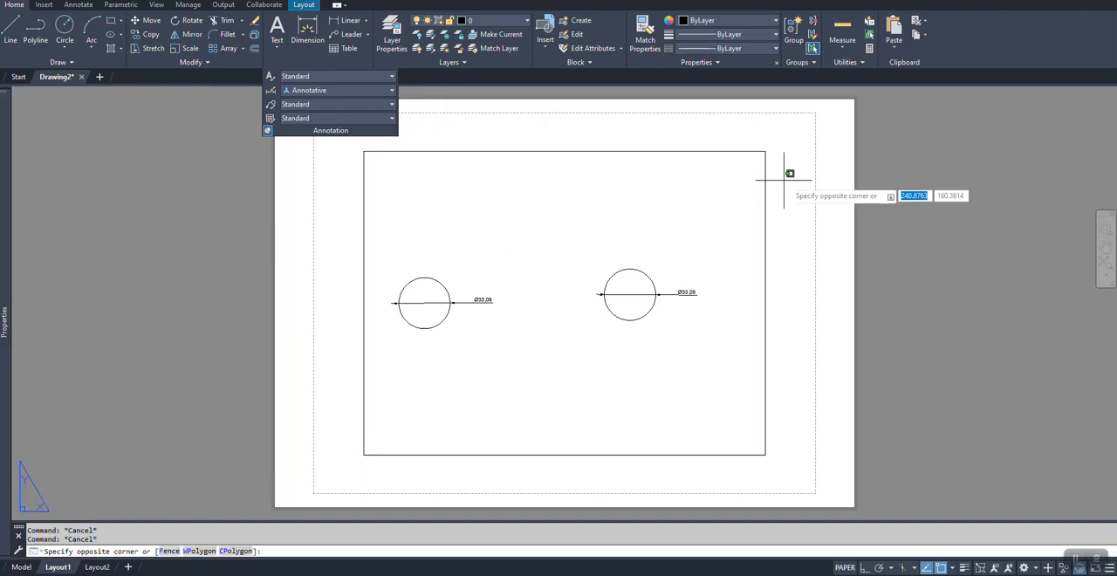
key(Escape)
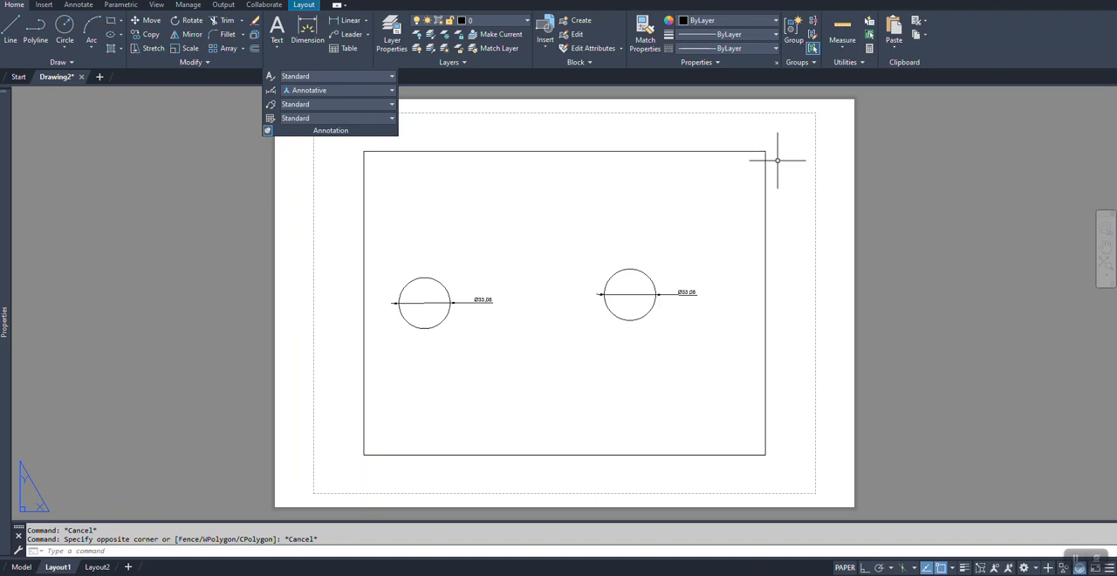
click(751, 151)
click(727, 181)
key(Delete)
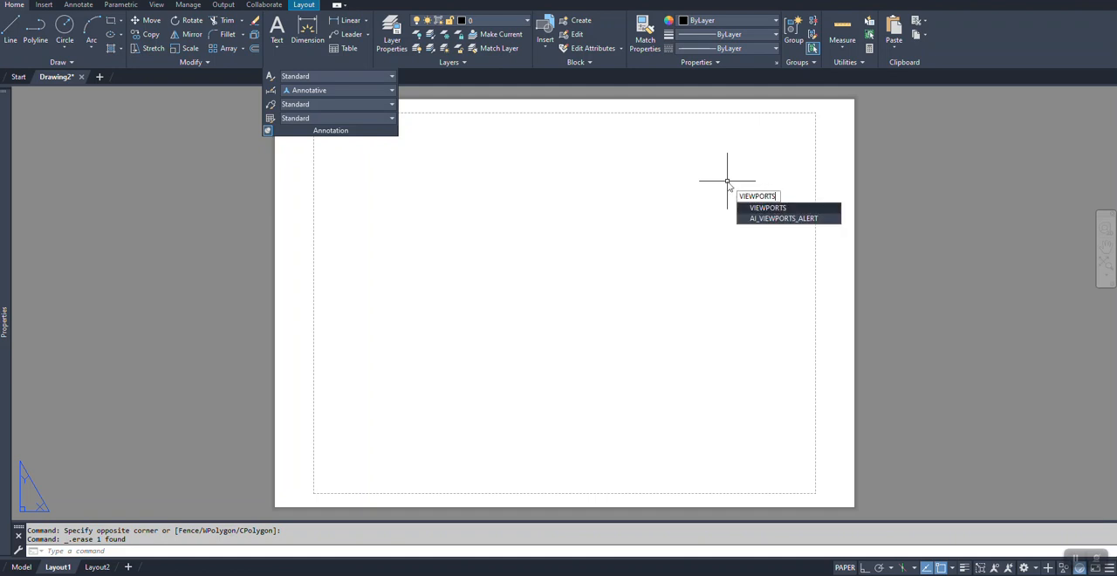
Step: Create a viewport on Layout1 with the VIEWPORTS command, using the Fit option to fill the printable area
key(Return)
key(Down)
key(Return)
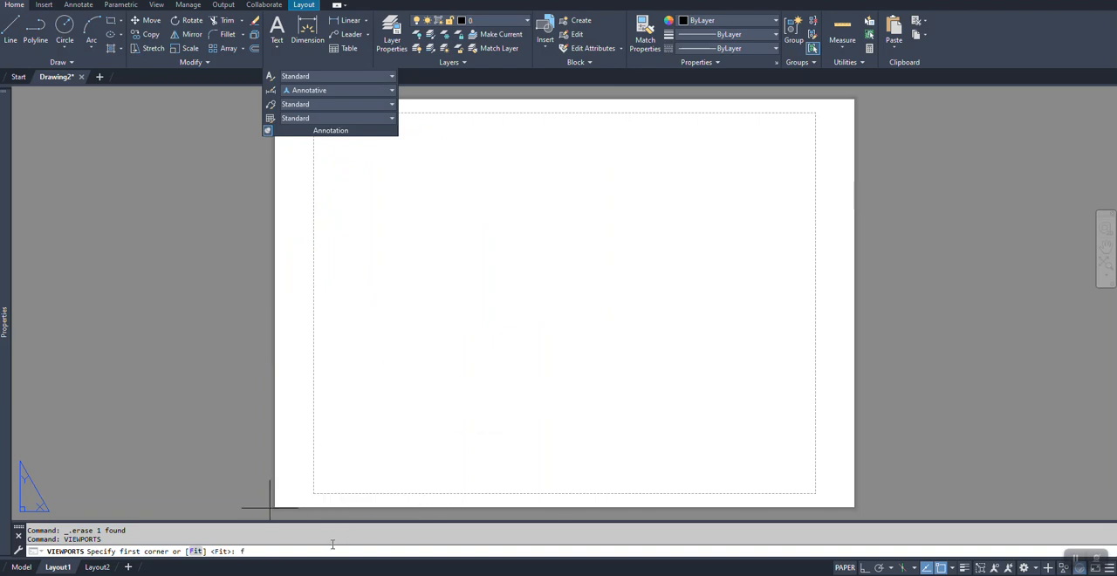
key(Return)
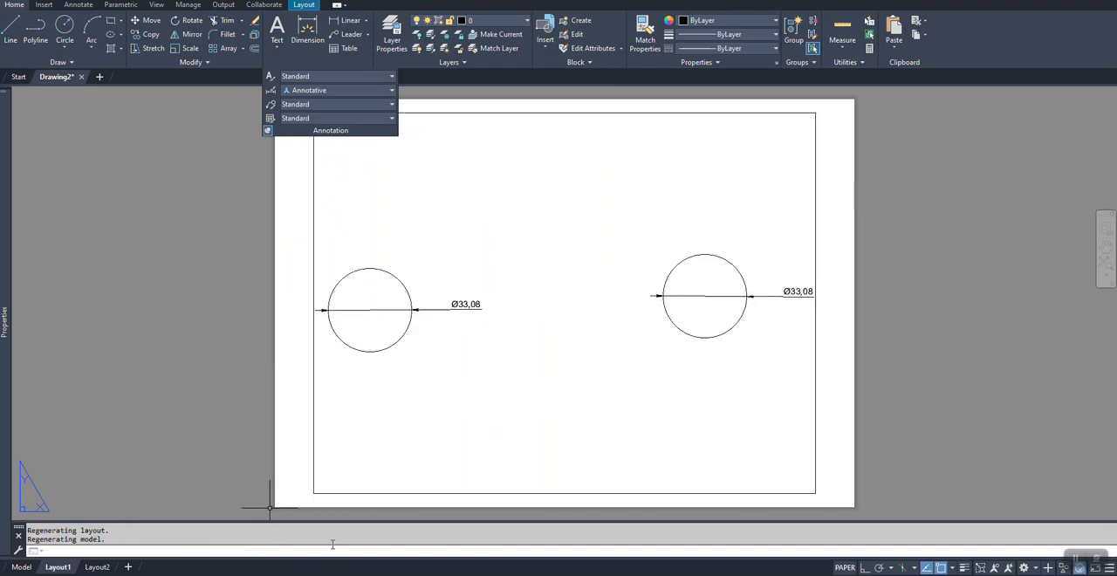
click(825, 146)
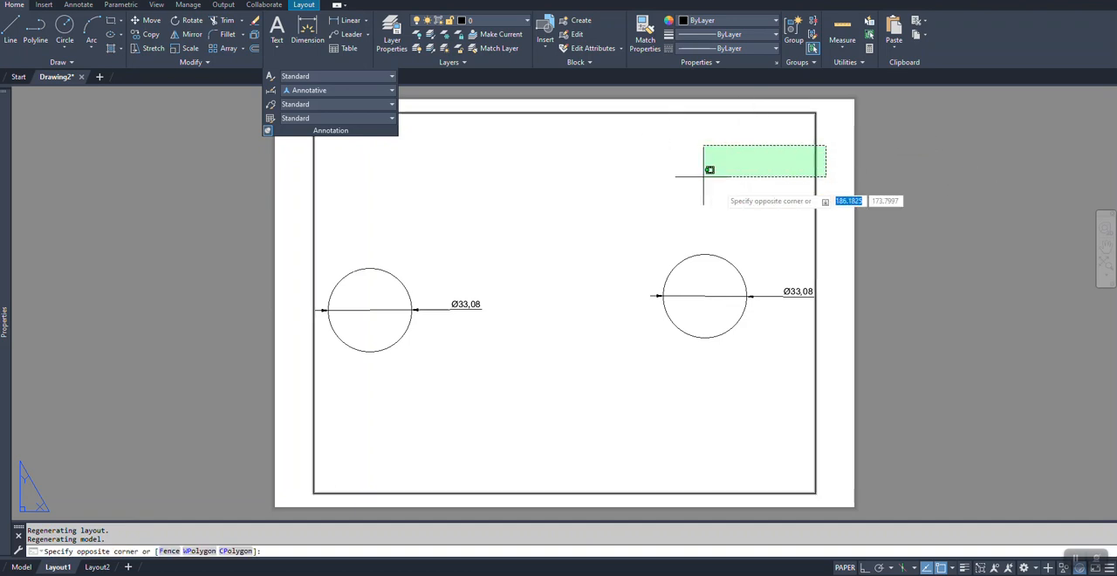
key(Escape)
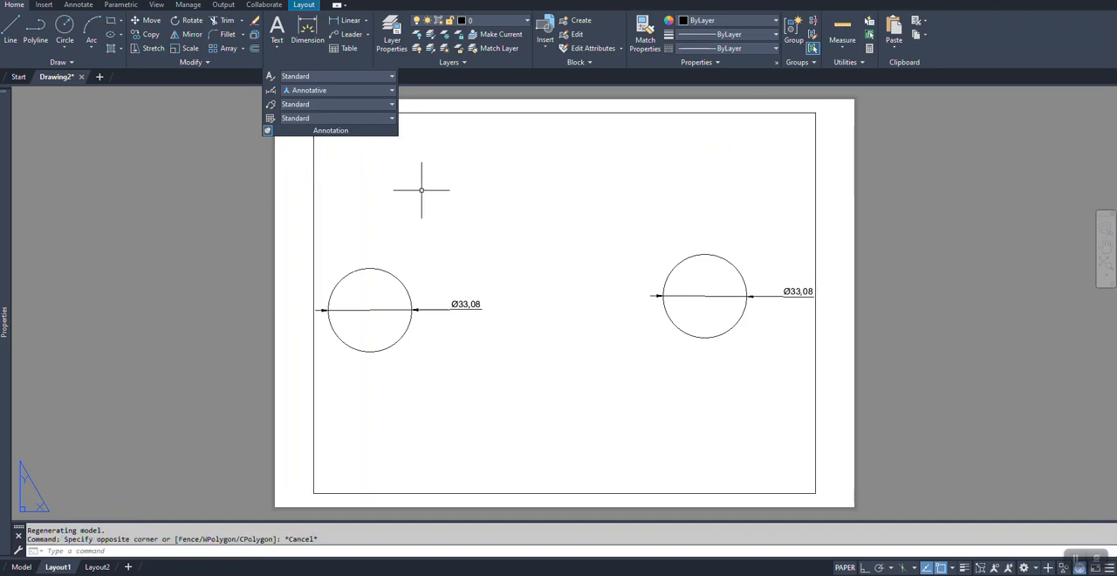
Step: Activate the Layout1 viewport, bring both dimensioned circles inside it, and compare them with the model space view
double_click(441, 176)
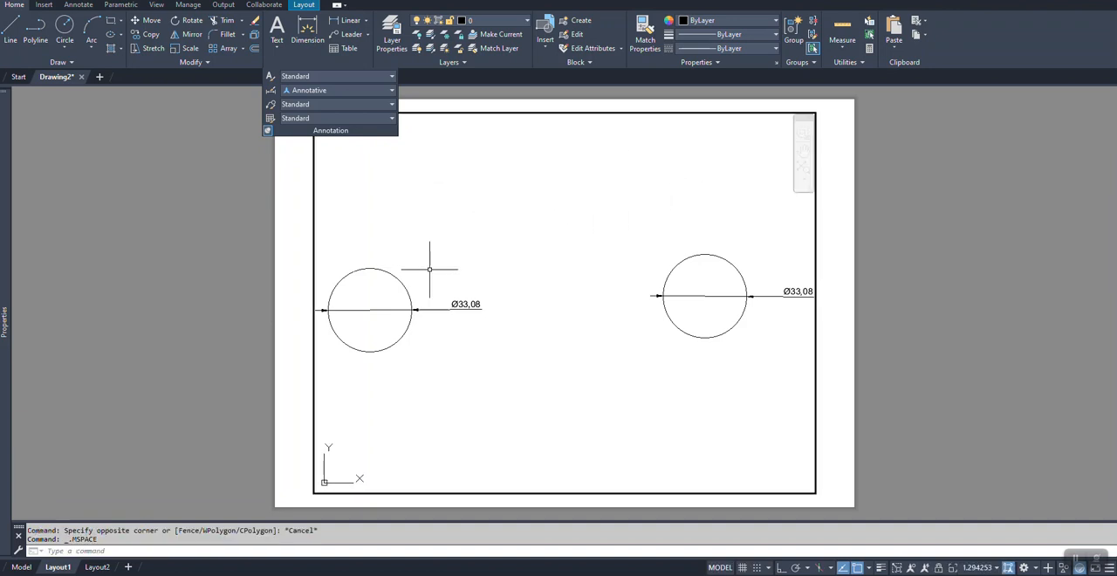
middle_drag(643, 386, 686, 357)
scroll(655, 340, down, 6)
scroll(655, 340, up, 6)
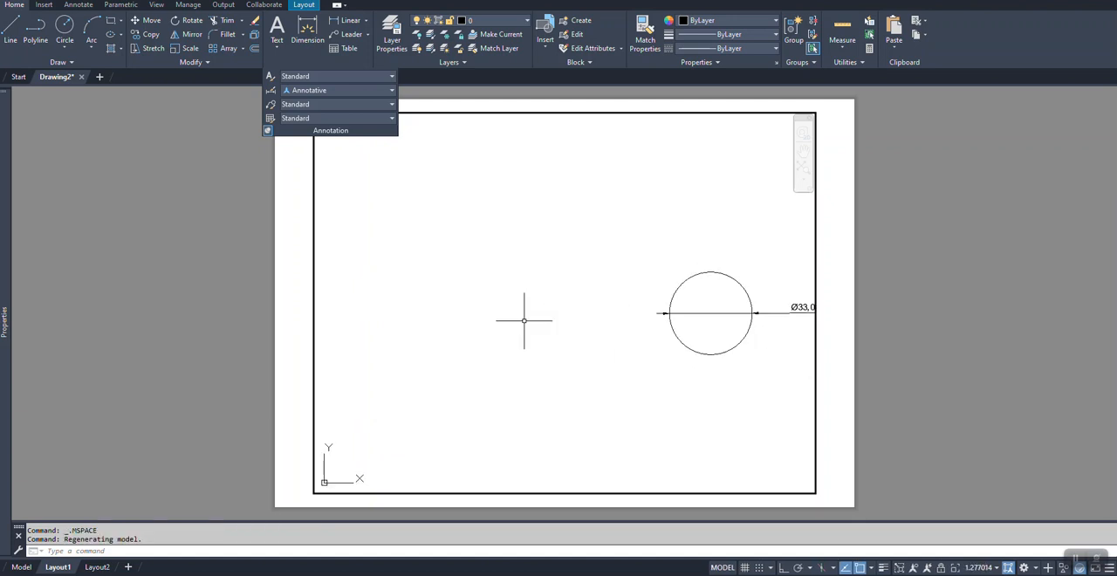
scroll(724, 332, down, 3)
middle_drag(710, 392, 619, 389)
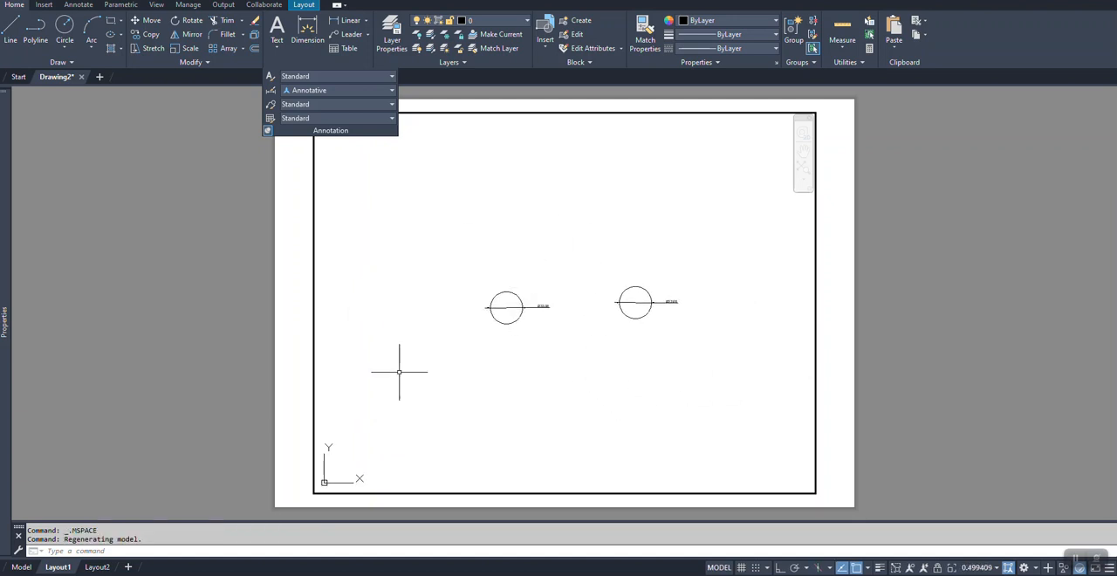
click(27, 567)
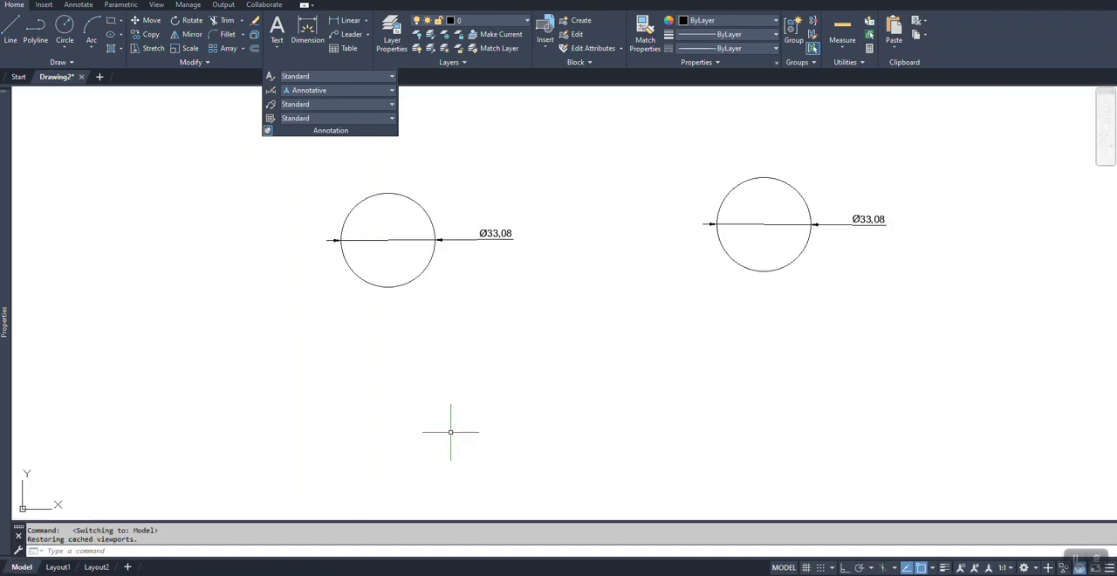
click(58, 568)
middle_drag(634, 411, 659, 371)
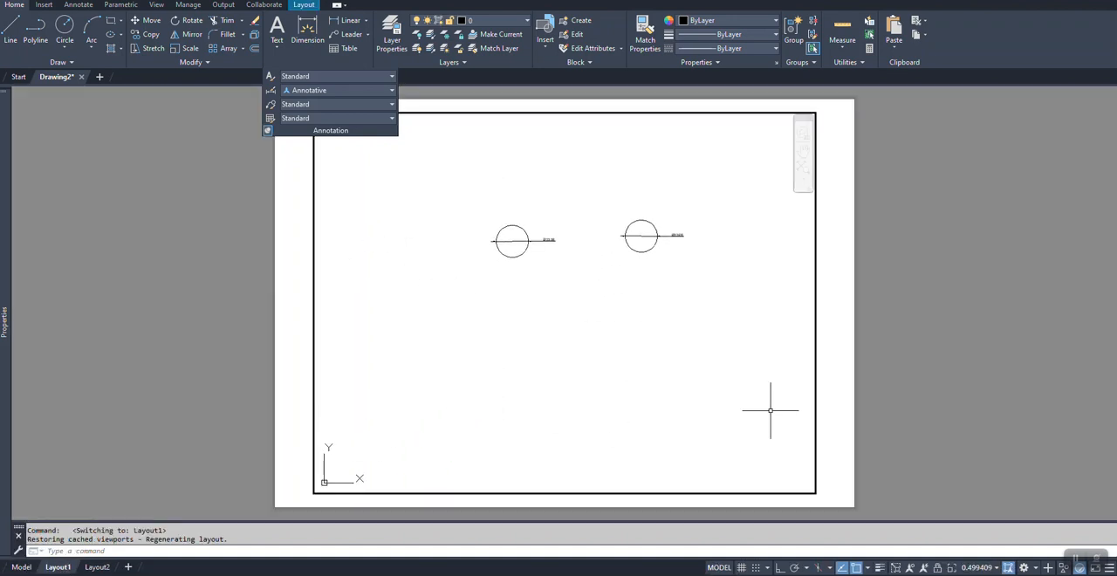
Step: Set the active viewport's scale to 1:1 and position both circles with their dimensions fully inside the frame
click(973, 567)
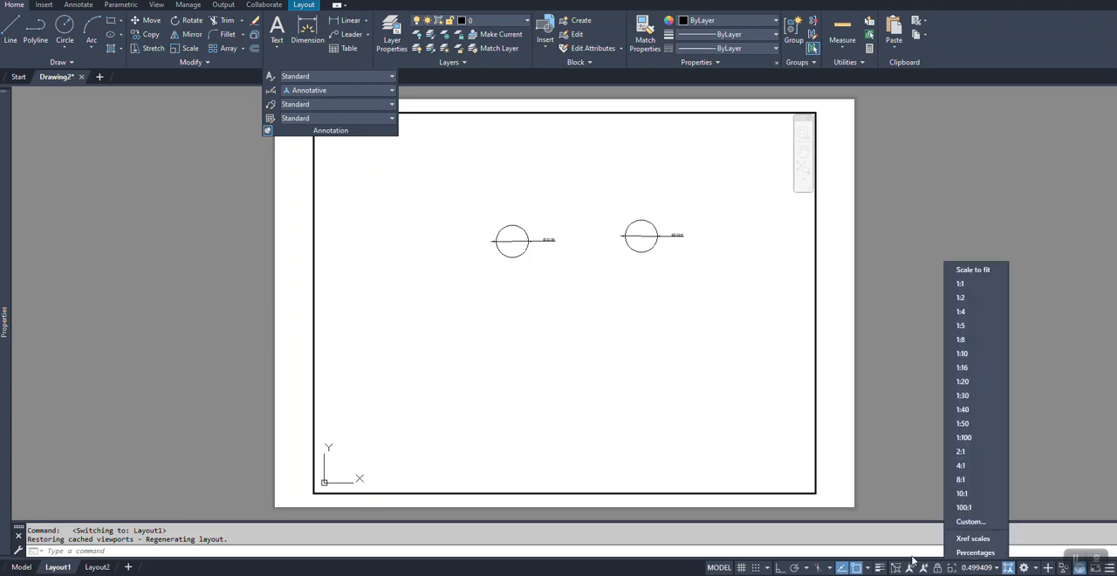
click(974, 285)
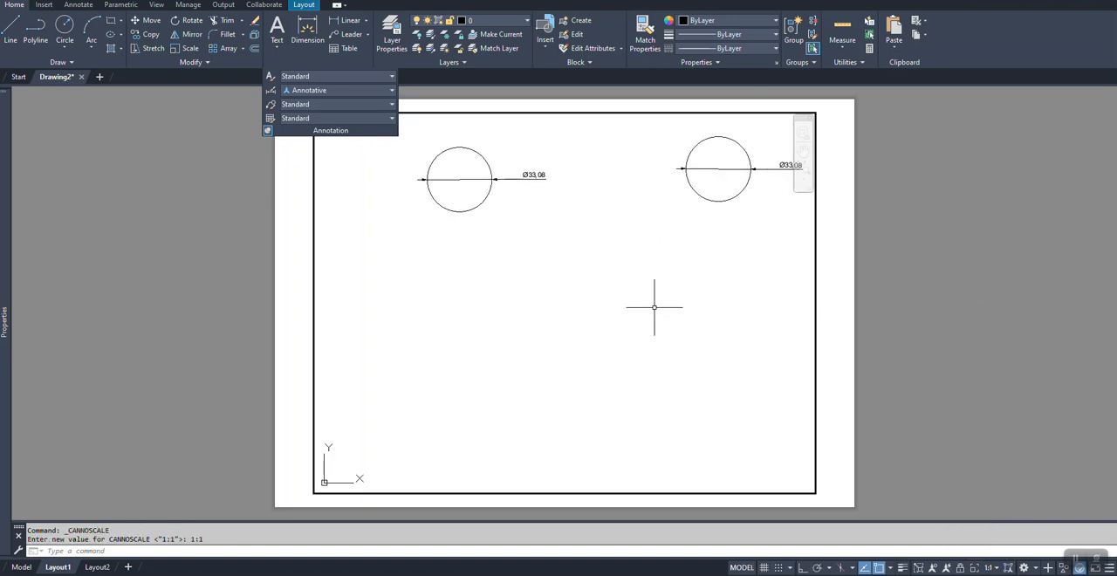
middle_drag(656, 309, 609, 334)
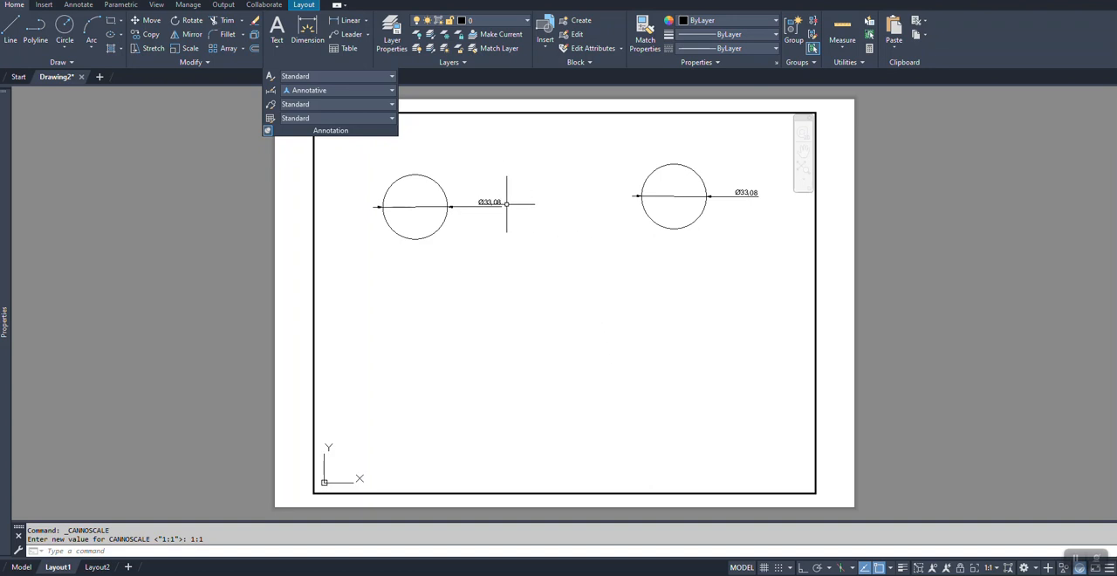
middle_drag(531, 257, 518, 257)
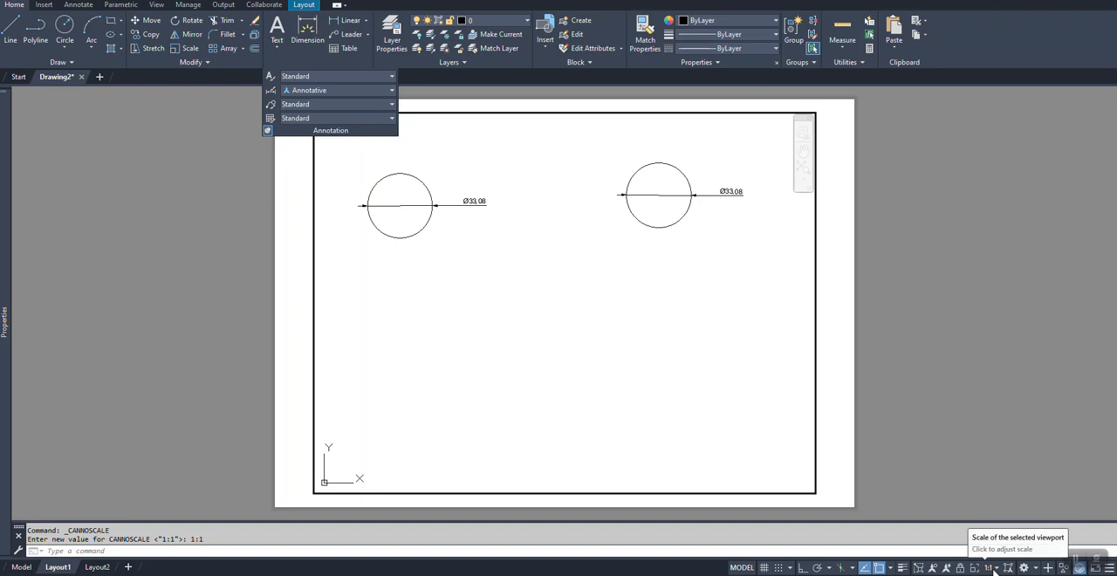
Step: Change the viewport scale to 1:2 and on to 1:4 to compare the dimension texts, and lock the viewport
click(992, 568)
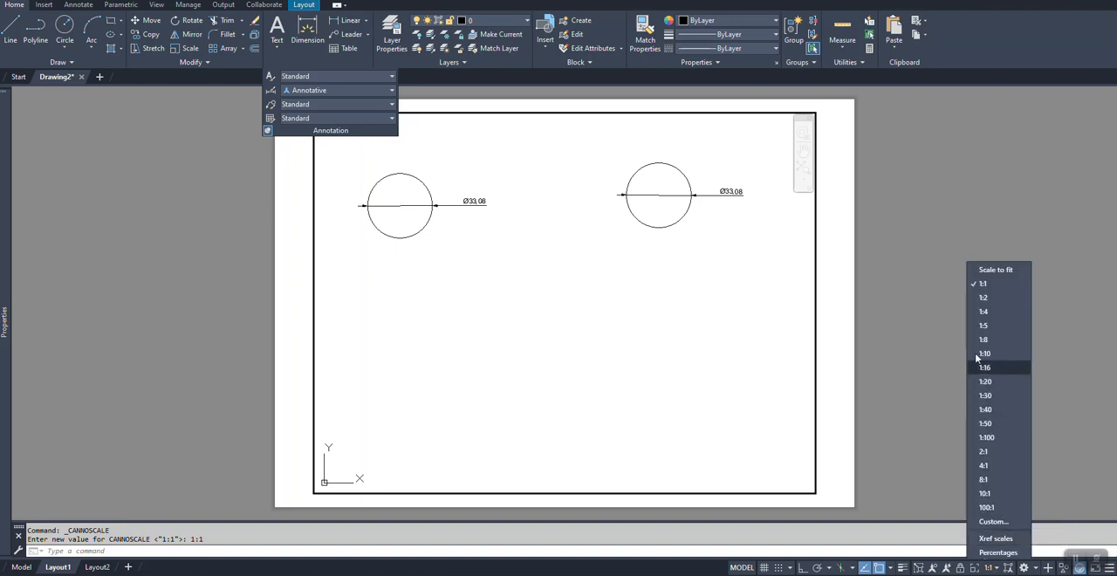
click(983, 299)
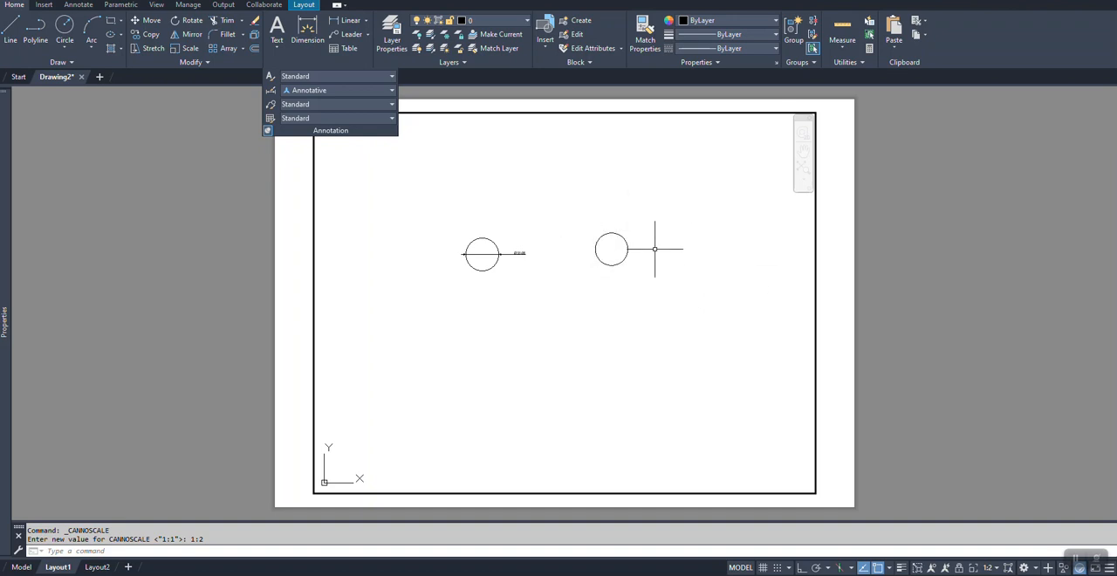
click(991, 568)
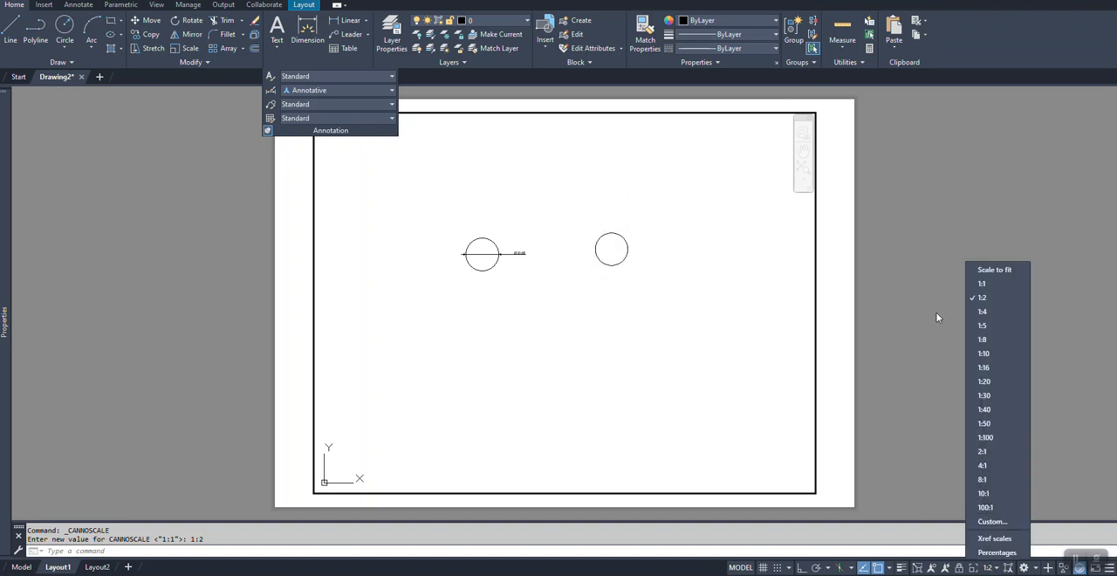
click(985, 311)
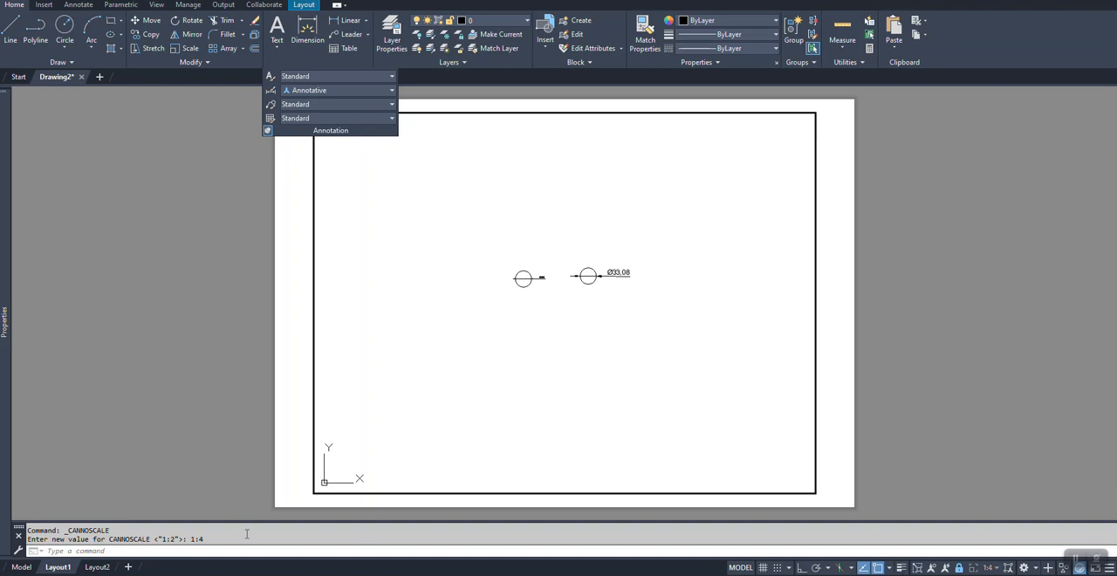
Step: Return to model space and set the multileader style to Annotative and the annotation scale to 1:5
click(23, 567)
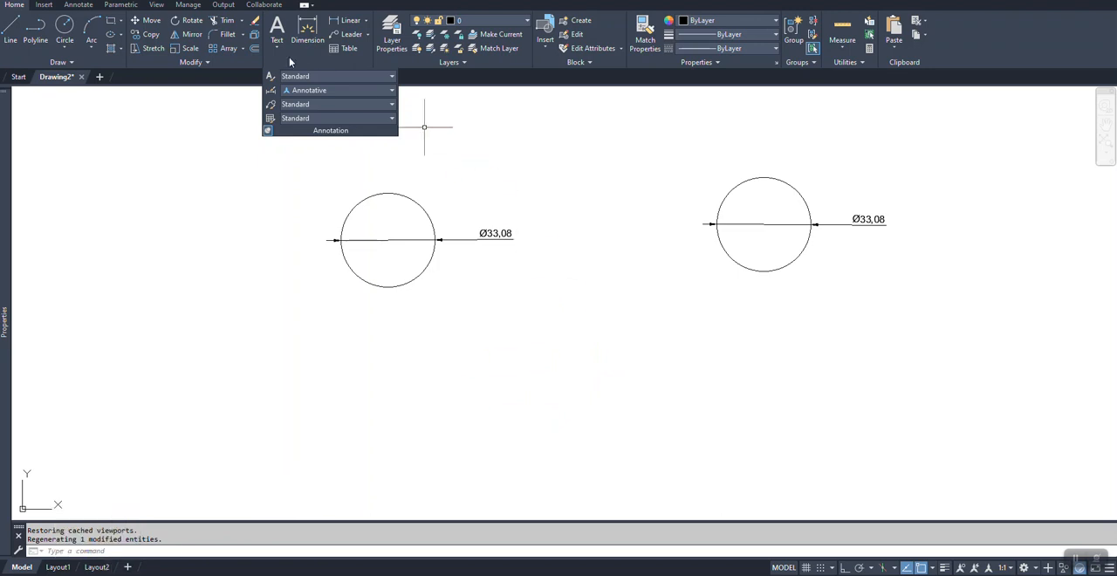
click(297, 118)
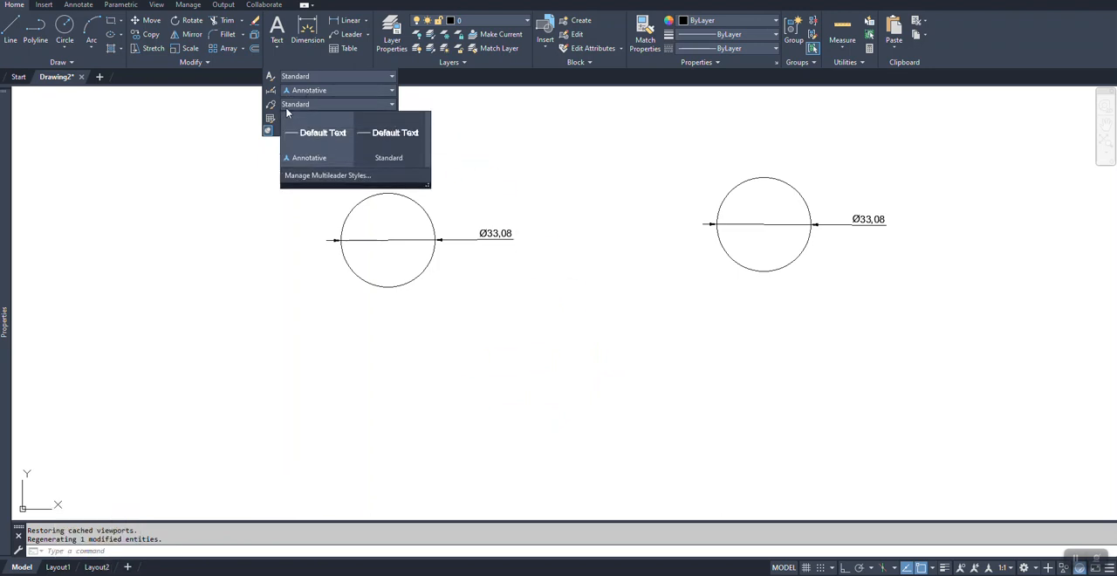
click(308, 134)
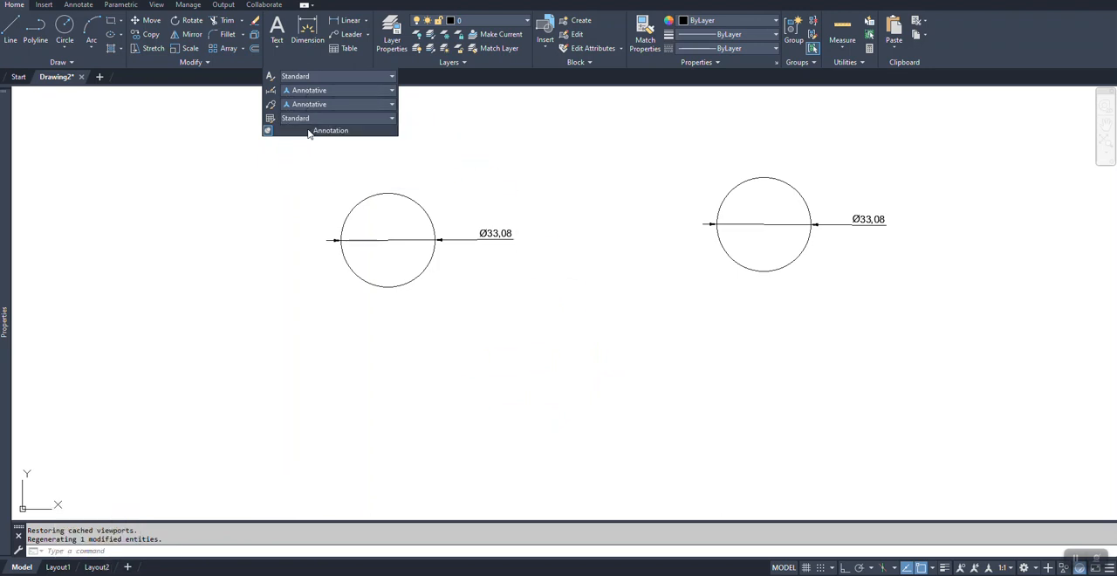
click(1001, 567)
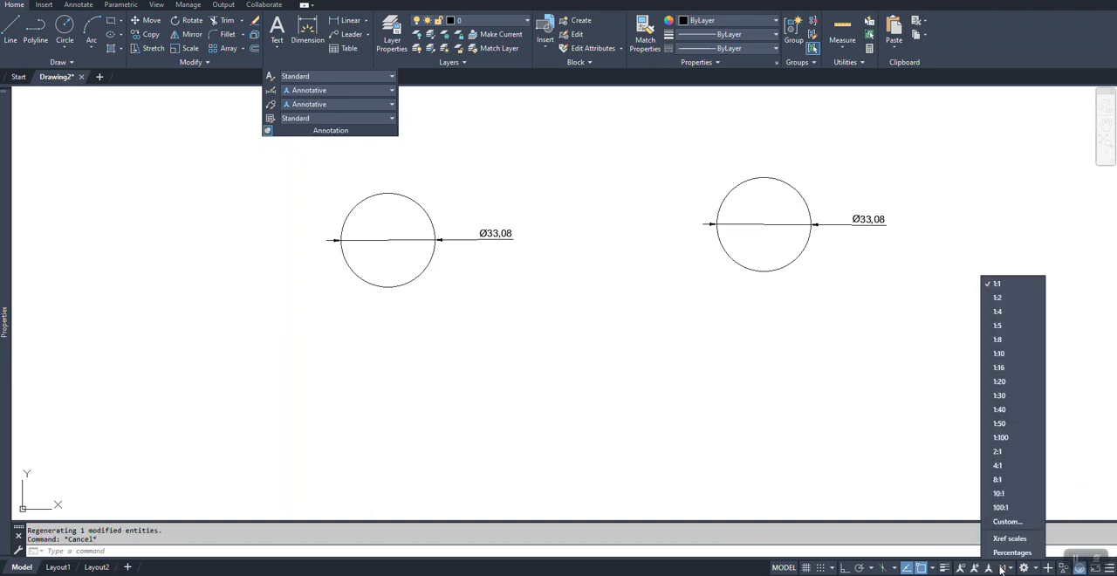
click(1004, 330)
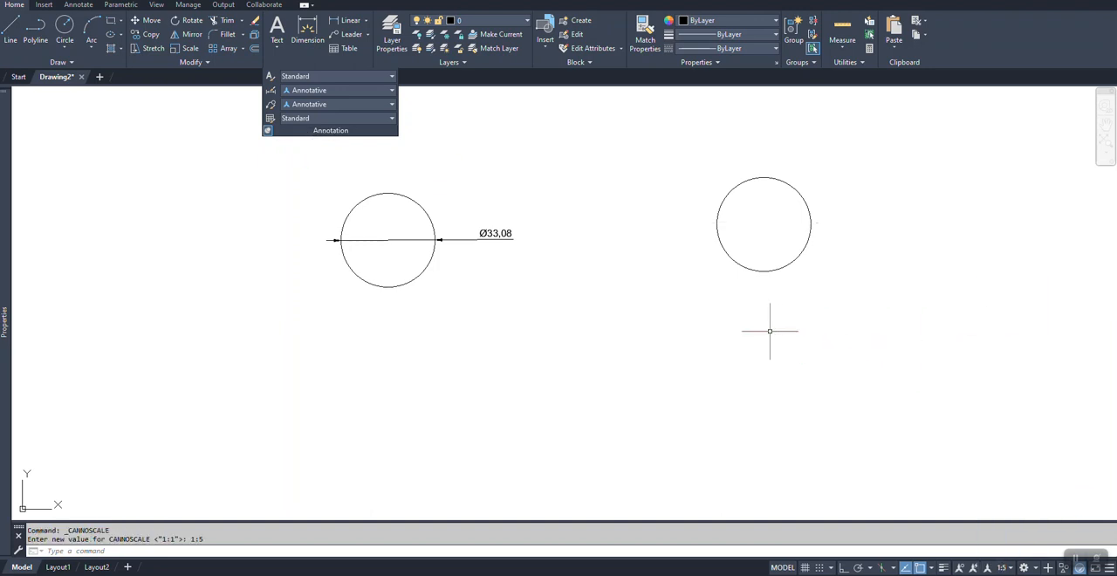
Step: Add a multileader reading "overview of circle" from the lower-left edge of the second circle to a landing point below the first circle
click(349, 34)
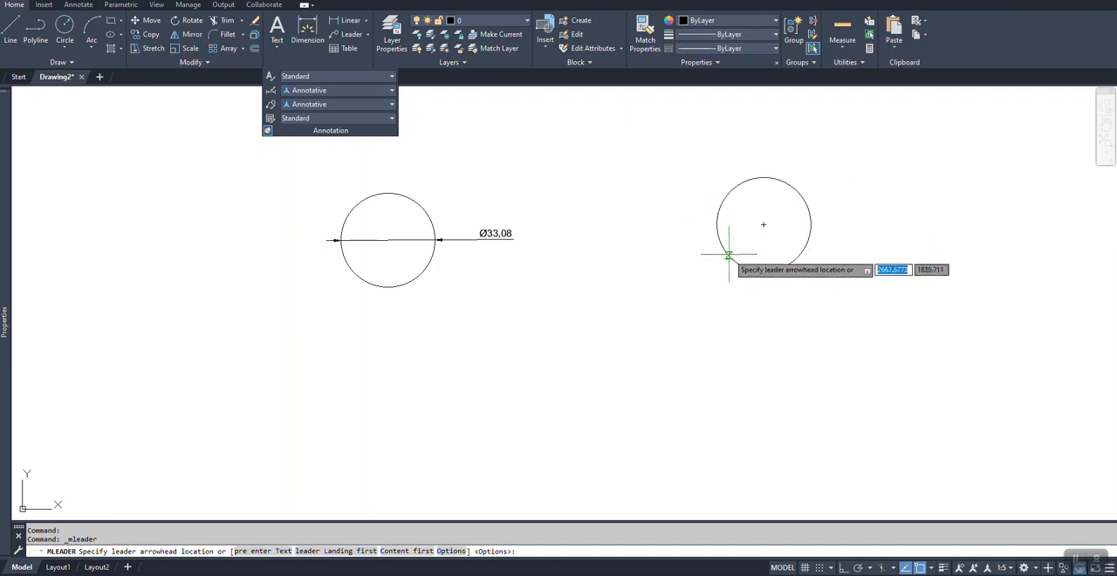
click(735, 261)
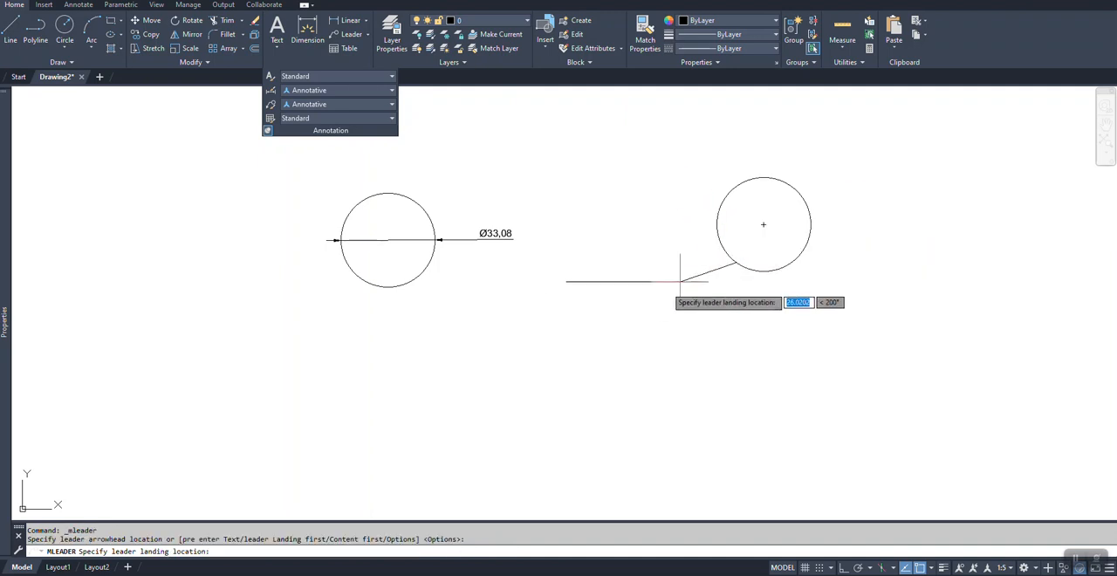
click(512, 404)
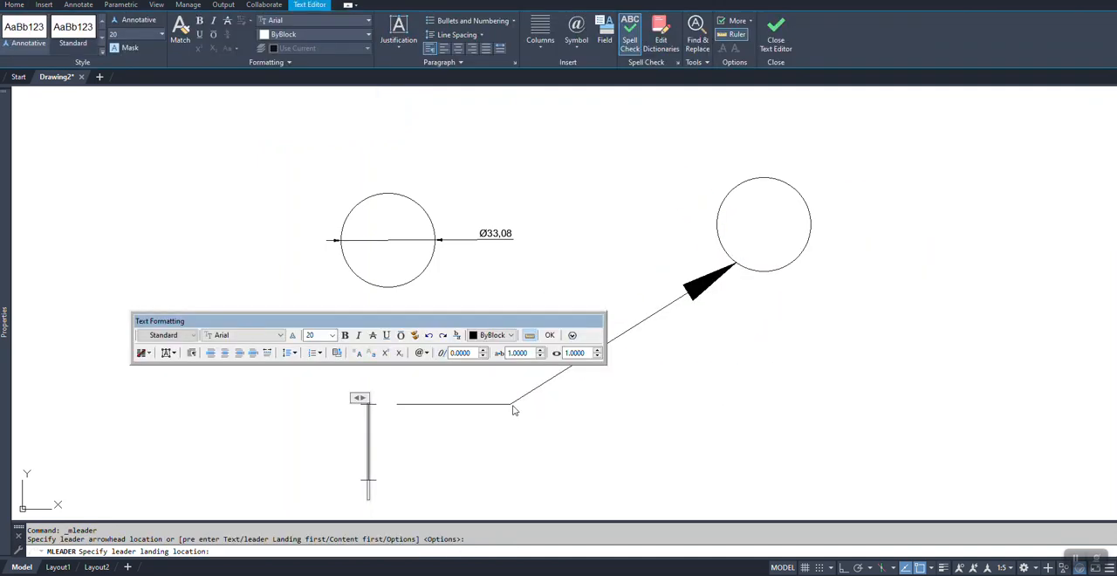
text(overive)
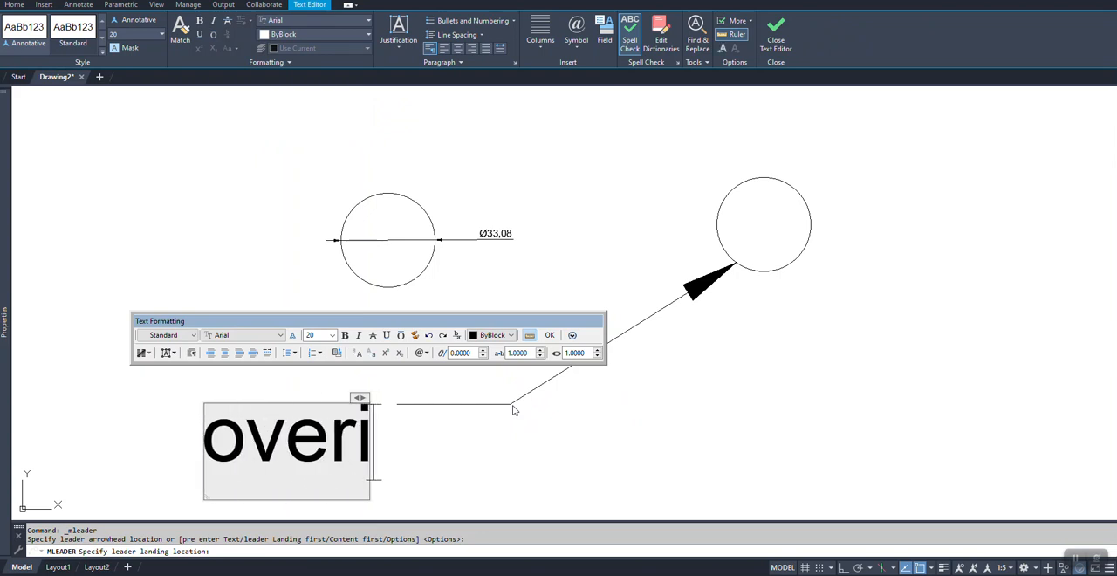
key(BackSpace)
key(BackSpace)
key(BackSpace)
text(vie)
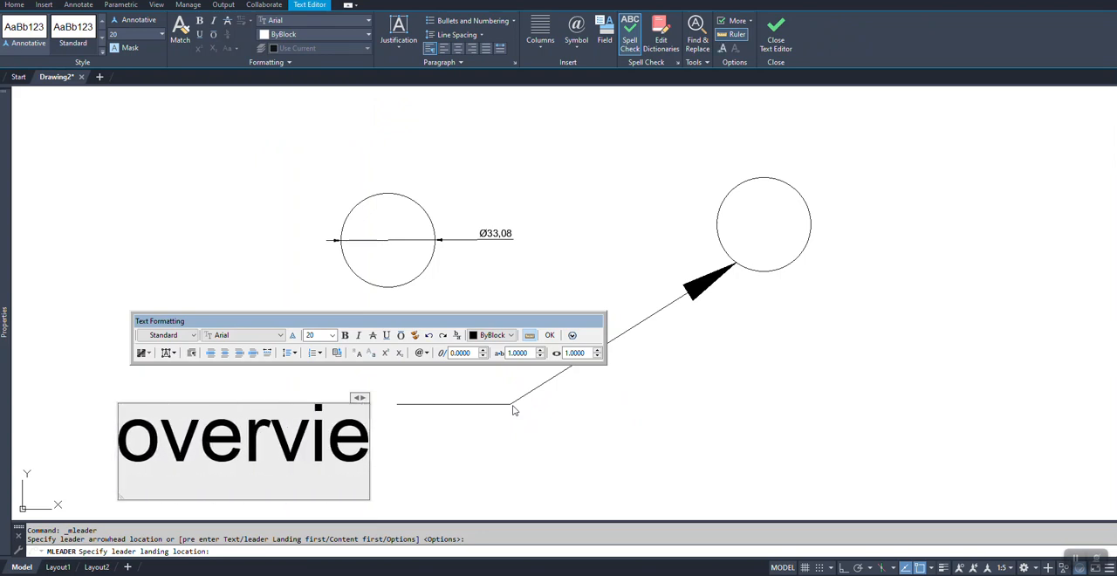
text(w of circle)
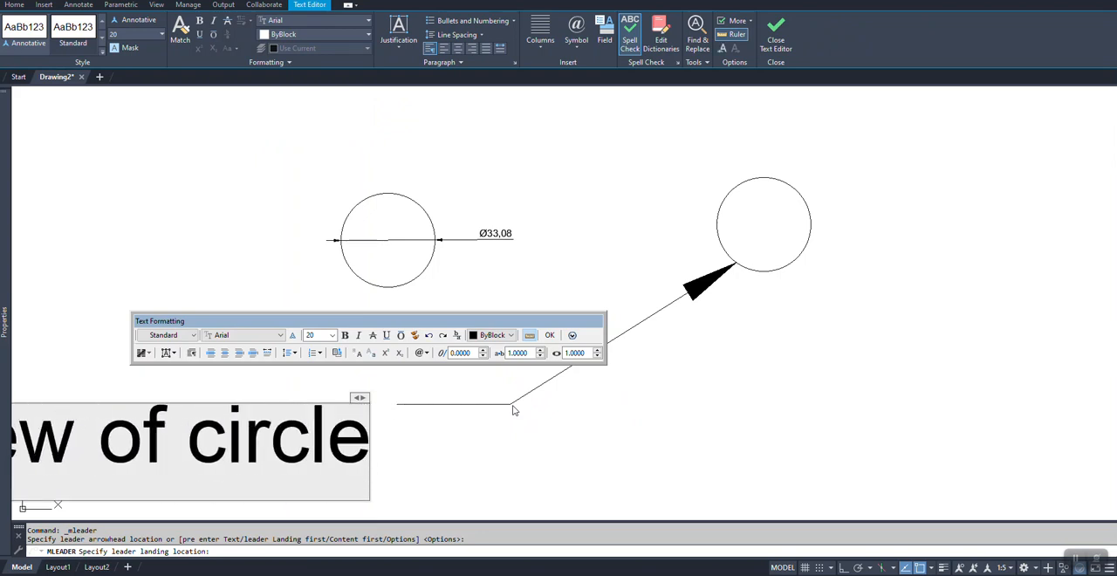
click(549, 335)
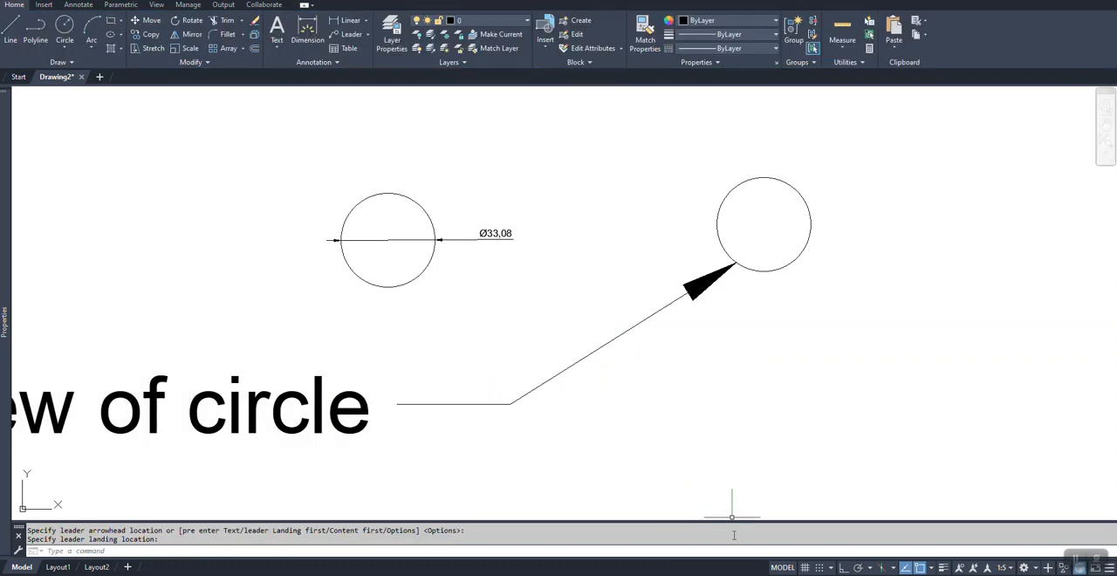
Step: On Layout1, unlock the viewport, set its scale to 1:5, and move the content to its upper-left area
click(58, 568)
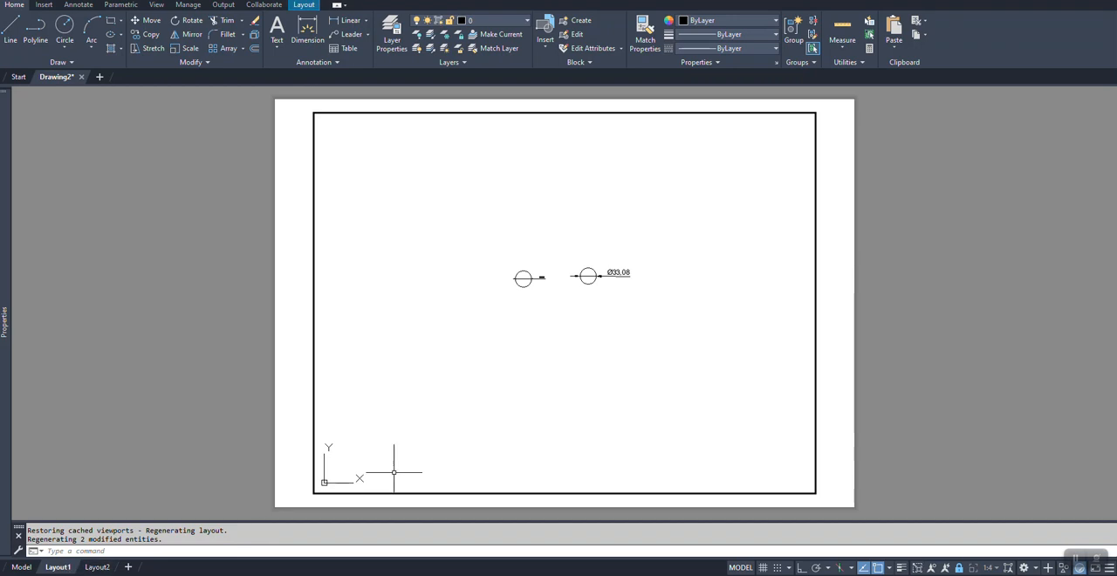
click(569, 364)
scroll(494, 321, down, 2)
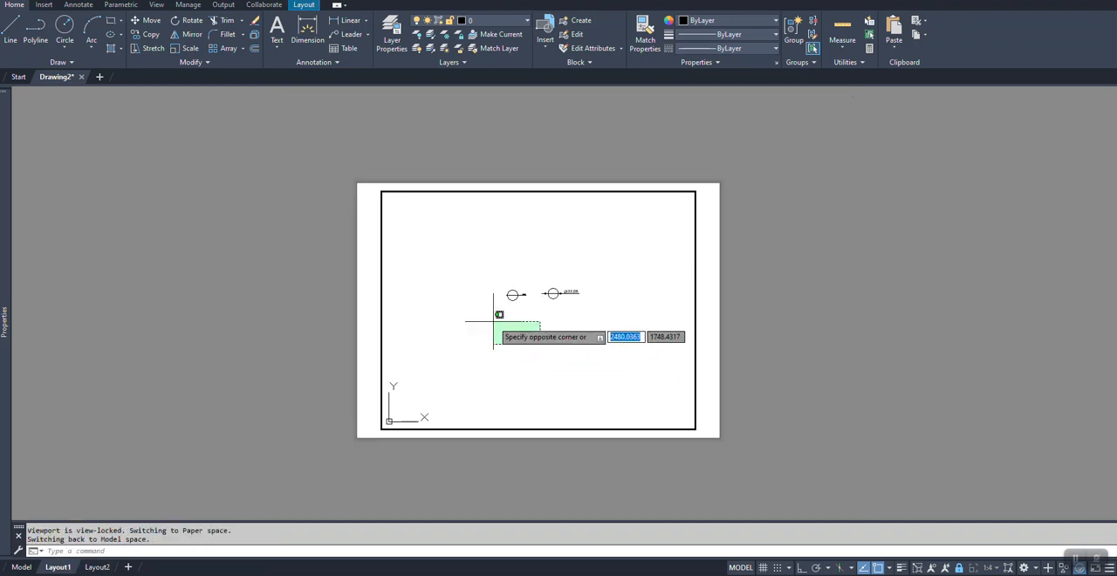
scroll(506, 322, up, 2)
key(Escape)
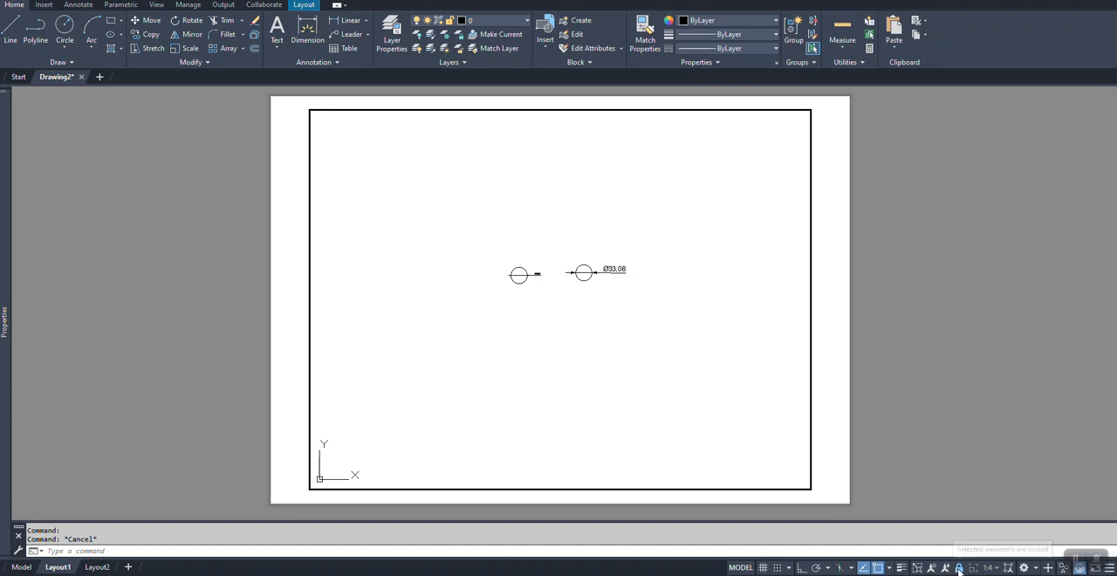
click(989, 568)
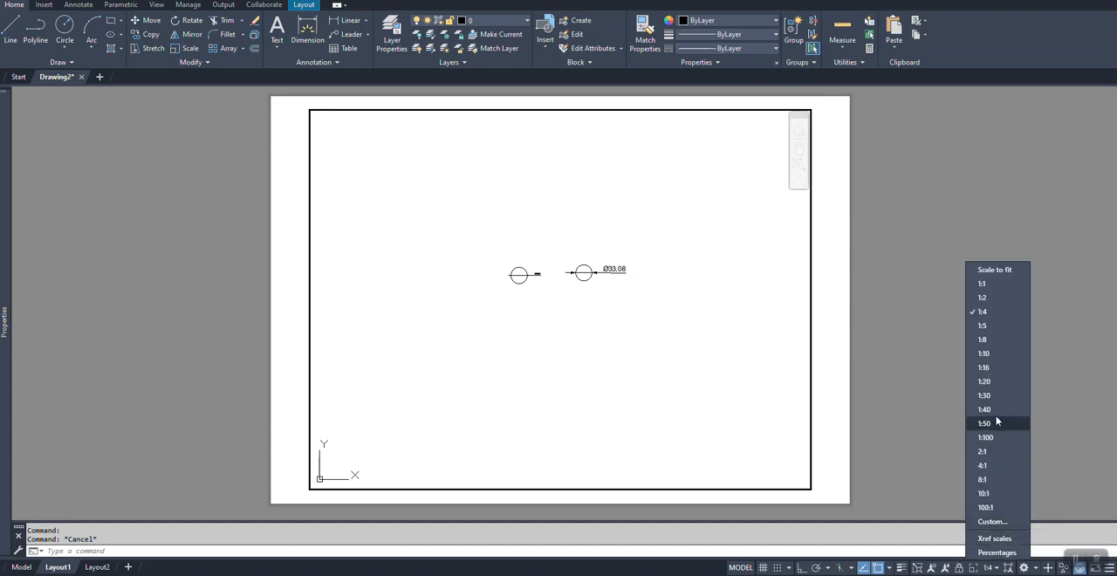
click(983, 311)
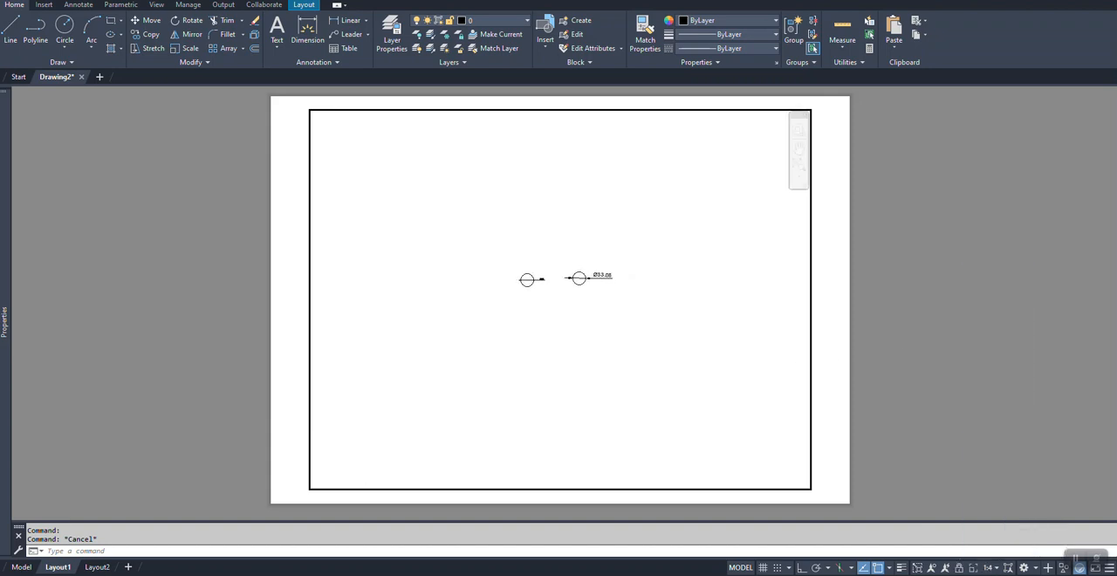
mouse_move(680, 399)
middle_down()
mouse_move(640, 379)
mouse_move(590, 307)
middle_up()
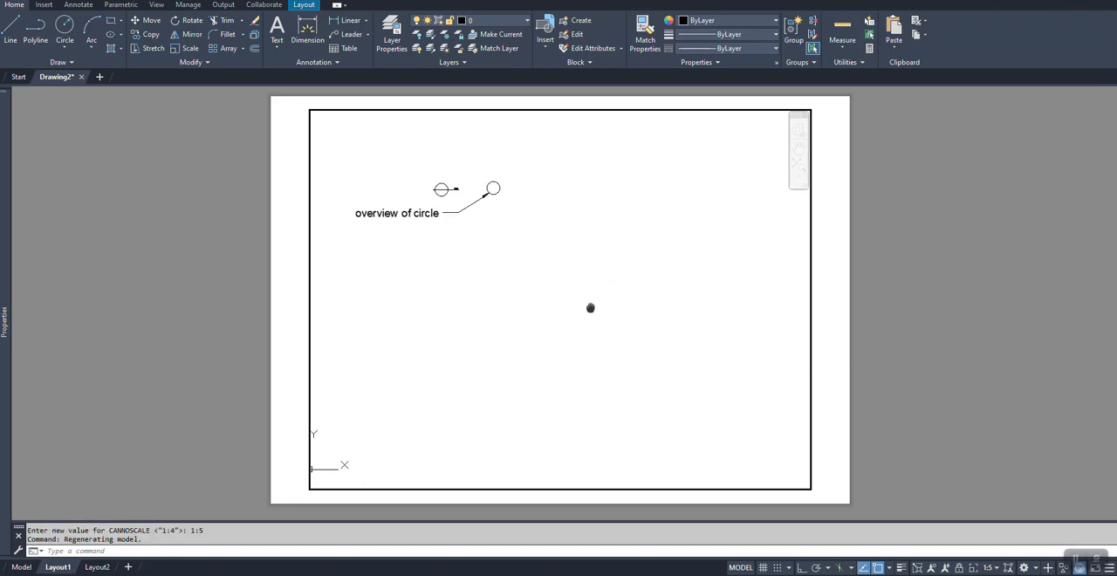
Step: Lock the Layout1 viewport and return to paper space
double_click(842, 367)
double_click(736, 337)
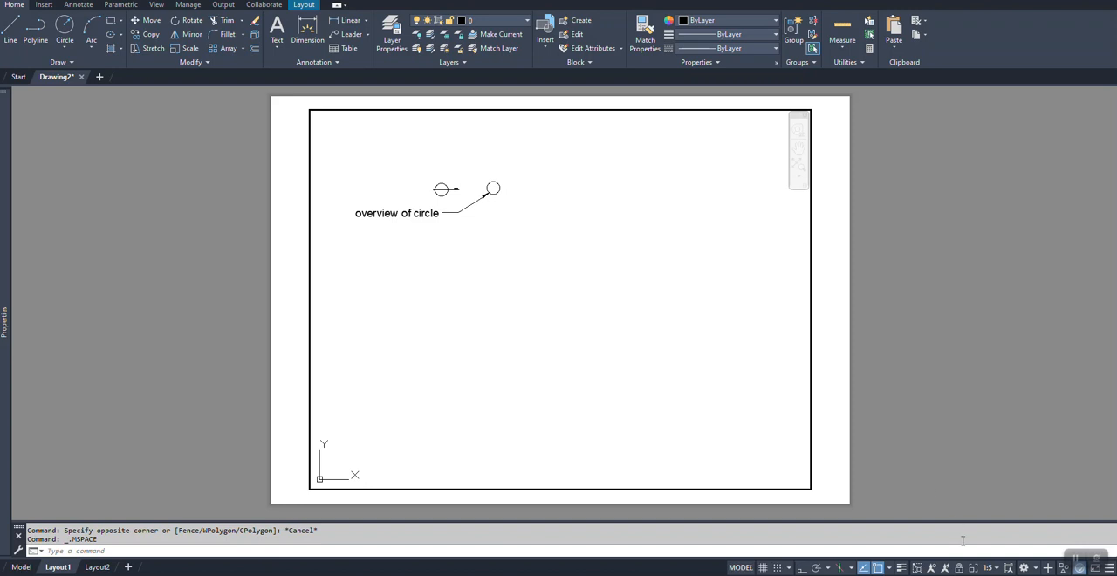
double_click(843, 464)
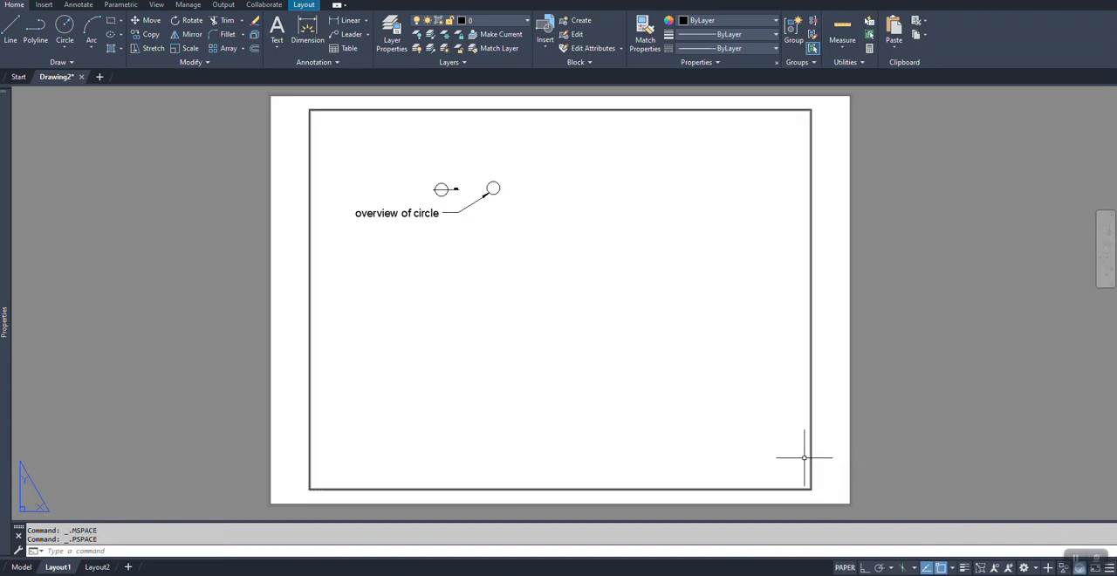
Step: Shrink the viewport frame closely around the circles and the leader by stretching its lower-right corner inward
click(805, 456)
key(Escape)
click(823, 456)
click(795, 461)
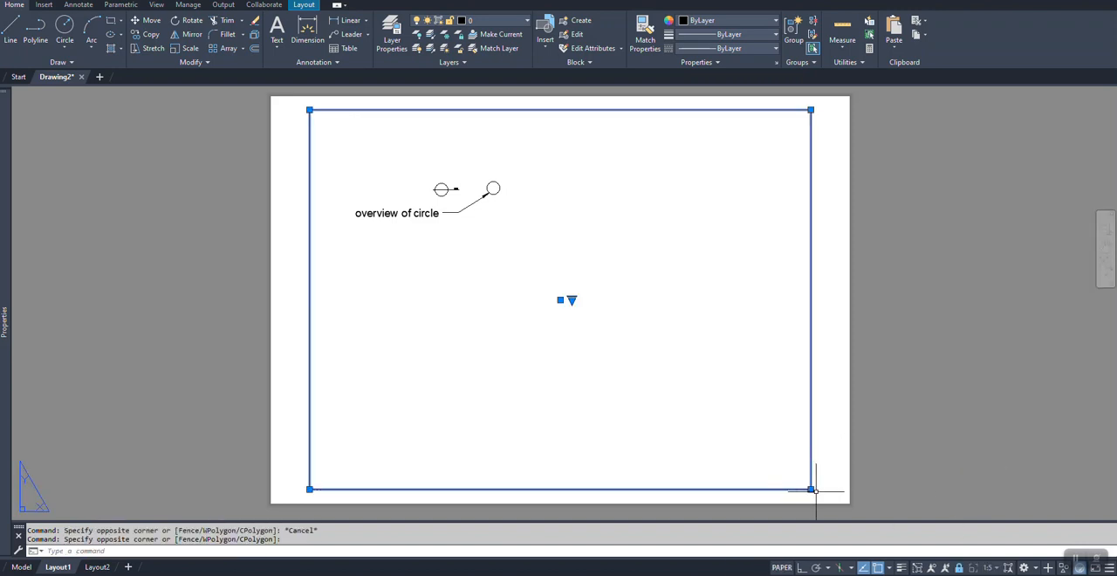
click(811, 489)
click(535, 272)
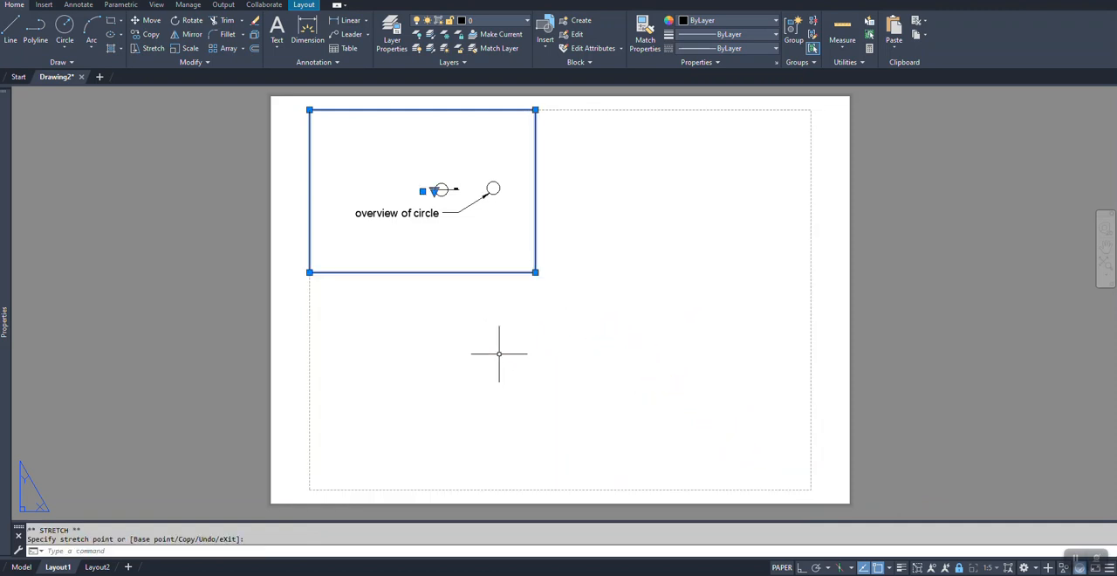
key(Escape)
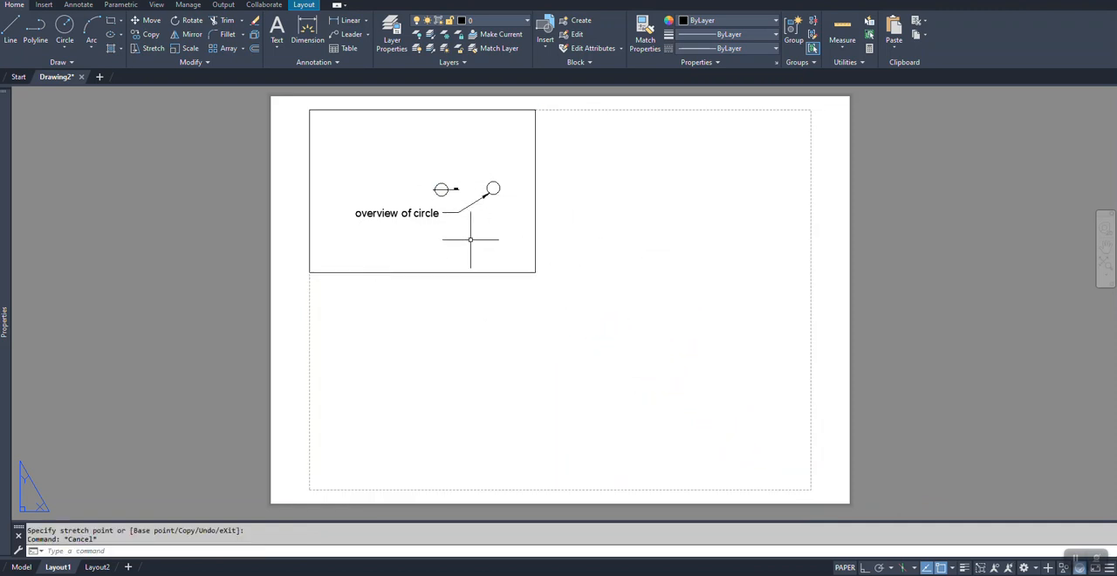
double_click(472, 237)
middle_drag(471, 239, 463, 238)
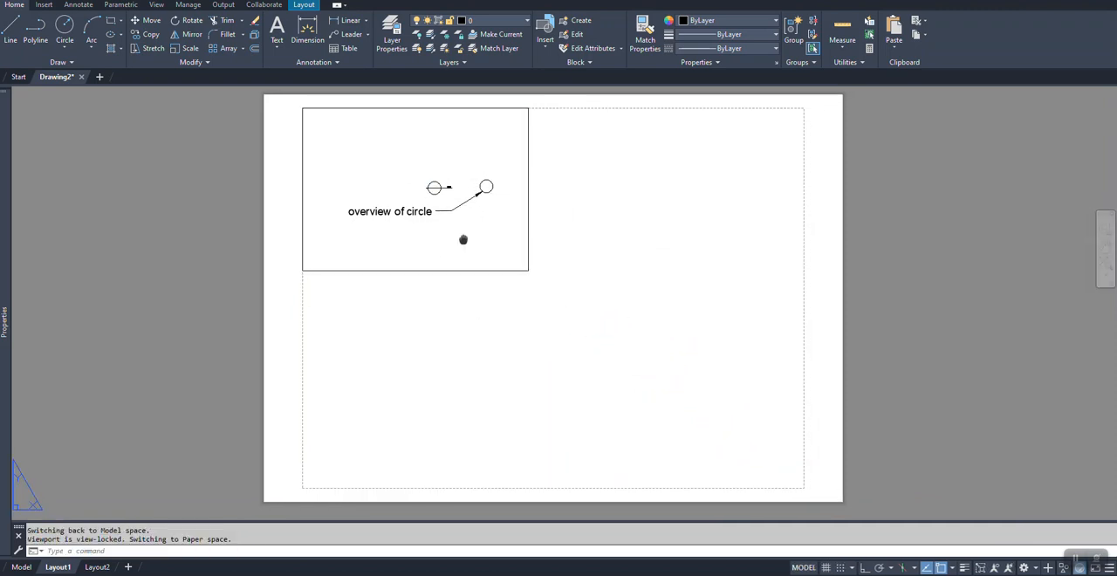
double_click(588, 256)
Step: Copy the viewport in paper space and paste the duplicate beside the original, leaving a small gap to its right
click(538, 254)
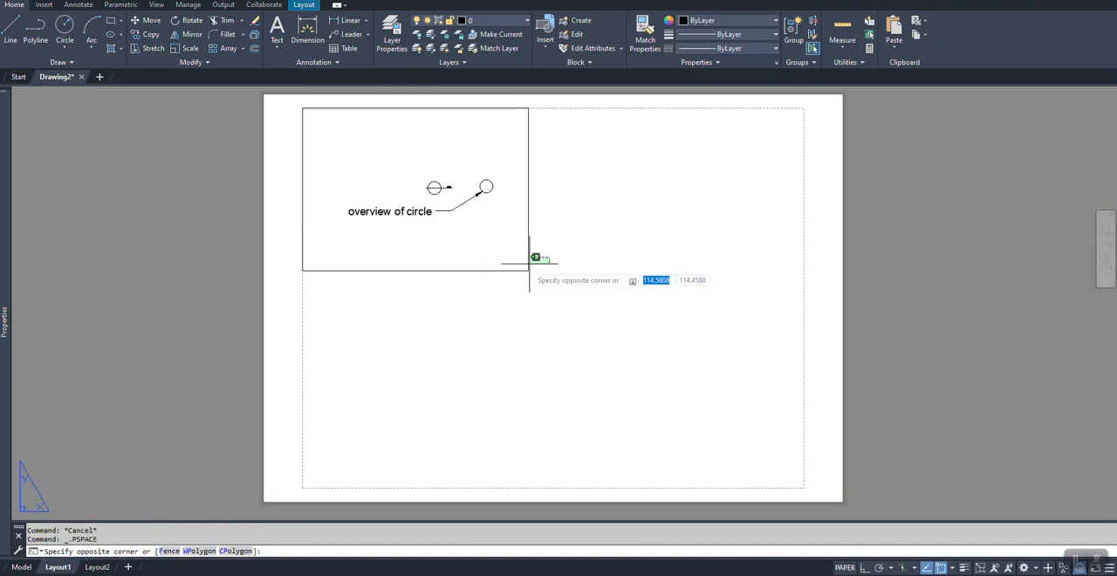
click(522, 276)
key(ctrl+c)
key(ctrl+v)
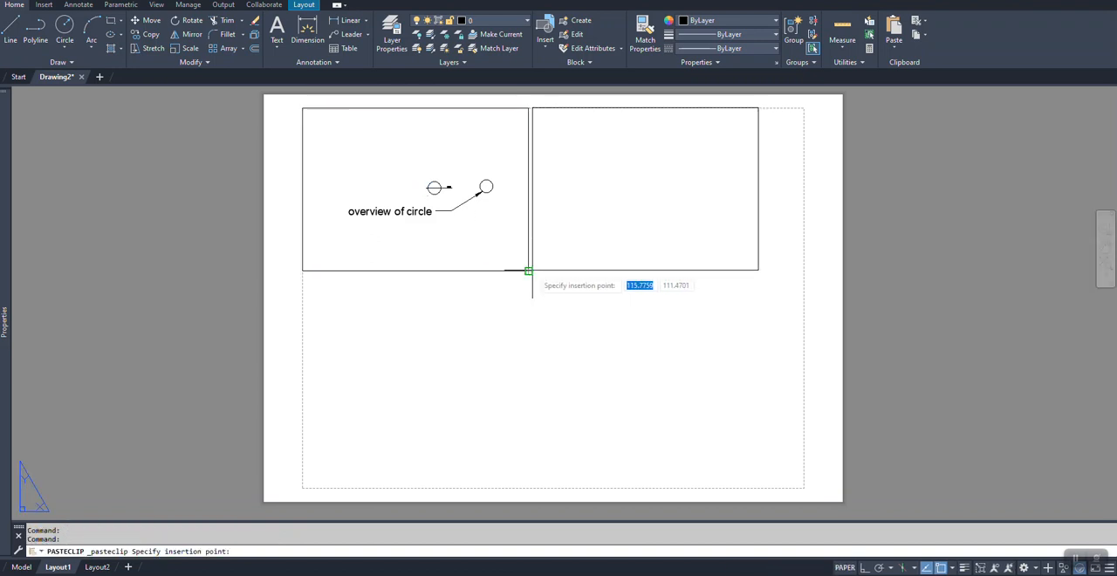
click(544, 270)
Step: Activate the copied viewport, unlock it, and shift its view to bring the second circle near the middle
double_click(637, 247)
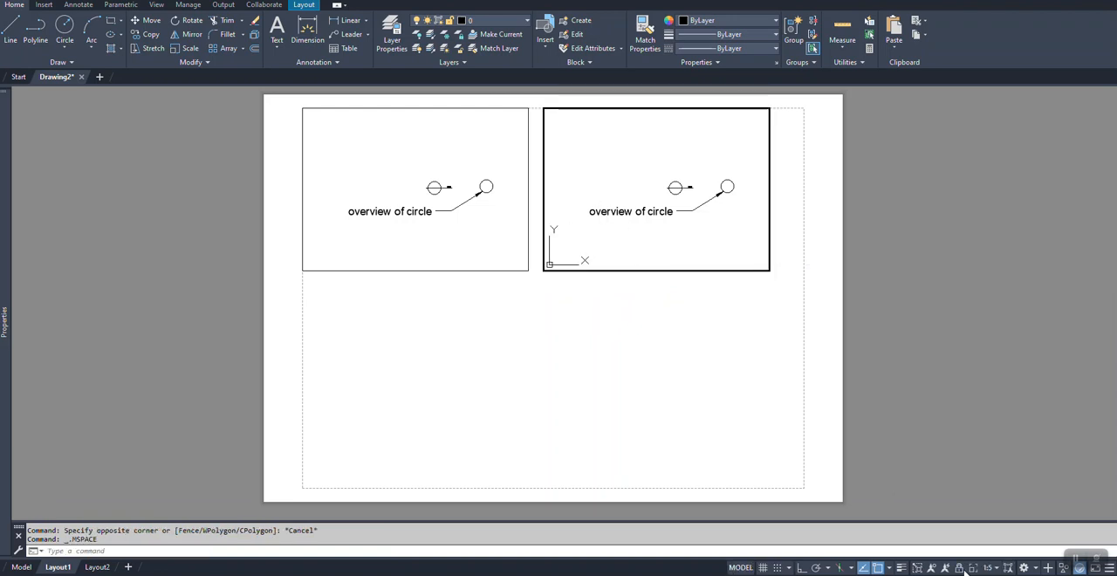
middle_drag(707, 242, 640, 233)
click(494, 220)
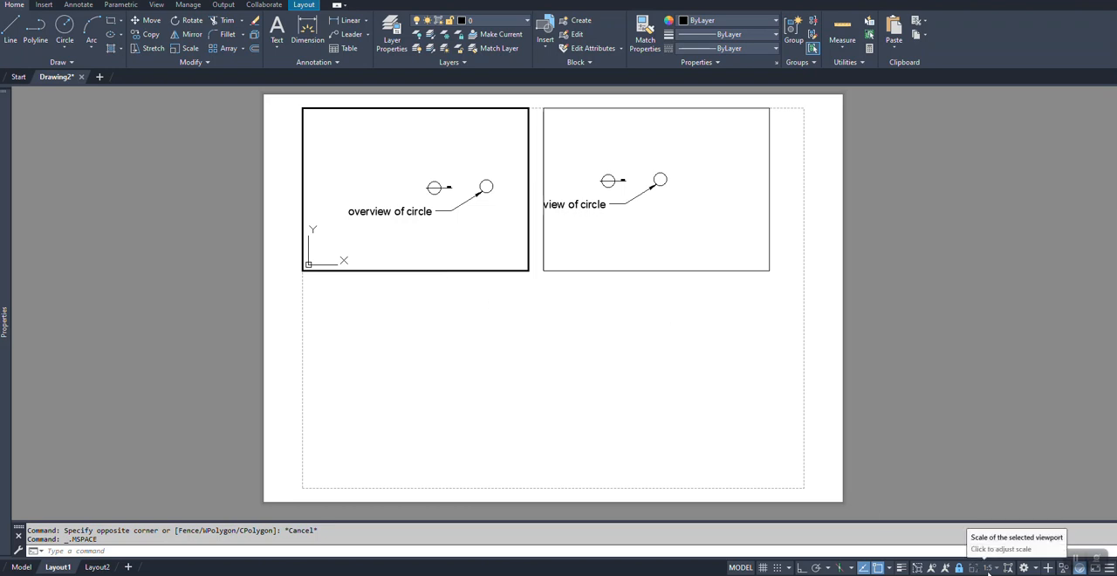
click(610, 232)
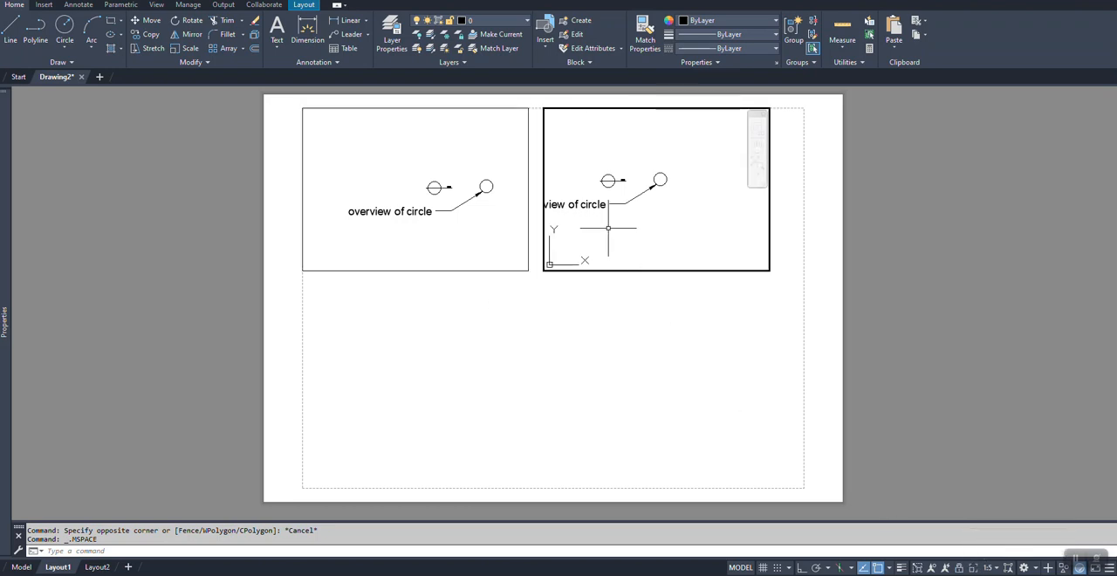
Step: Set the copied viewport's scale to 1:1, centre the second circle in it, and lock the viewport
click(994, 569)
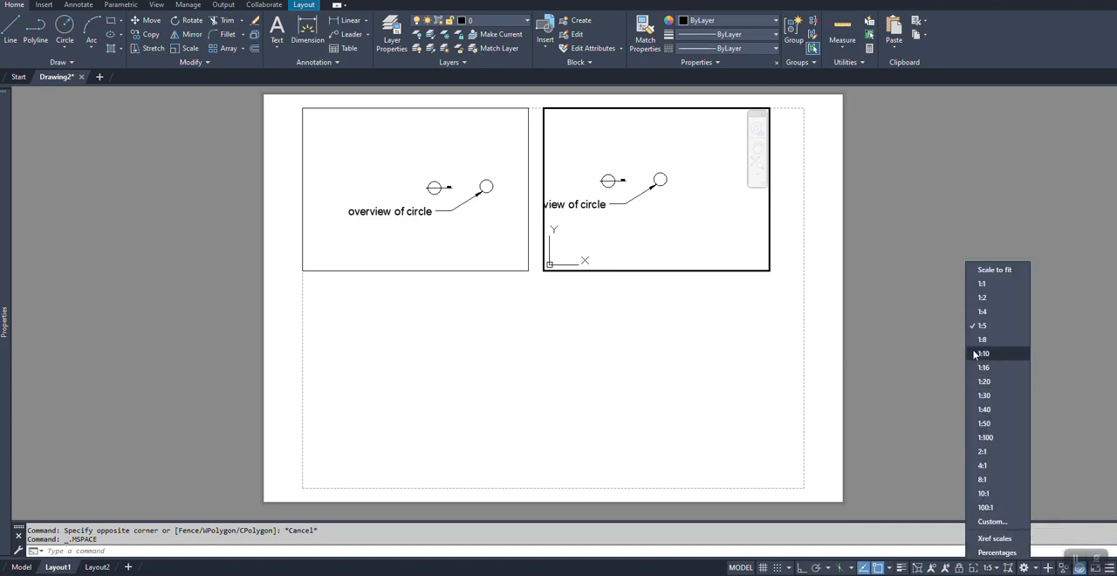
click(981, 286)
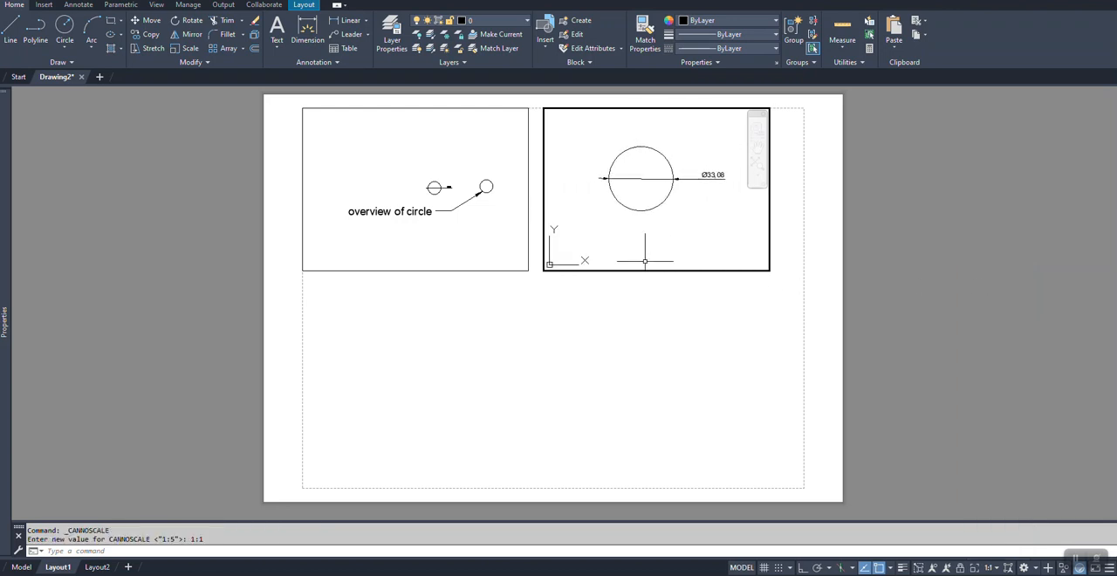
middle_drag(649, 249, 676, 247)
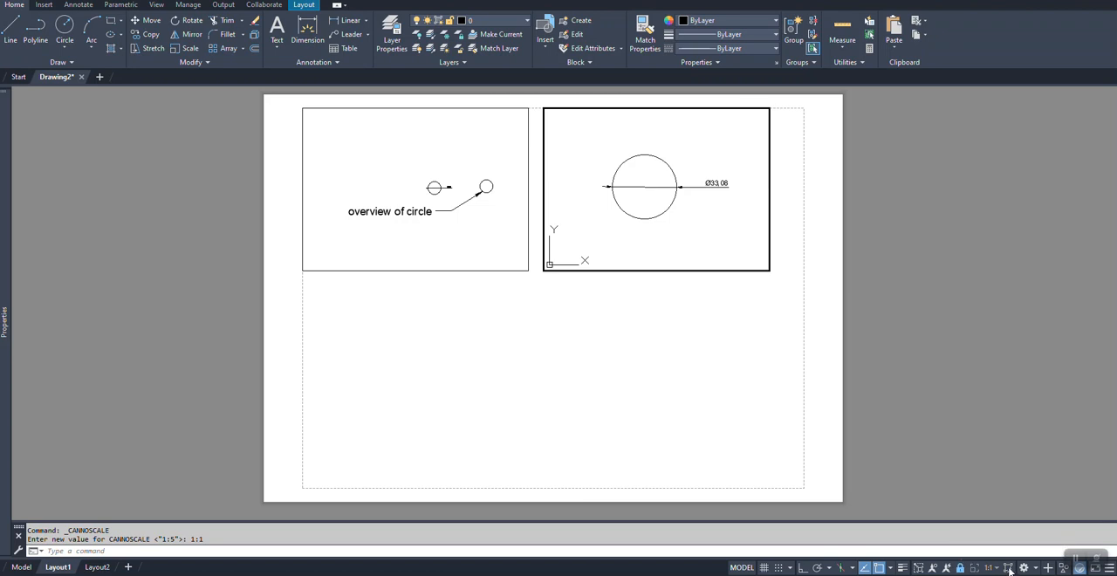
key(Escape)
key(Escape)
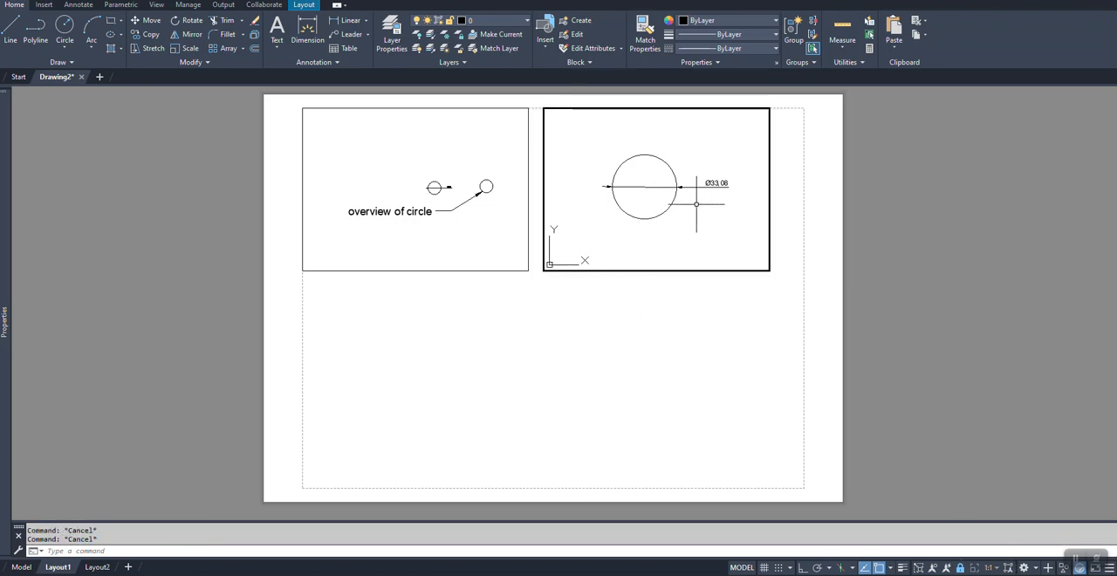
Step: Check the diameter dimension's text height in the 1:1 viewport without changing it, and activate the leader's viewport
click(718, 185)
double_click(718, 183)
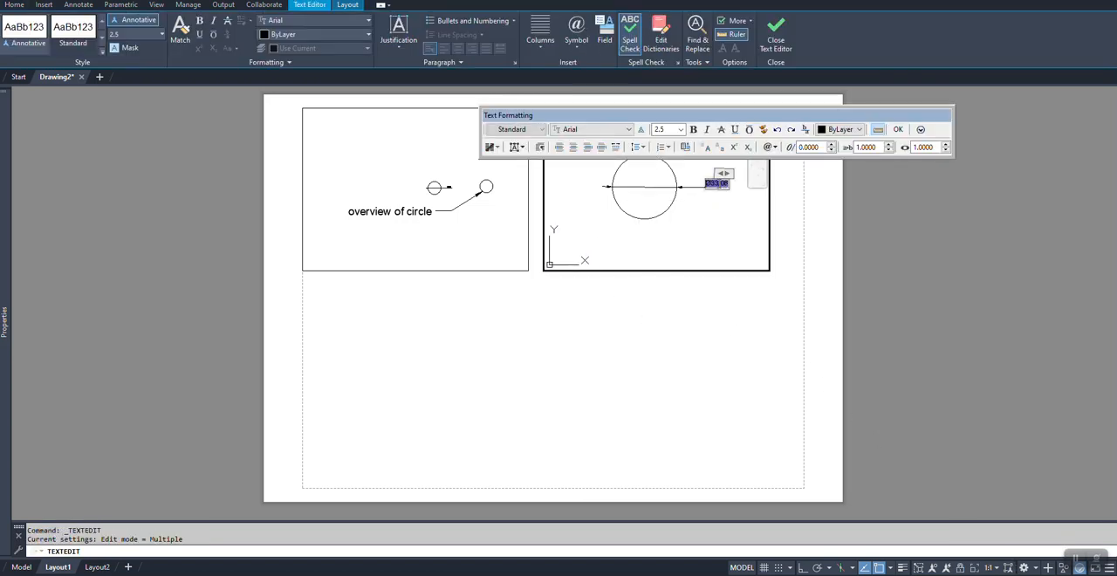
click(668, 351)
key(Escape)
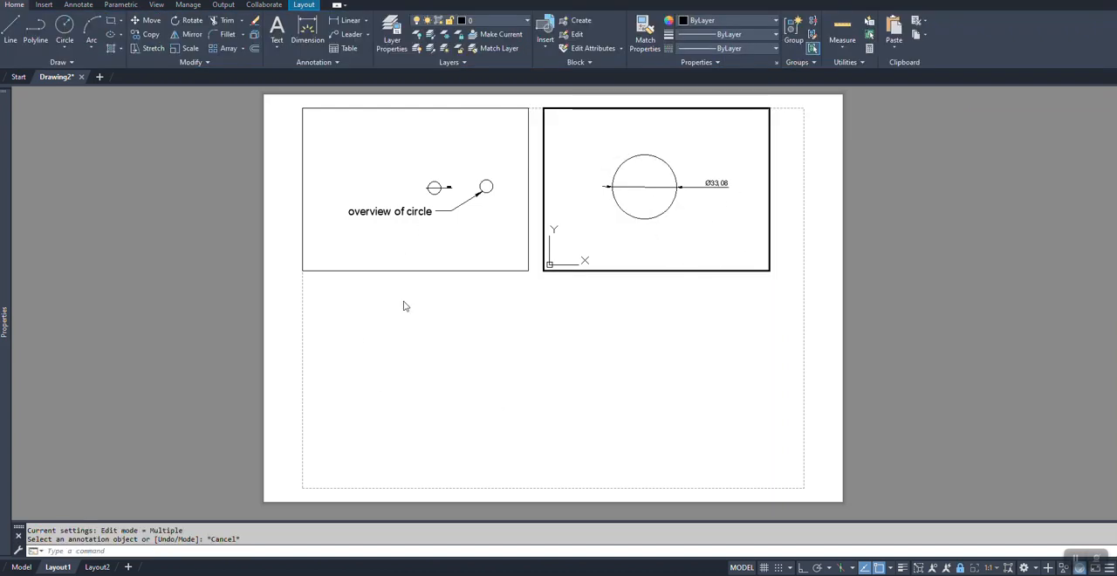
mouse_move(718, 183)
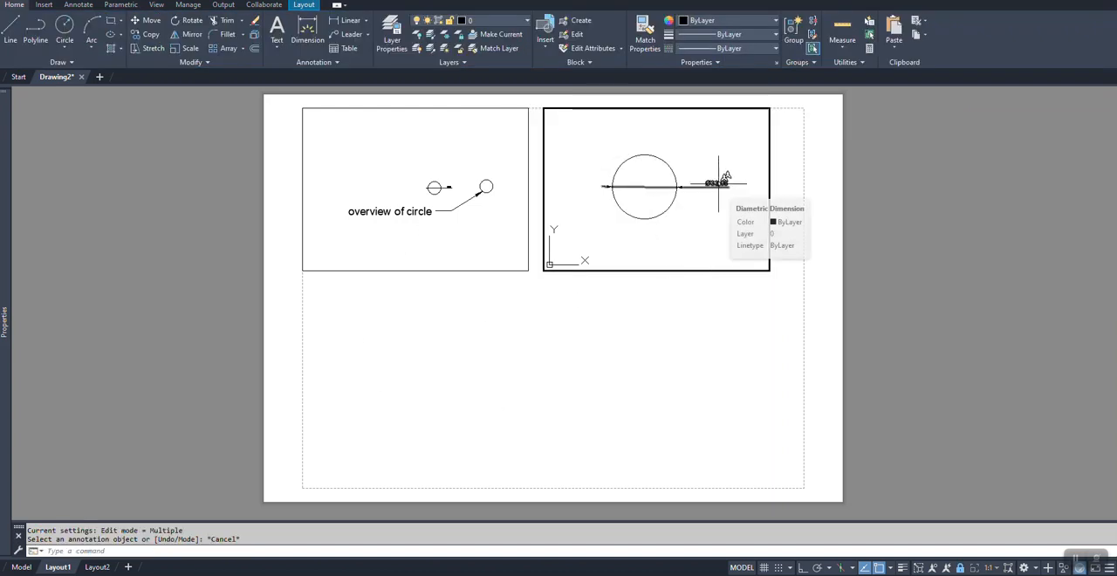
click(397, 217)
key(Escape)
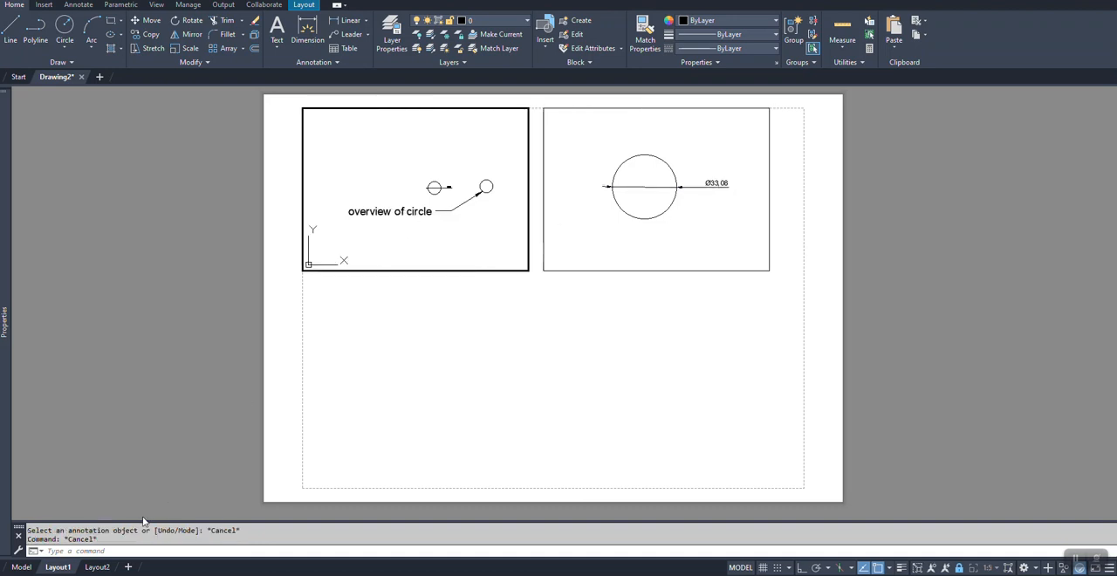
Step: In model space, set the text height of the Annotative multileader style to 2.5
click(14, 571)
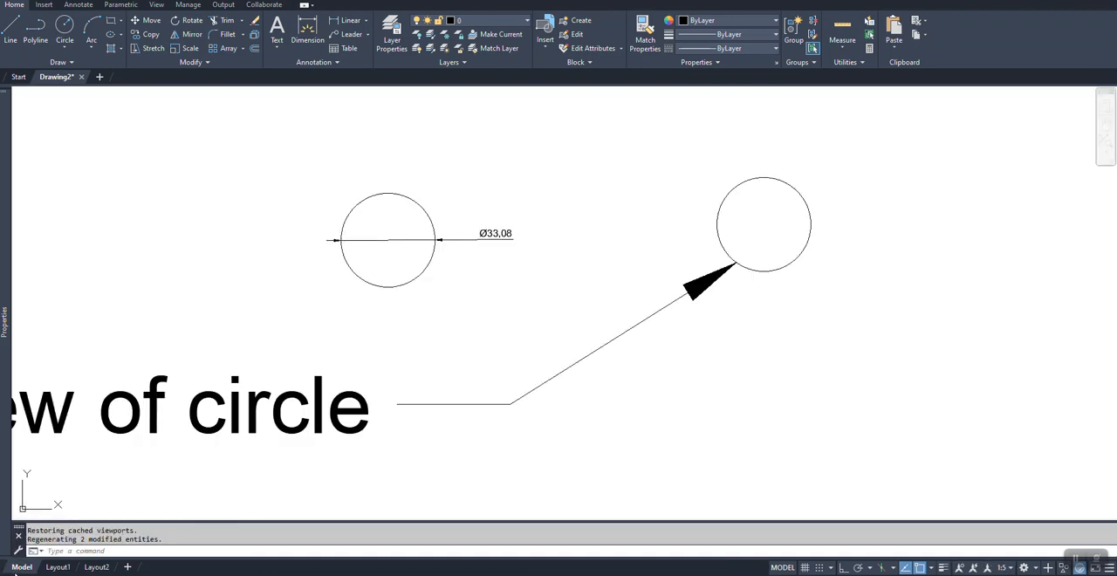
key(Escape)
click(283, 406)
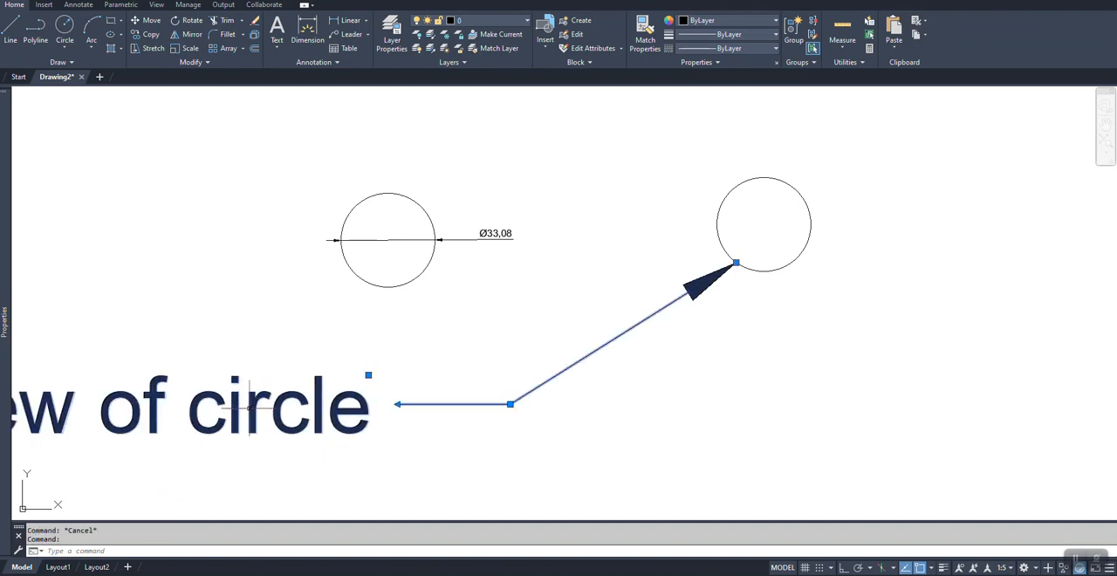
click(335, 62)
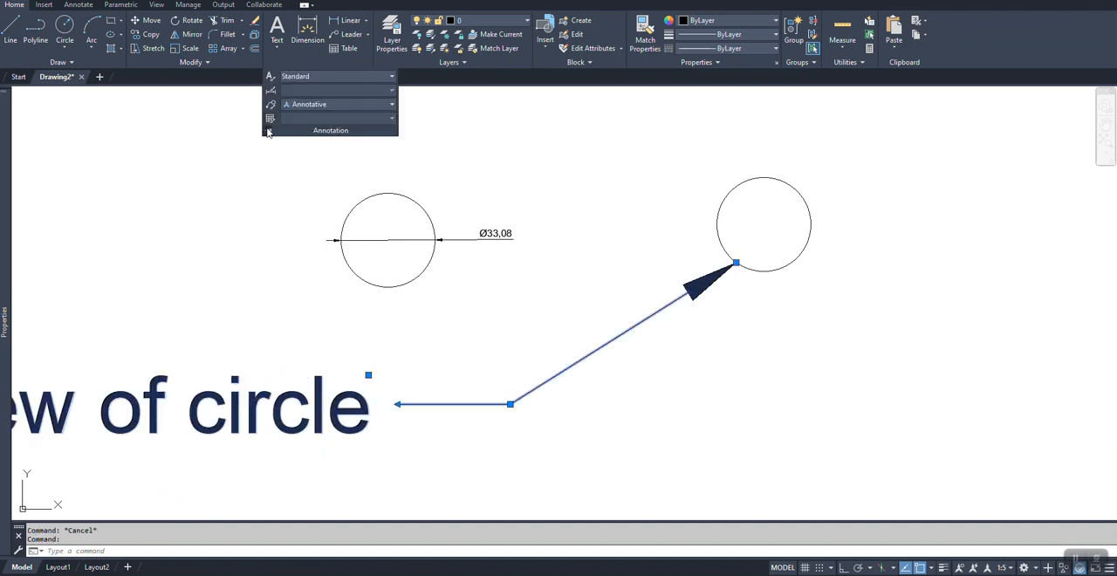
click(269, 109)
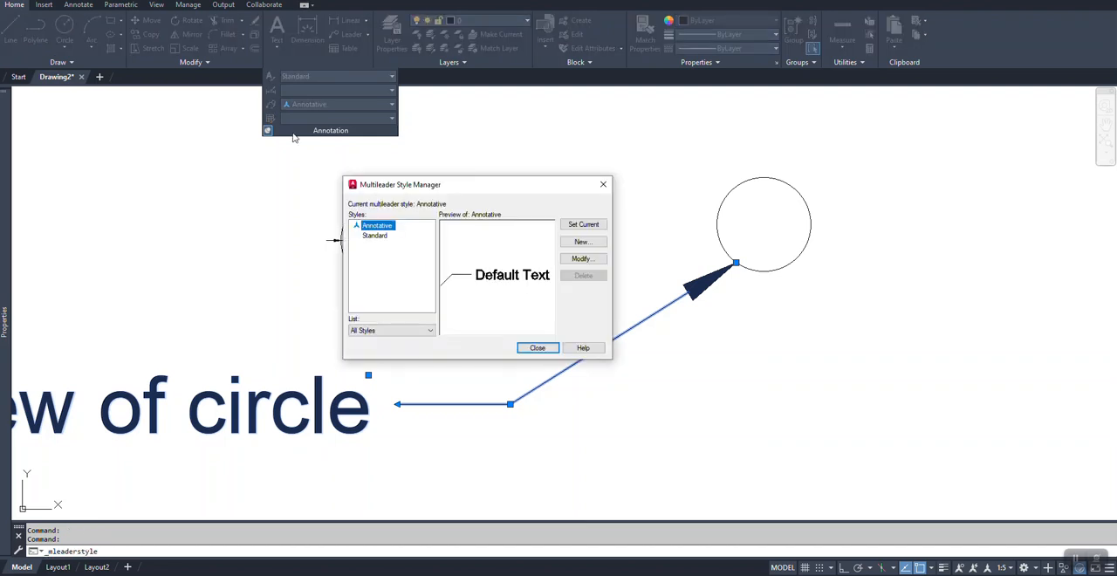
click(589, 260)
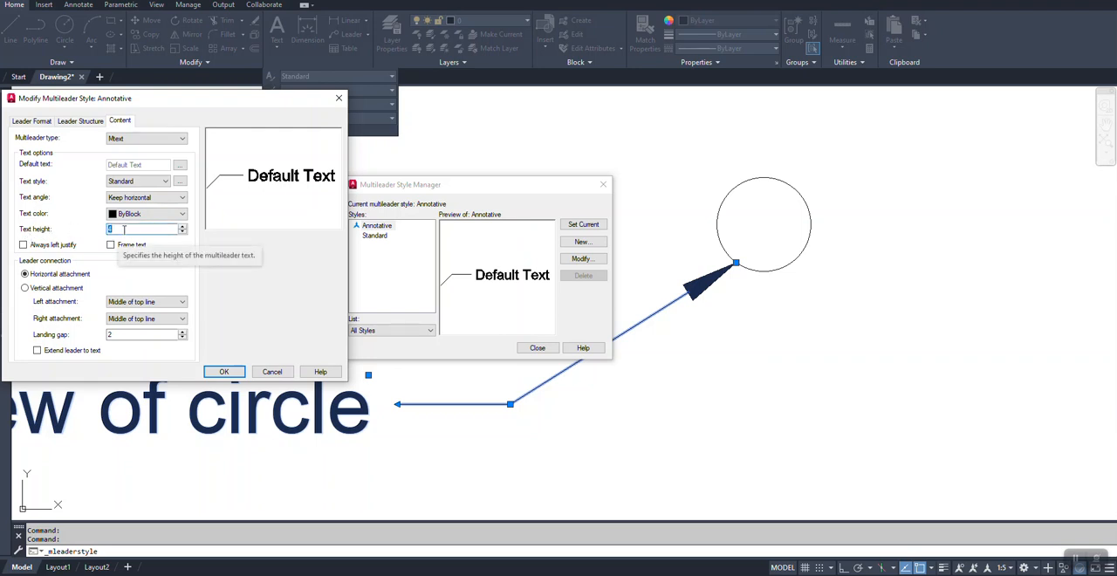
text(2.5)
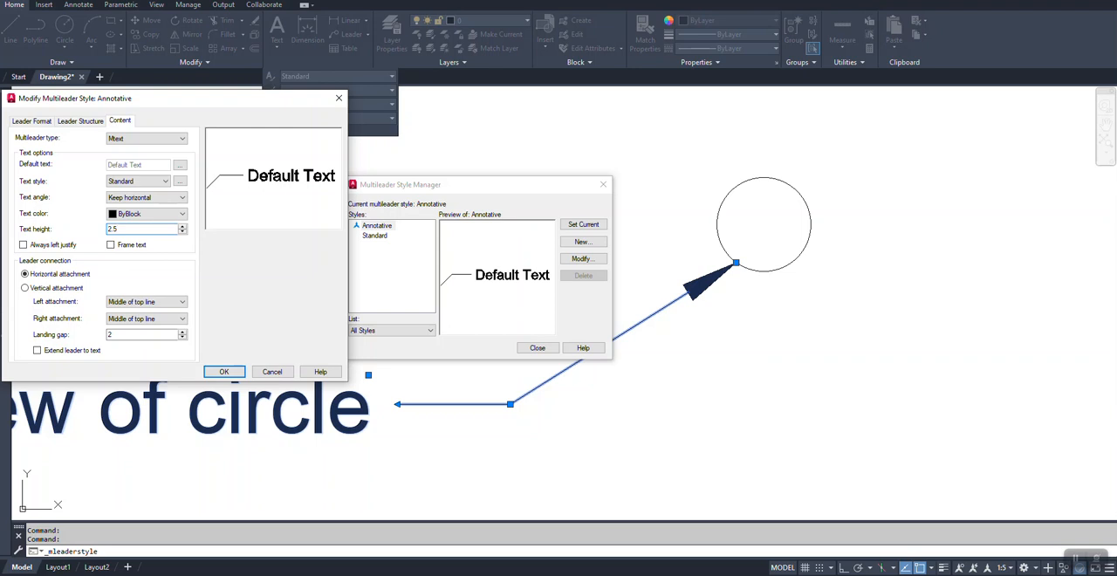
click(225, 371)
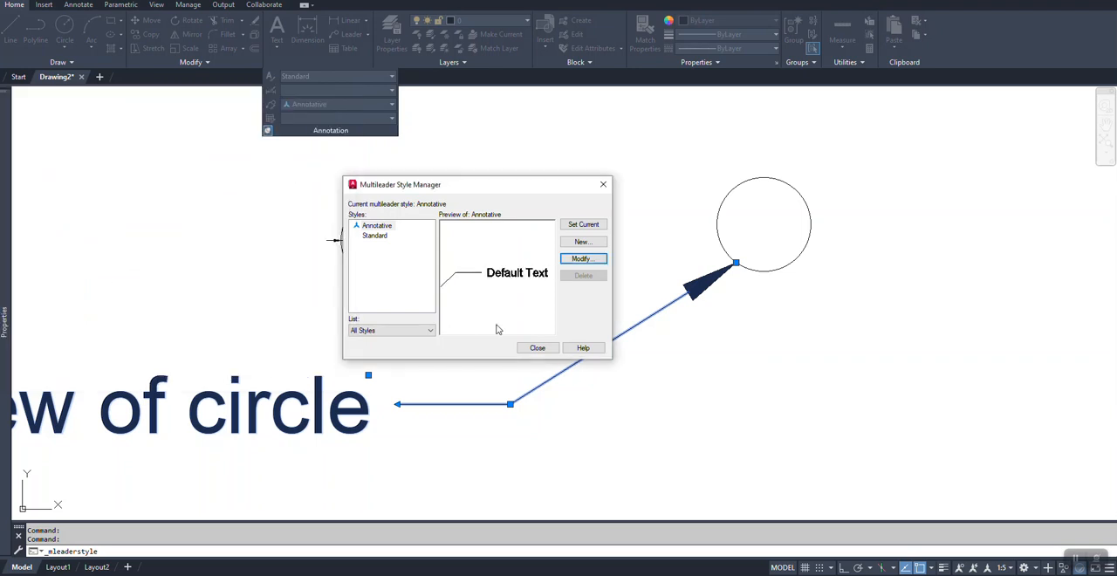
click(534, 348)
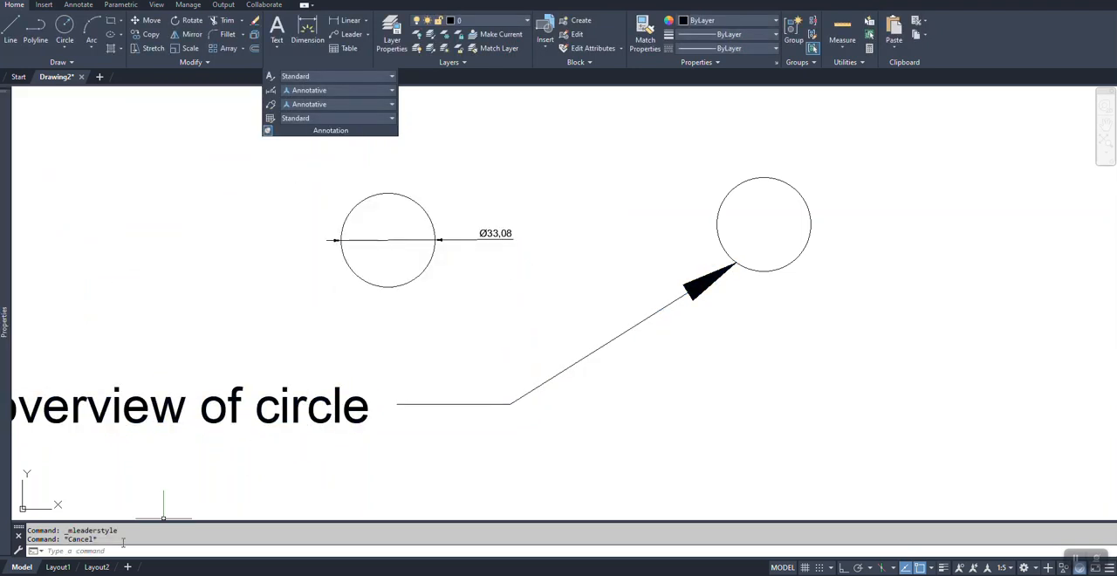
Step: Return to Layout1 and compare the leader text in the 1:5 viewport with the dimension text in the 1:1 viewport
click(57, 567)
key(Escape)
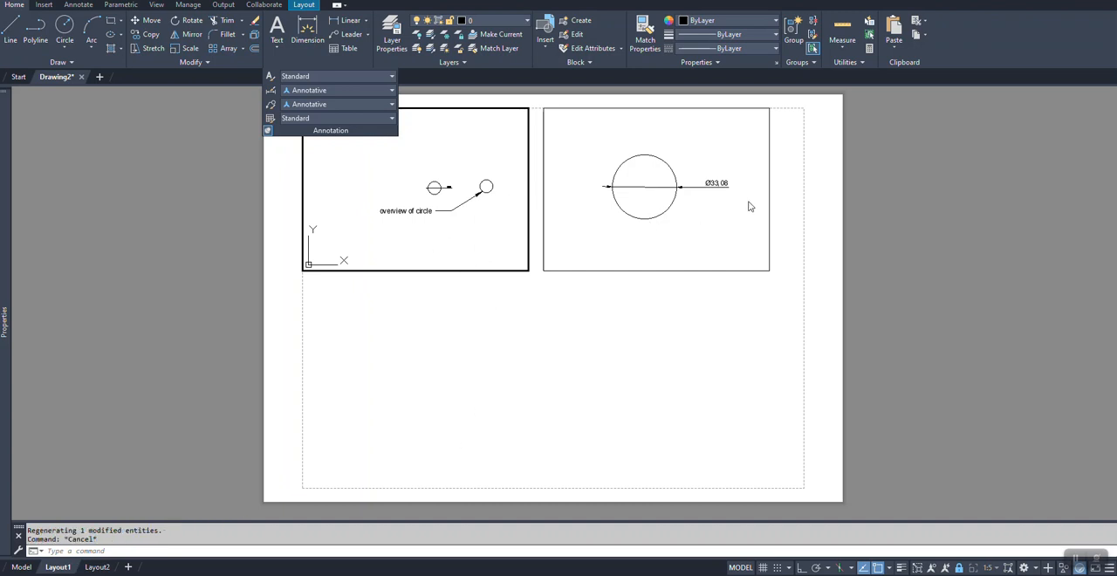
click(731, 192)
click(395, 214)
key(Escape)
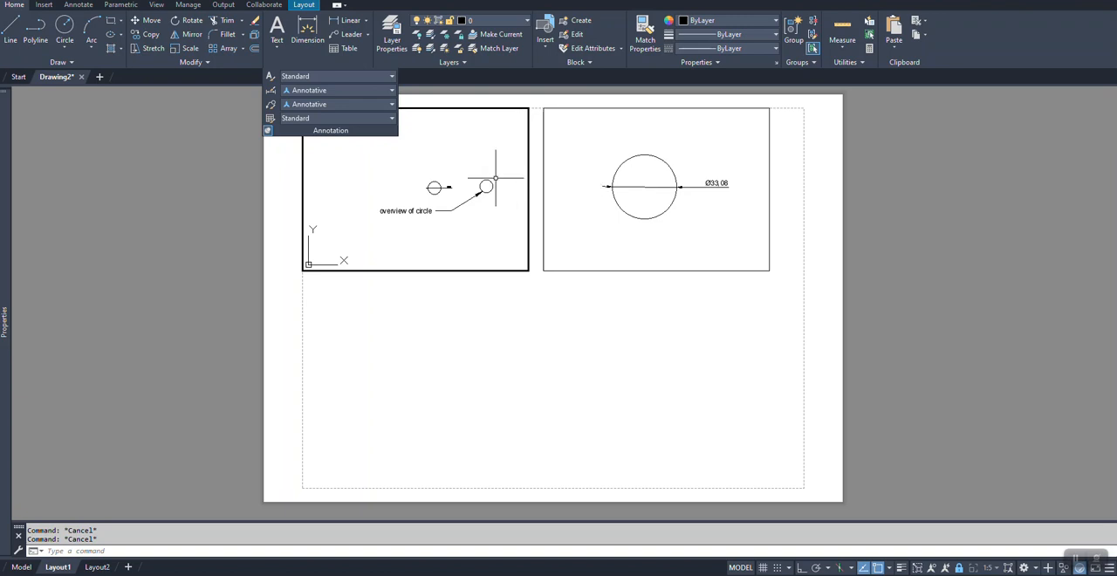
Step: Draw a rectangle about 3.8 wide and 5.9 high across the top edge of the circle in the 1:1 viewport
click(620, 229)
scroll(690, 136, up, 5)
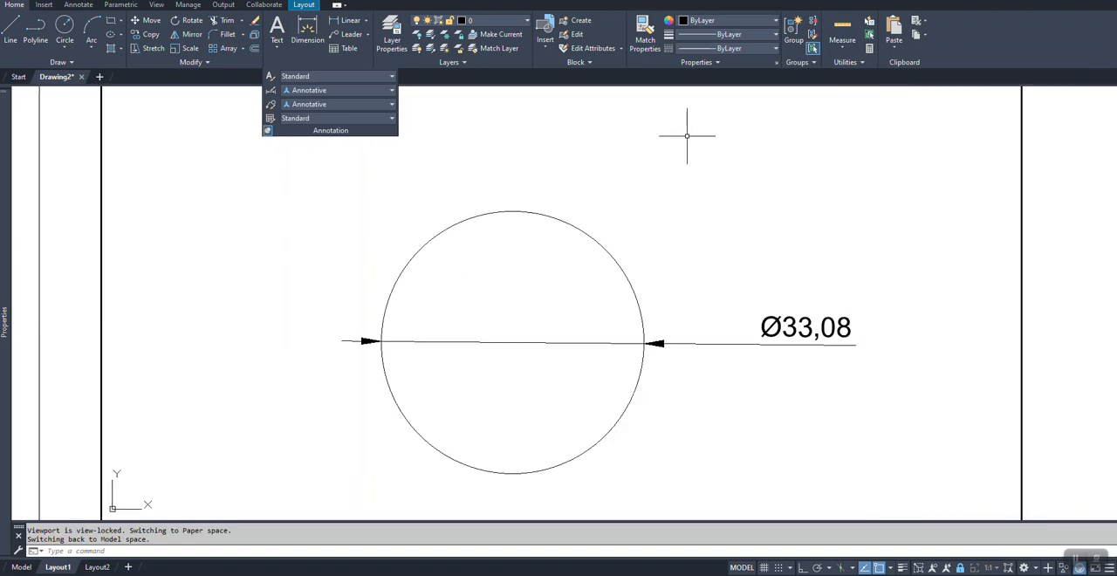
scroll(576, 171, down, 2)
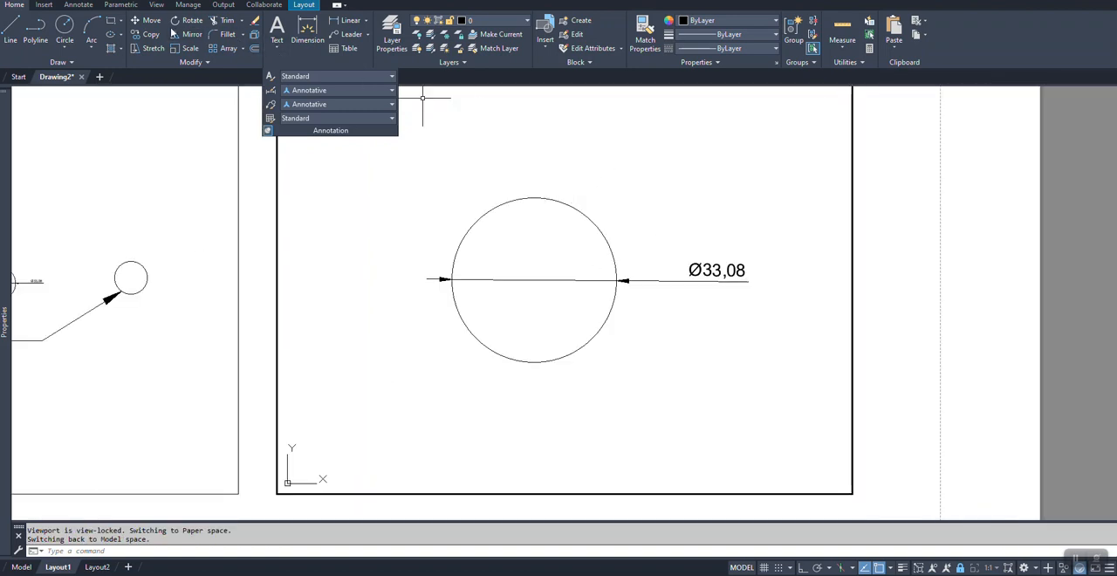
click(110, 21)
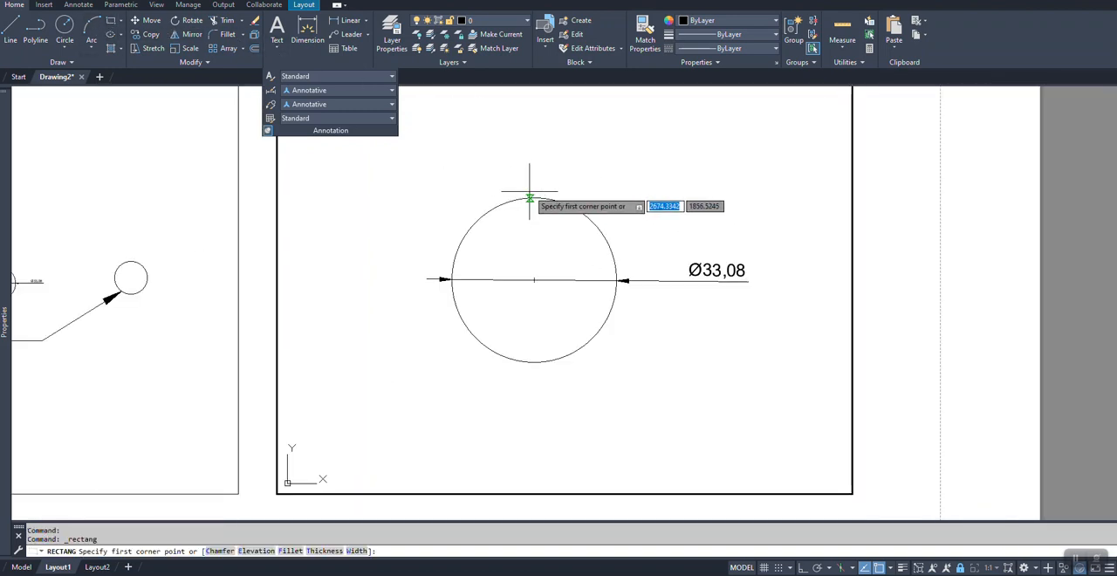
click(526, 187)
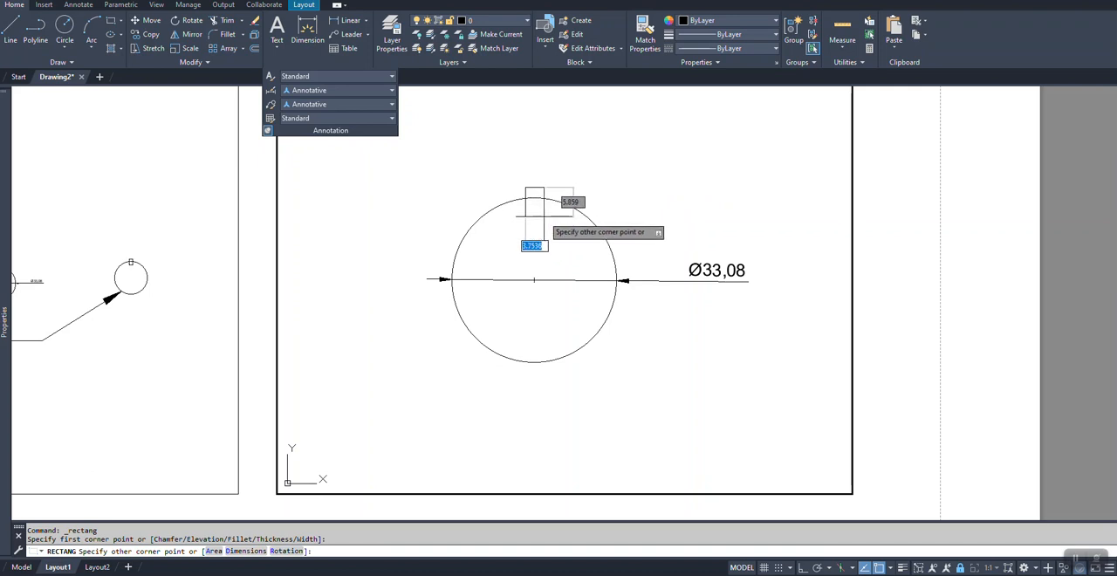
click(544, 216)
Step: Trim the rectangle's outer part and the arc inside it to leave an open notch at the top of the circle
text(tr)
key(Return)
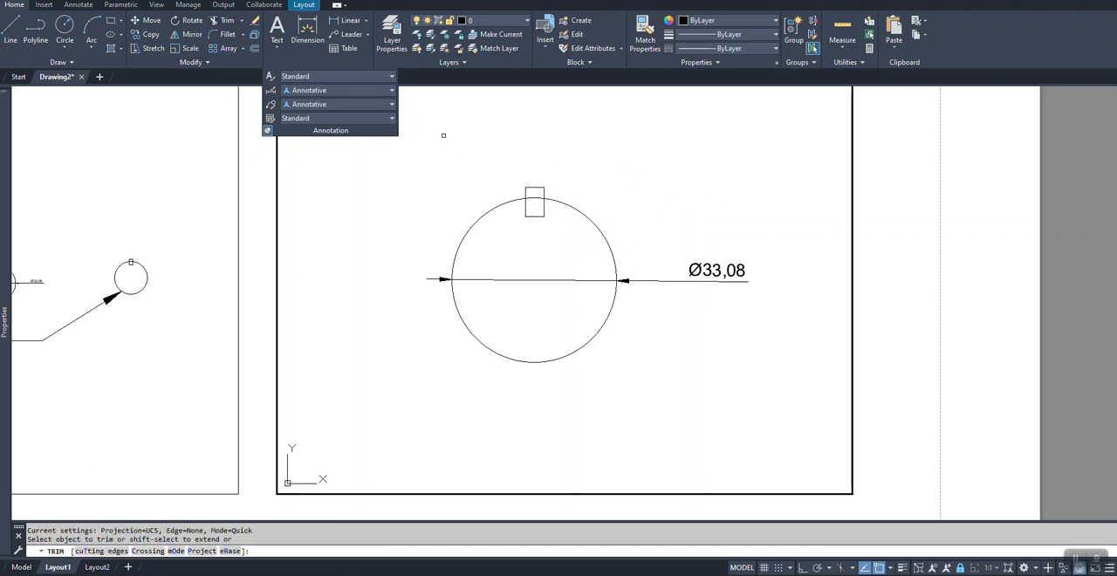
mouse_move(561, 187)
mouse_down()
mouse_move(516, 189)
mouse_move(534, 184)
mouse_move(529, 199)
mouse_up()
key(Escape)
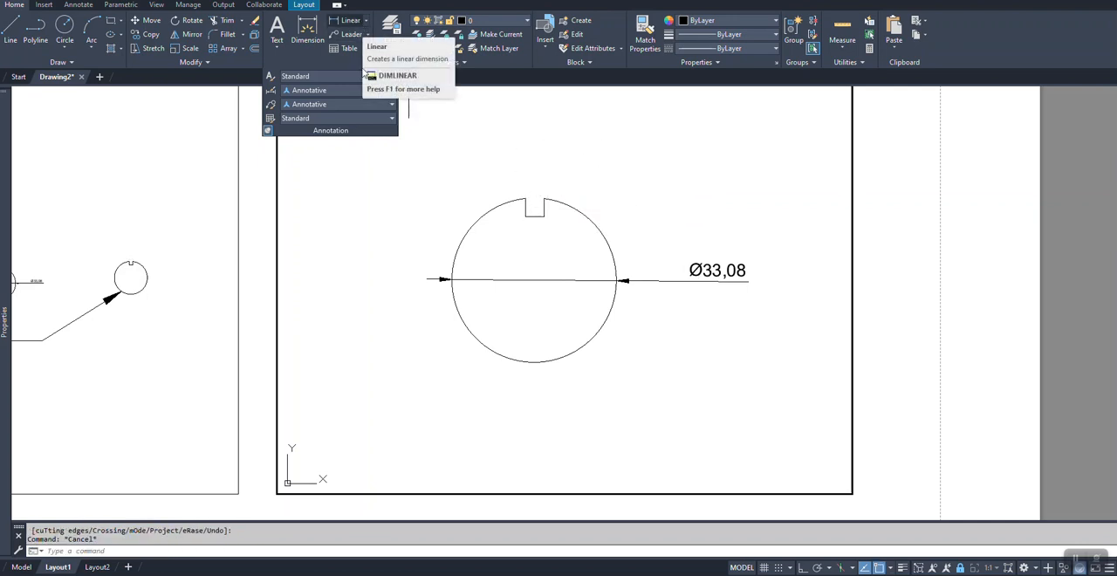
key(Escape)
Step: Return to paper space, create a single rectangular viewport below the notched circle's viewport, and activate it
scroll(698, 227, down, 2)
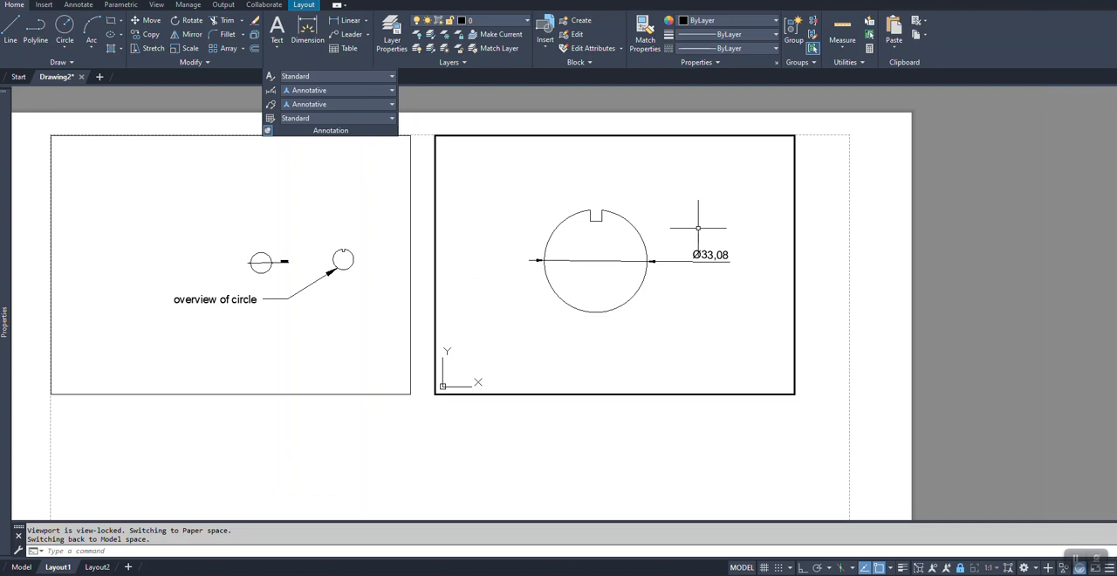
double_click(598, 482)
scroll(668, 218, down, 1)
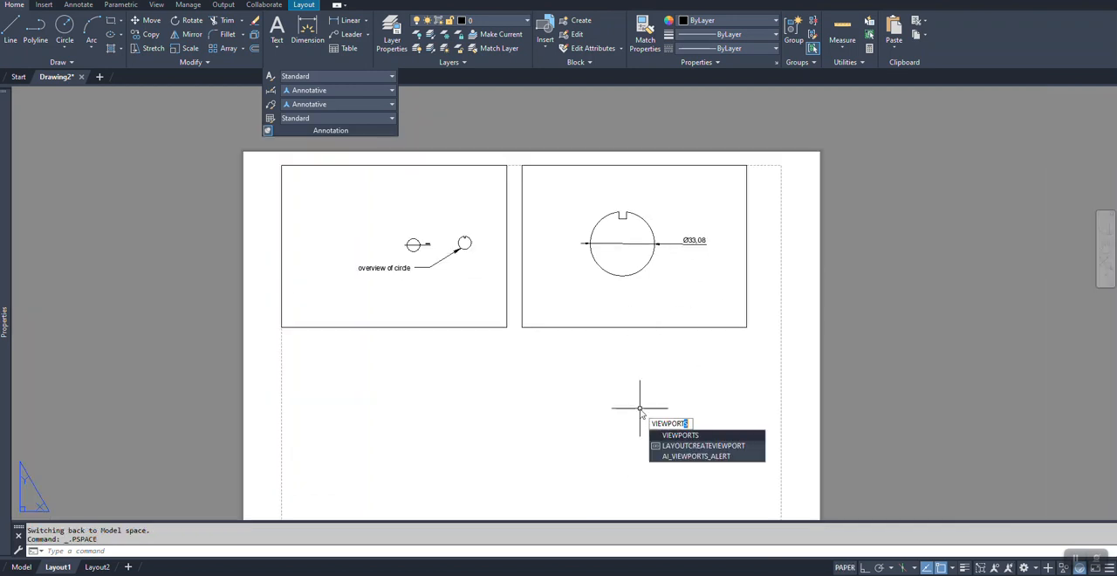
key(Return)
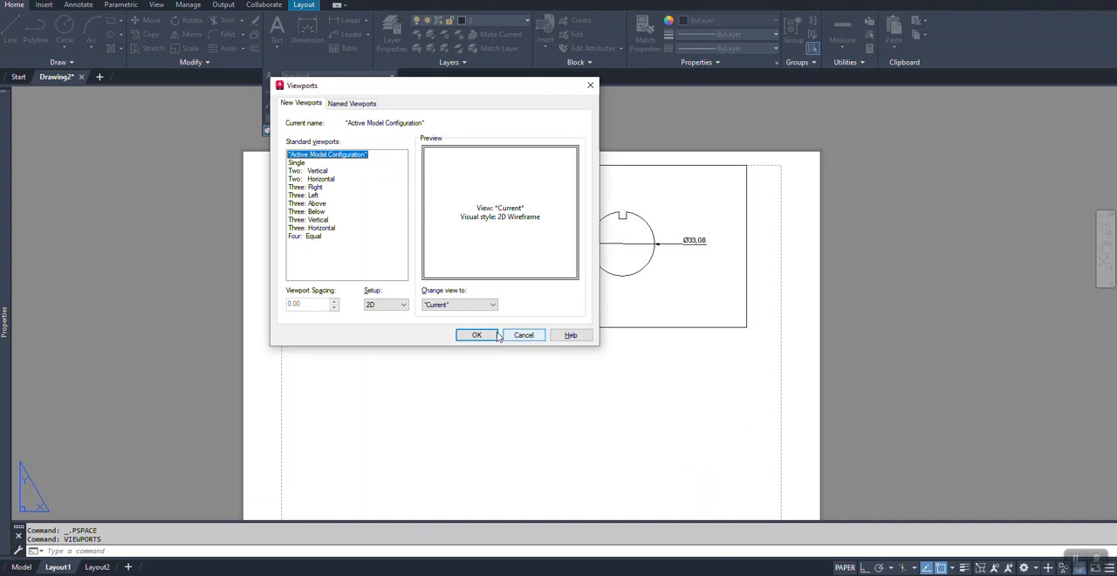
click(476, 335)
click(522, 379)
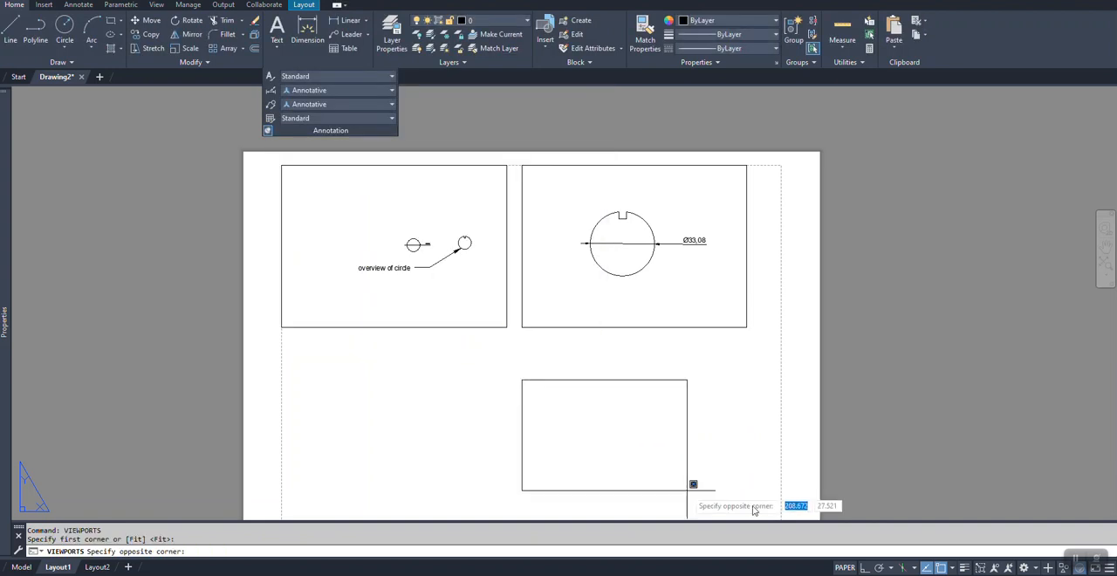
click(690, 499)
double_click(609, 448)
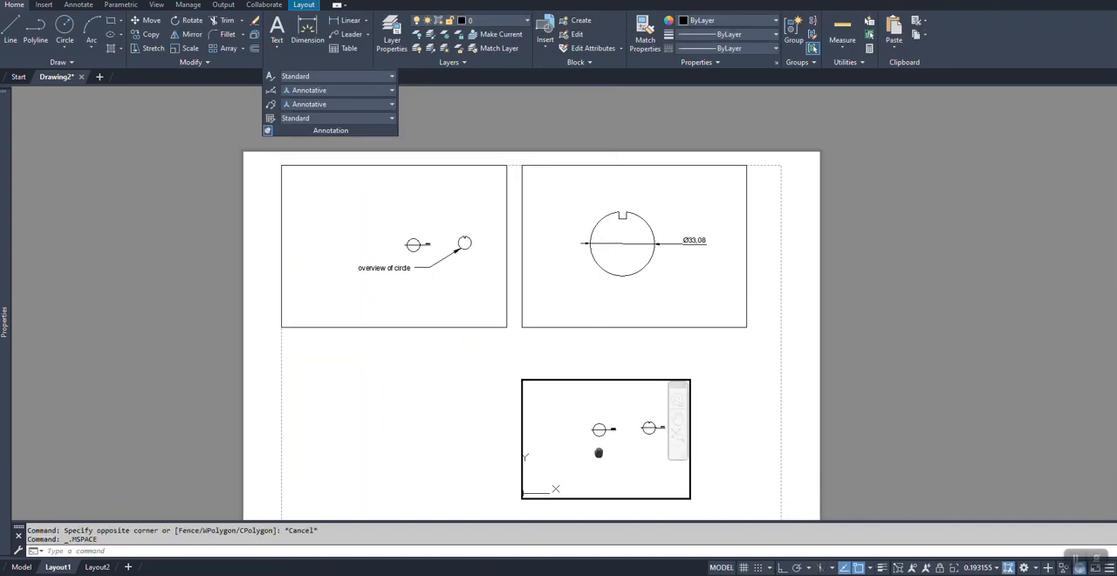
Step: Set the lower viewport's scale to 4:1 around the circle's notch and lock the viewport
middle_drag(598, 452, 569, 456)
scroll(599, 411, up, 8)
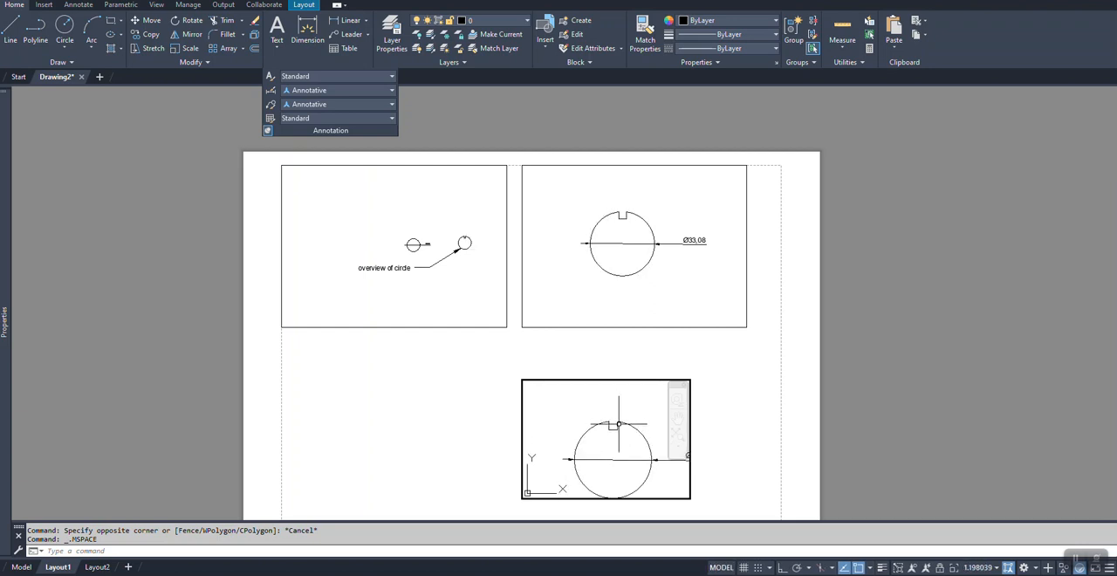
click(971, 566)
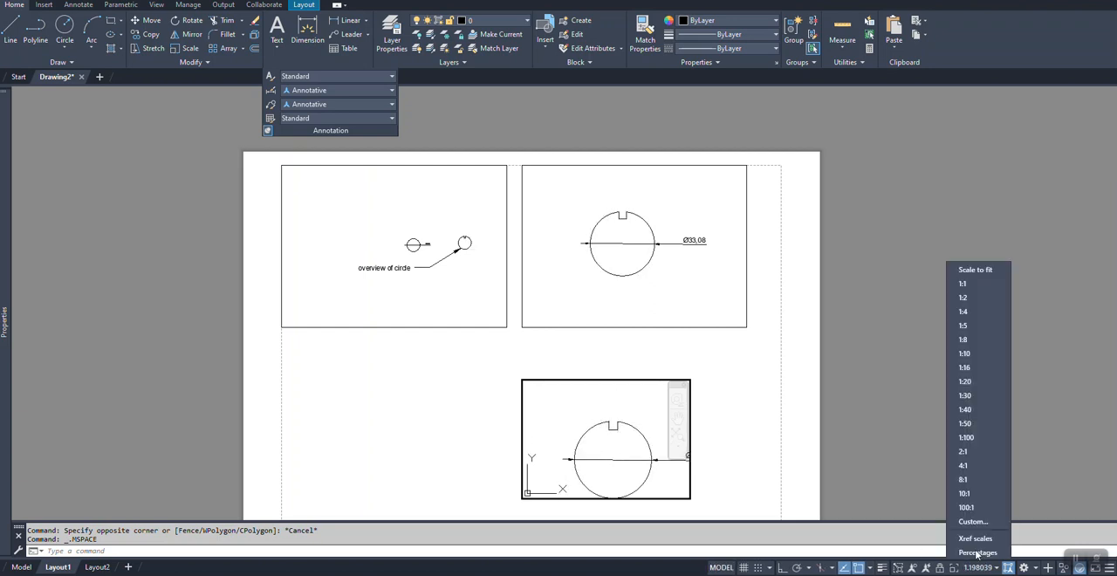
click(967, 454)
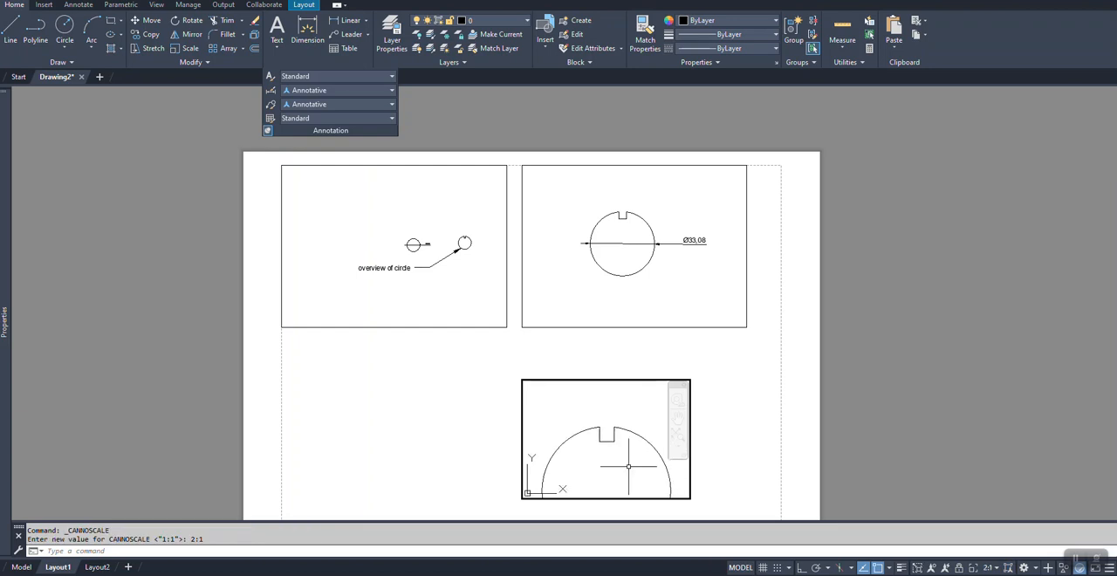
click(986, 570)
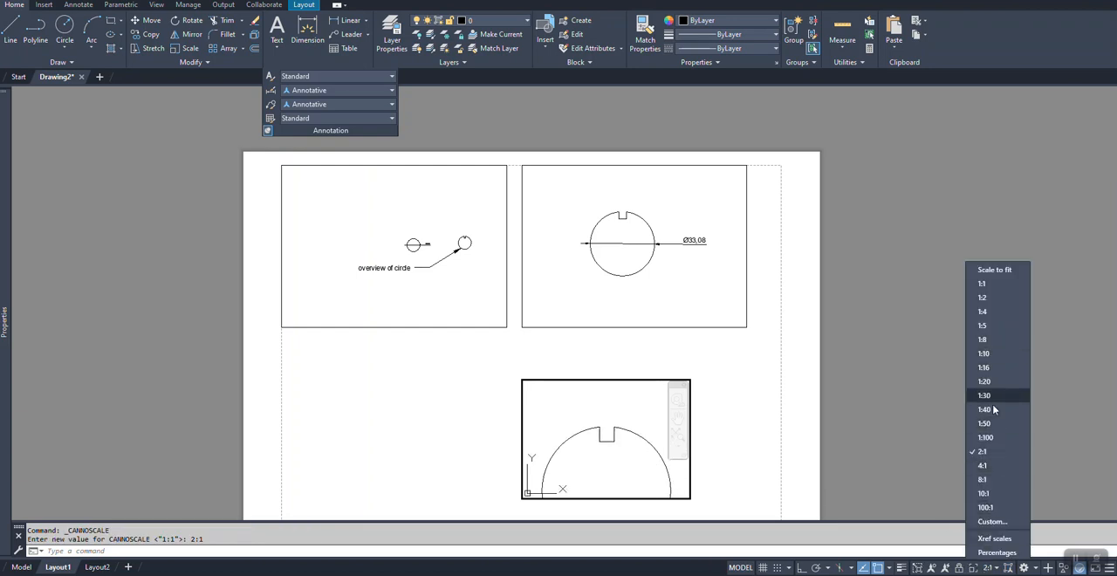
click(905, 475)
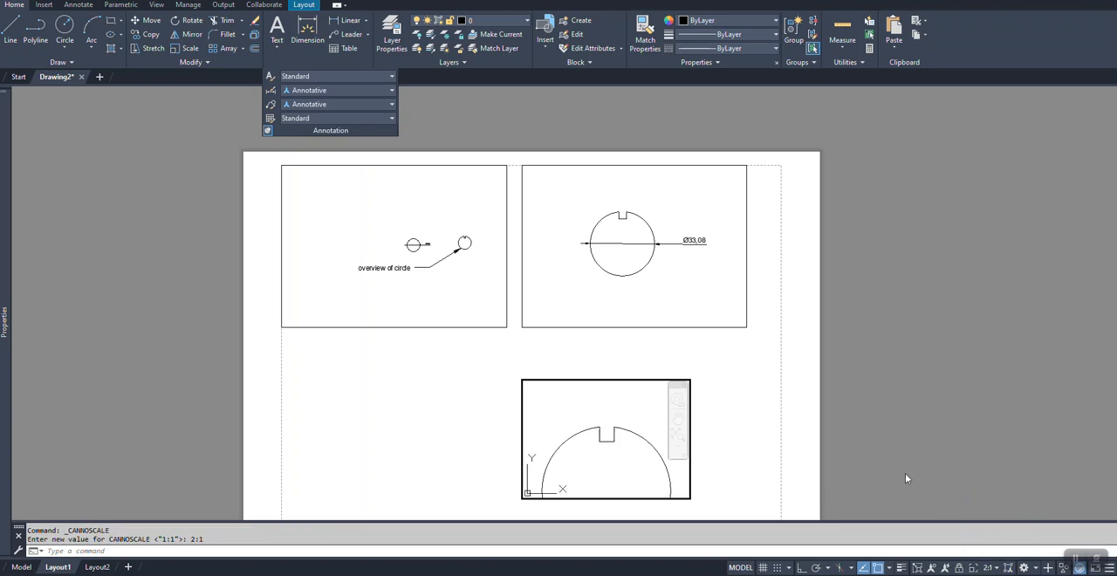
double_click(722, 461)
double_click(594, 384)
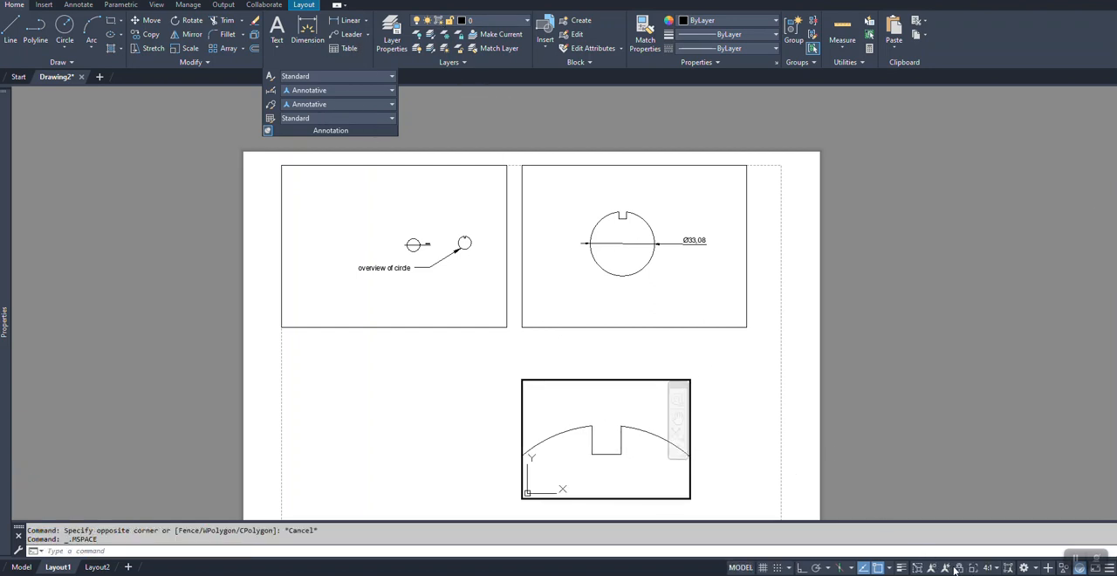
Step: Add a horizontal linear dimension for the notch's width, placed above the opening in the 4:1 viewport
middle_drag(643, 434, 635, 392)
click(350, 20)
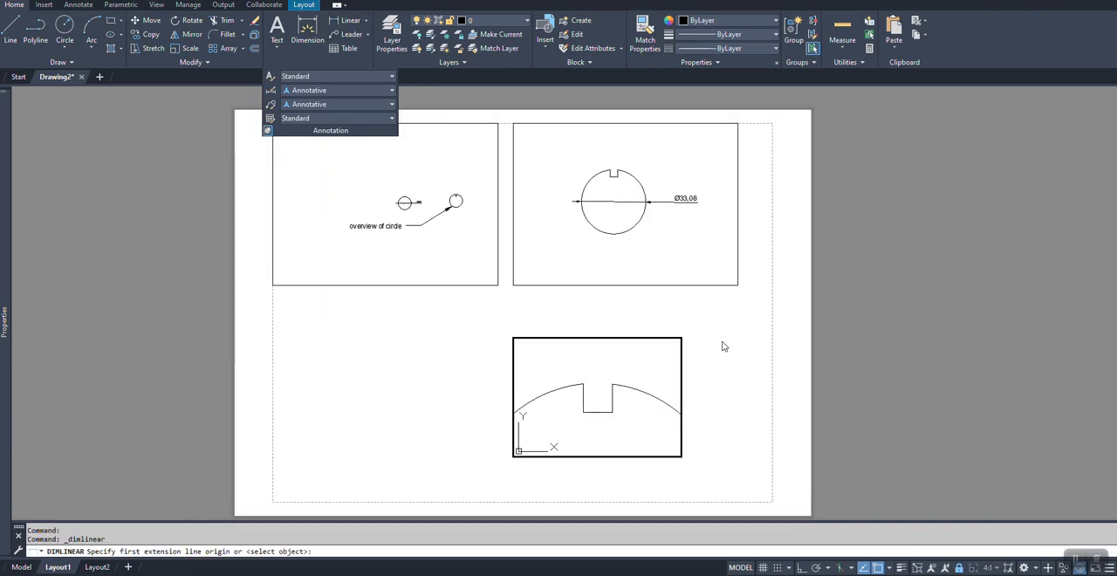
click(583, 385)
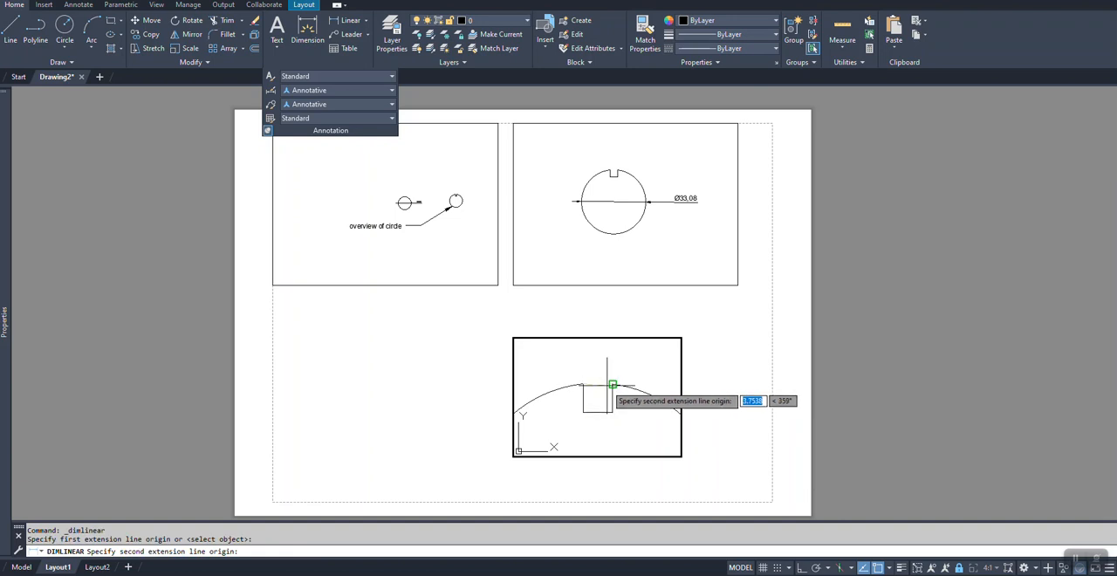
click(612, 385)
click(609, 368)
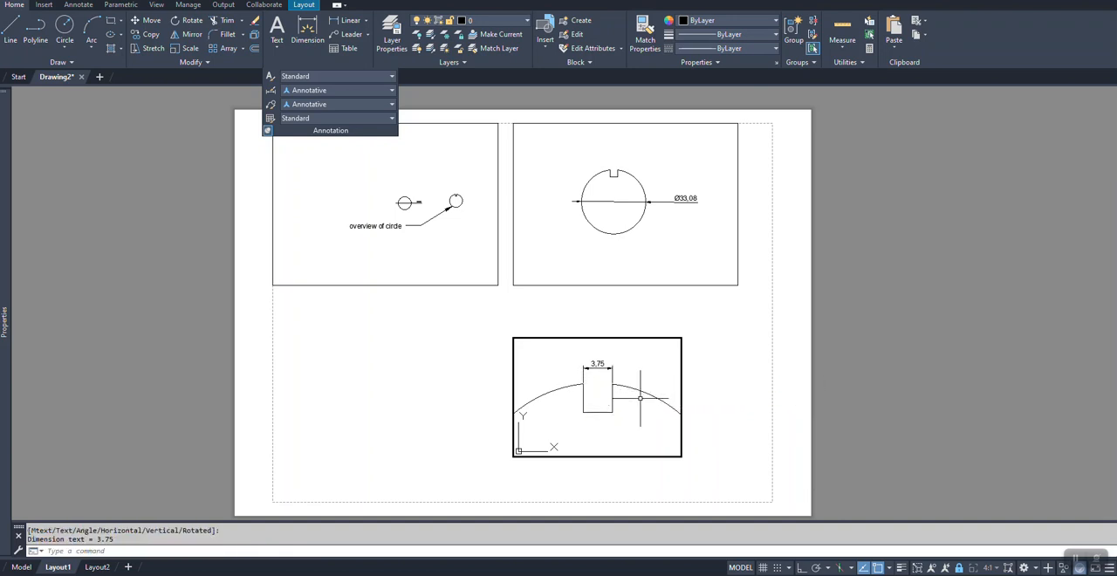
key(Escape)
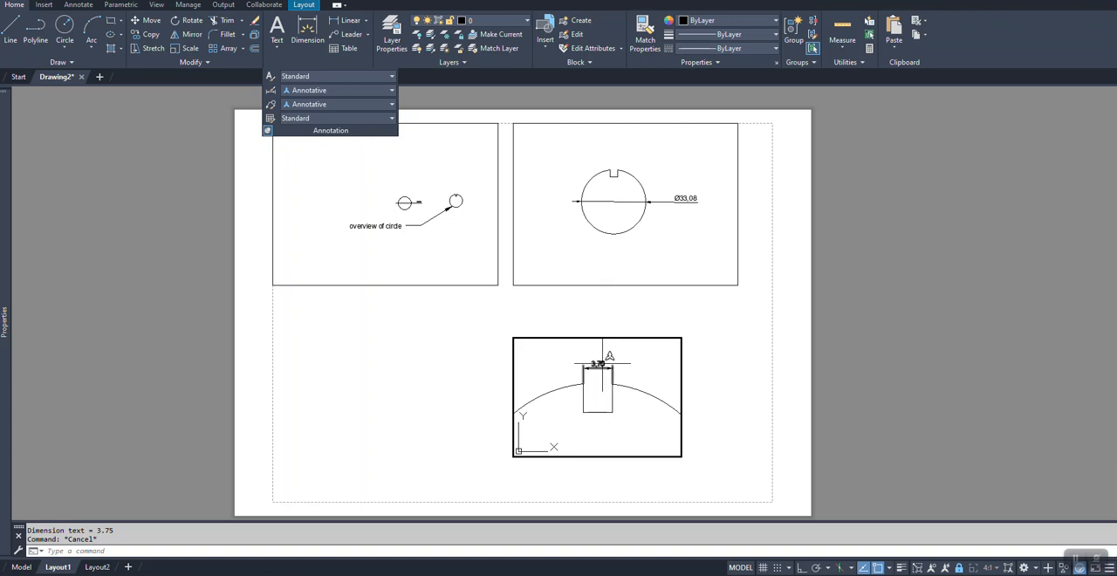
Step: Return to paper space and compare the text sizes of the notch dimension, the diameter dimension and the leader across the three viewports
double_click(765, 371)
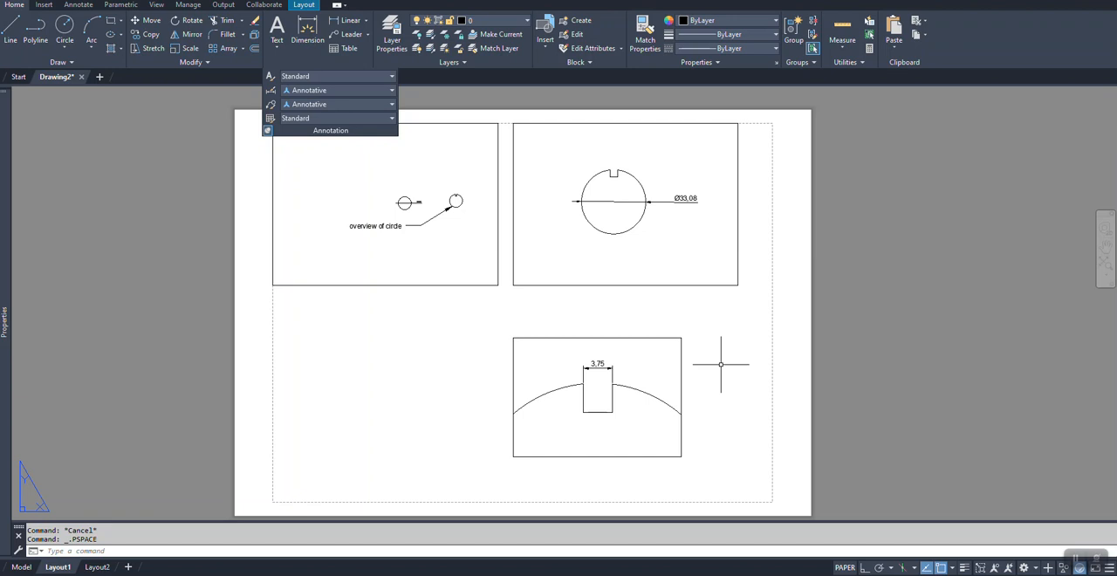
middle_drag(716, 393, 725, 336)
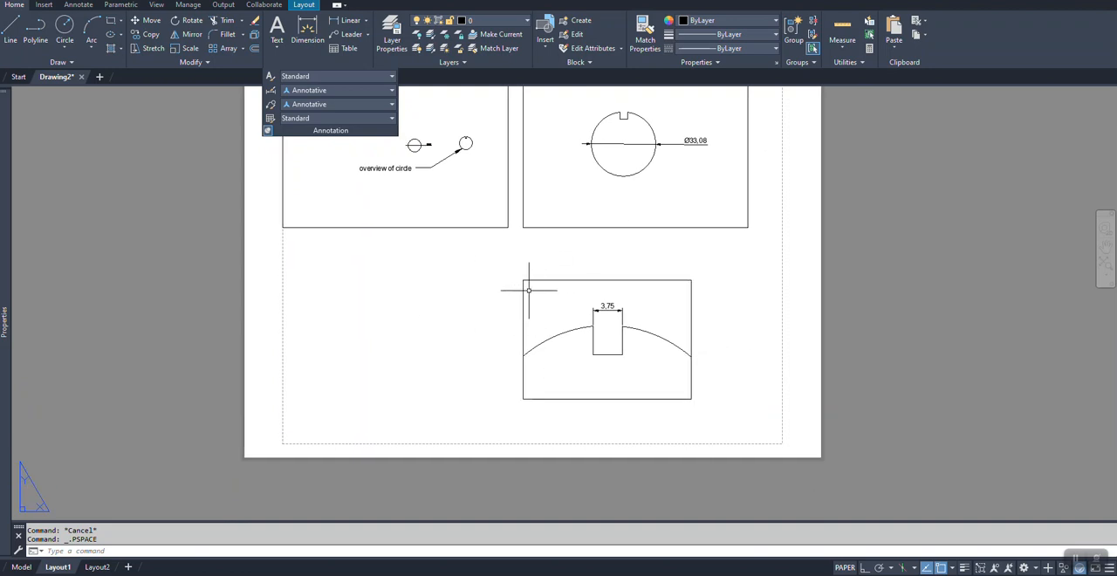
middle_drag(422, 309, 409, 319)
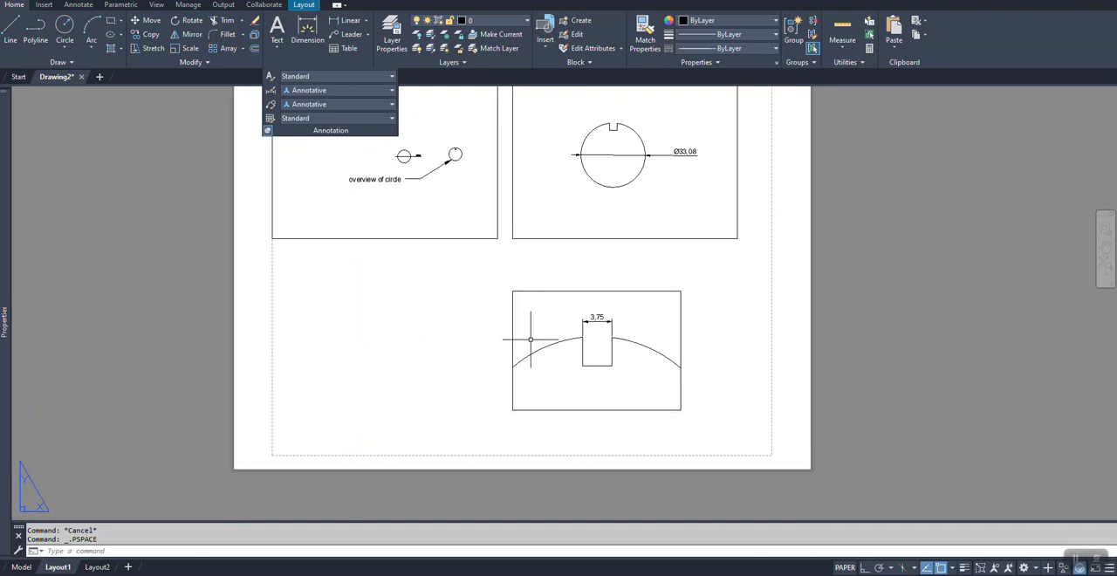